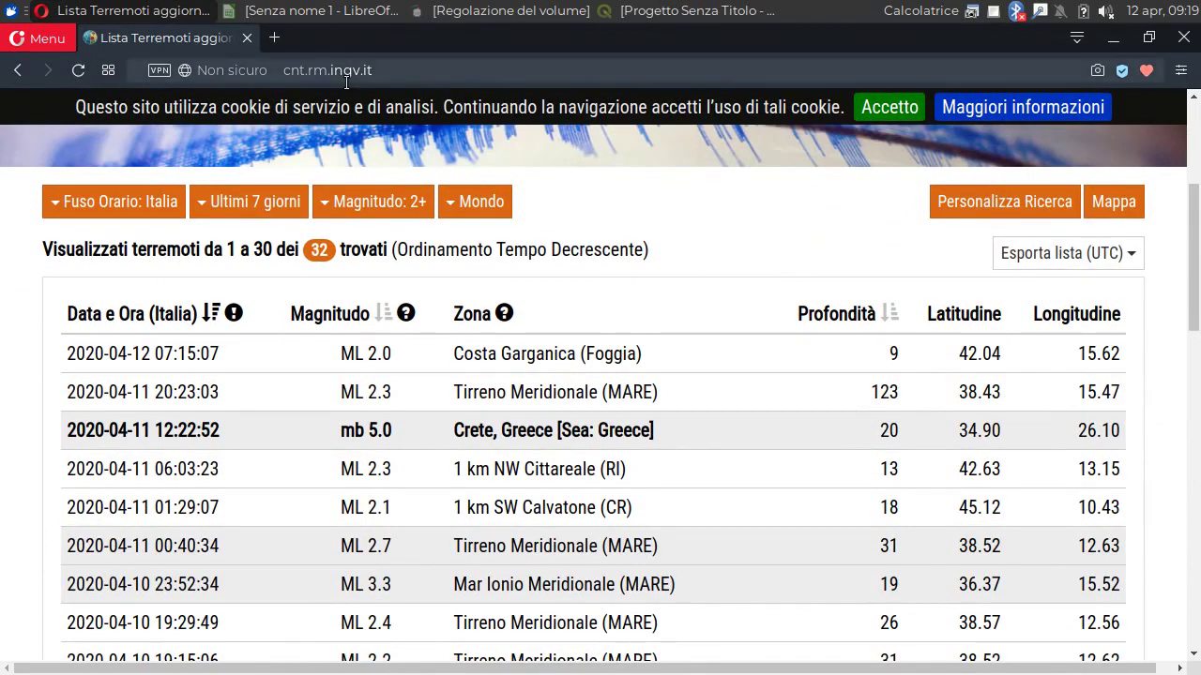
Step: Switch to QGIS and add the OpenStreetMap XYZ tile layer as the basemap for Italy
click(1114, 39)
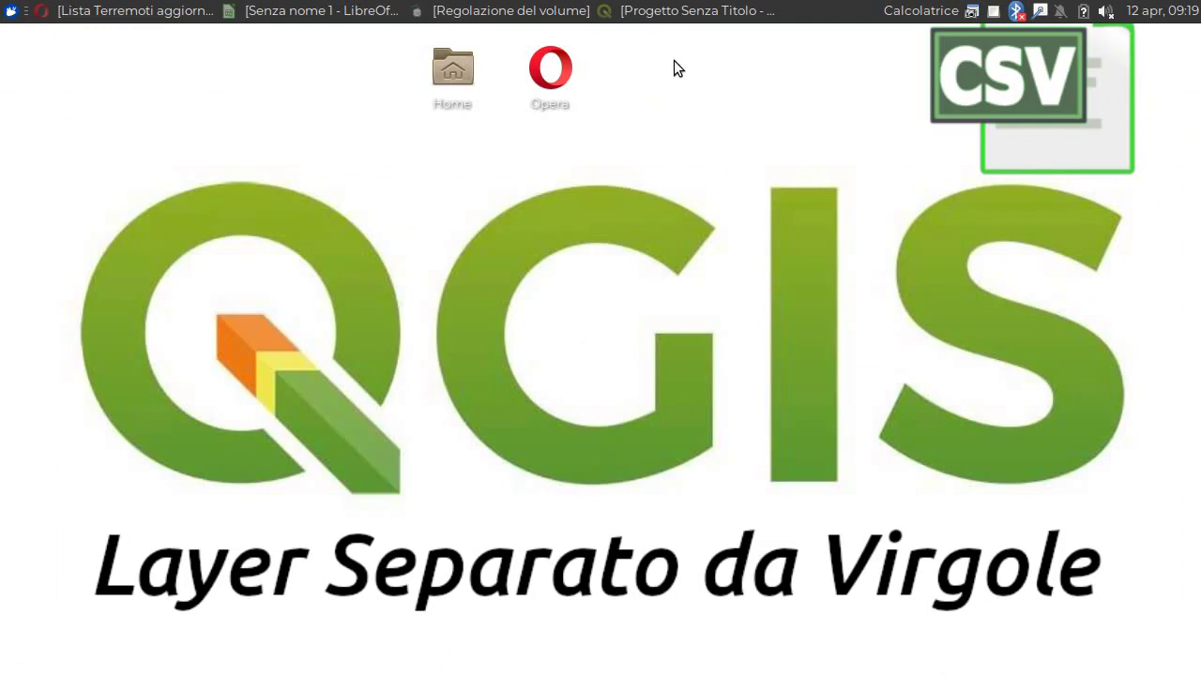
click(646, 13)
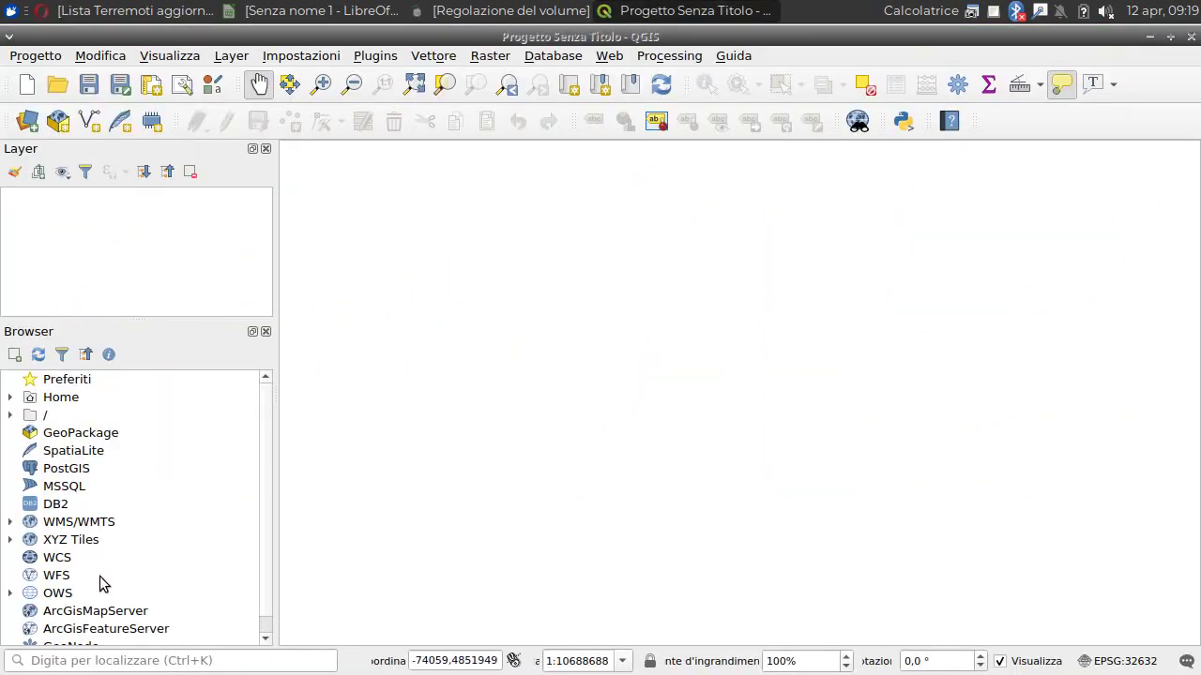
click(11, 541)
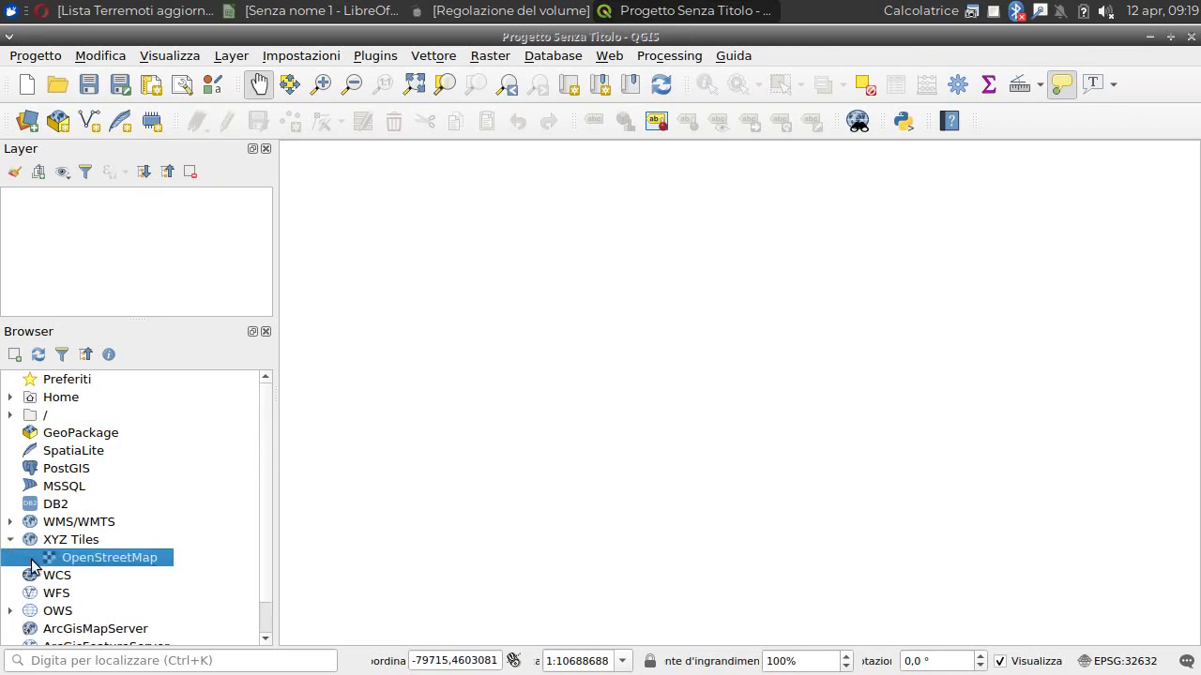
double_click(95, 559)
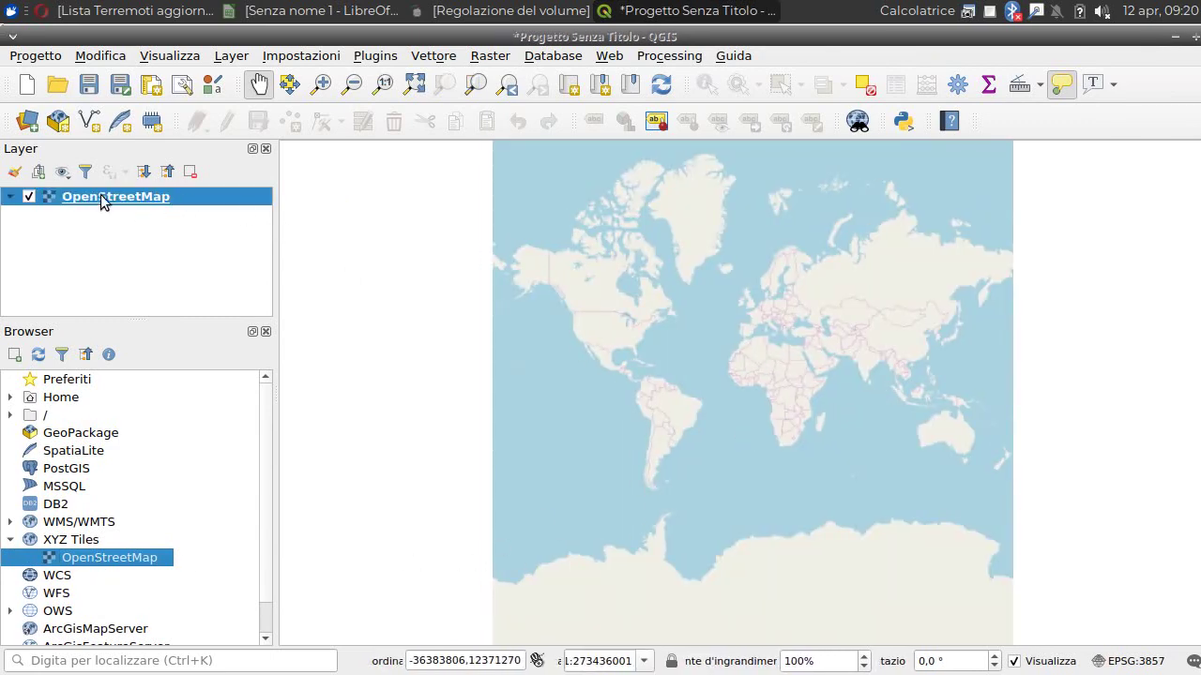
mouse_move(118, 202)
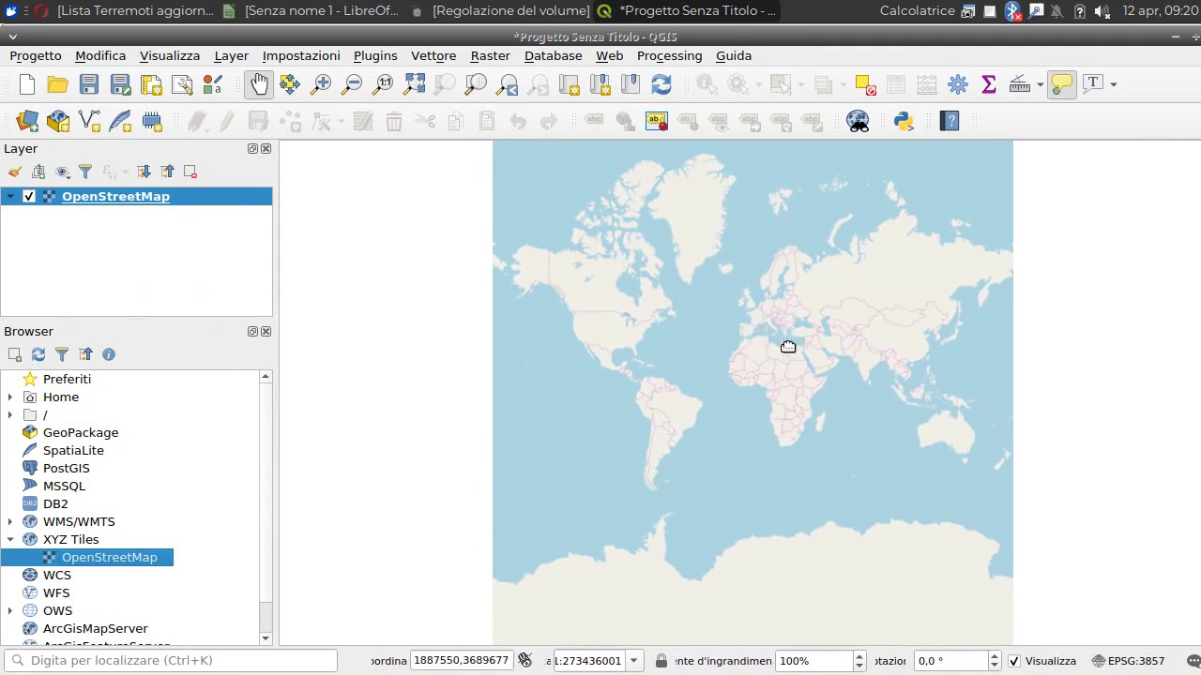
click(319, 90)
drag(751, 310, 791, 346)
drag(640, 213, 913, 523)
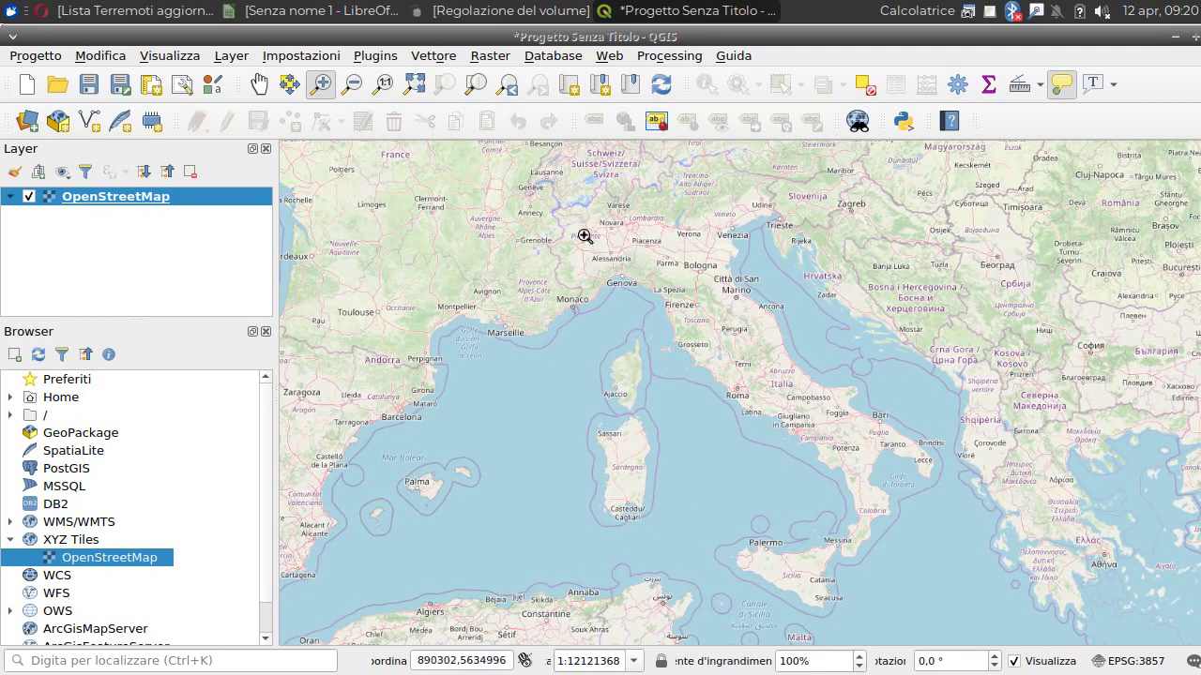
Step: Find the QuickMapServices plugin among the plugins not yet installed and install it
click(376, 56)
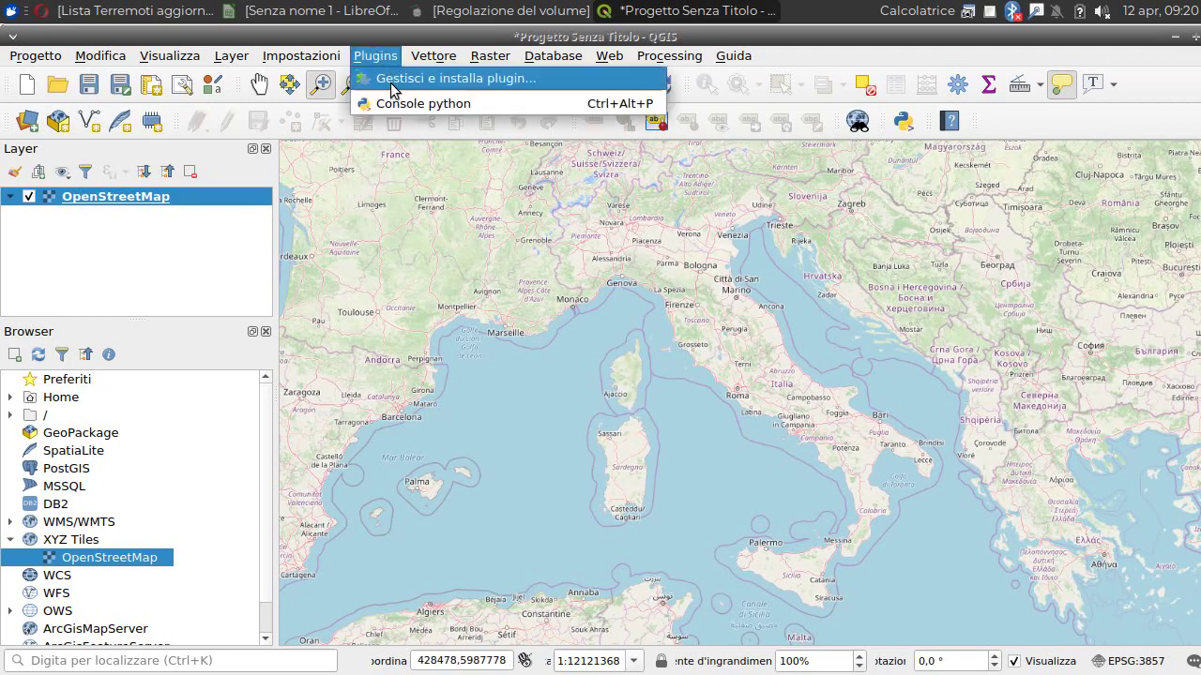
click(391, 85)
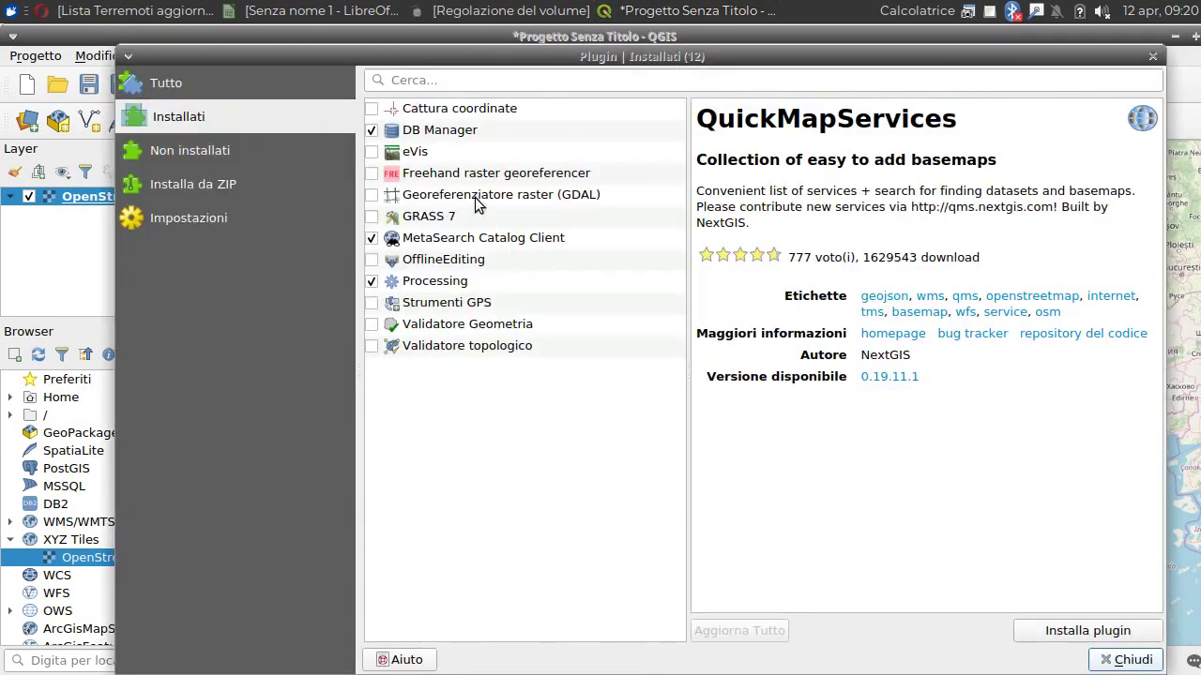
click(189, 152)
click(445, 82)
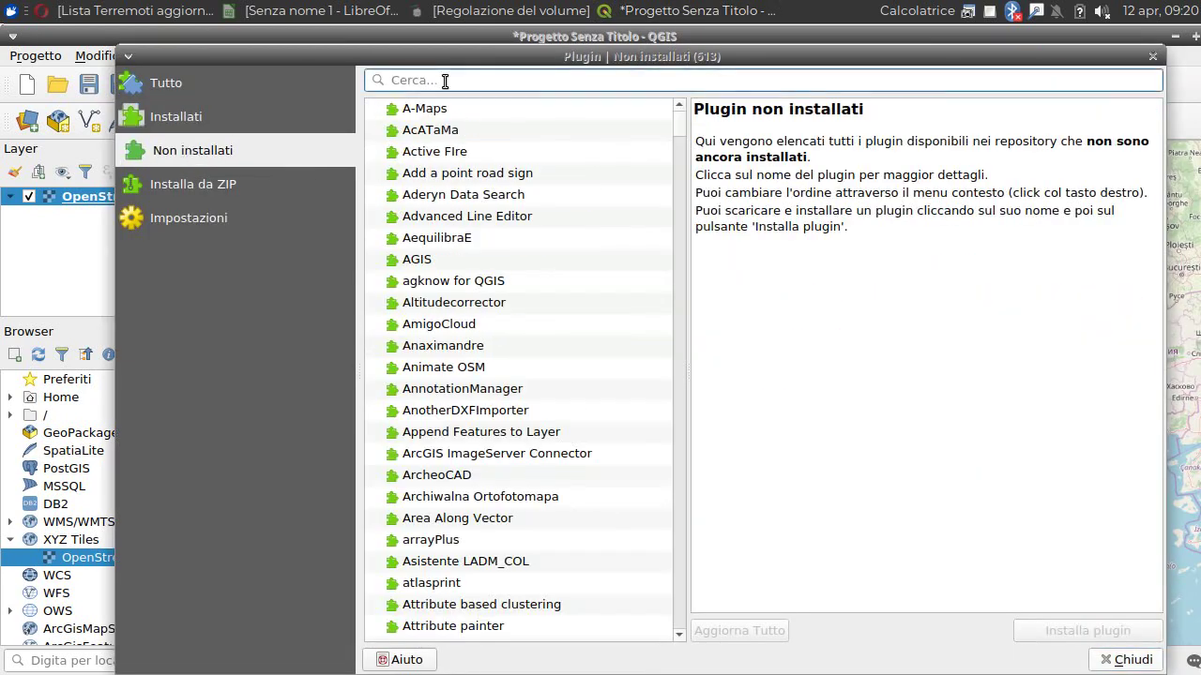
text(quickmap)
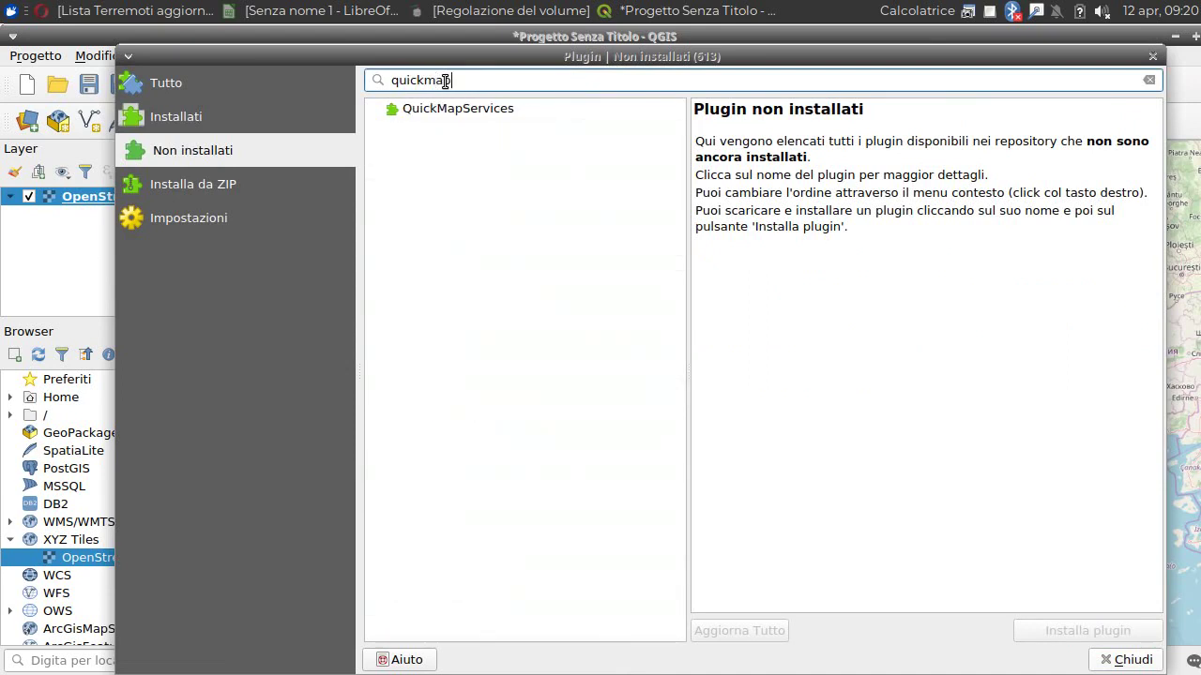
click(450, 110)
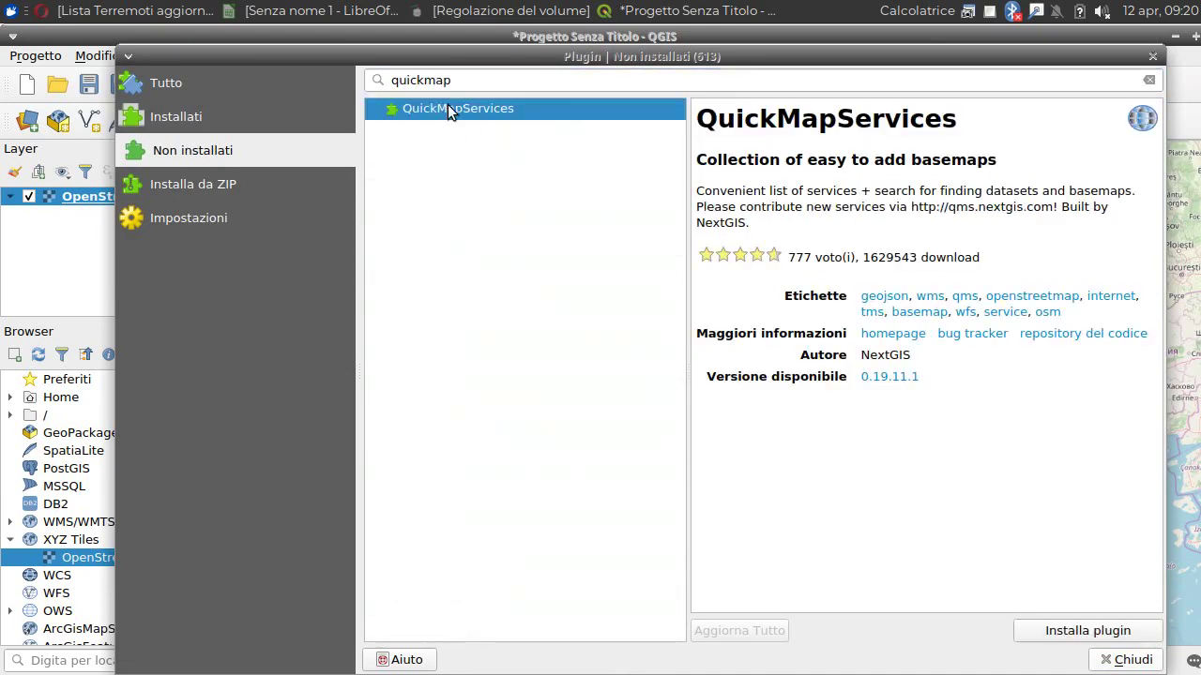
click(1052, 627)
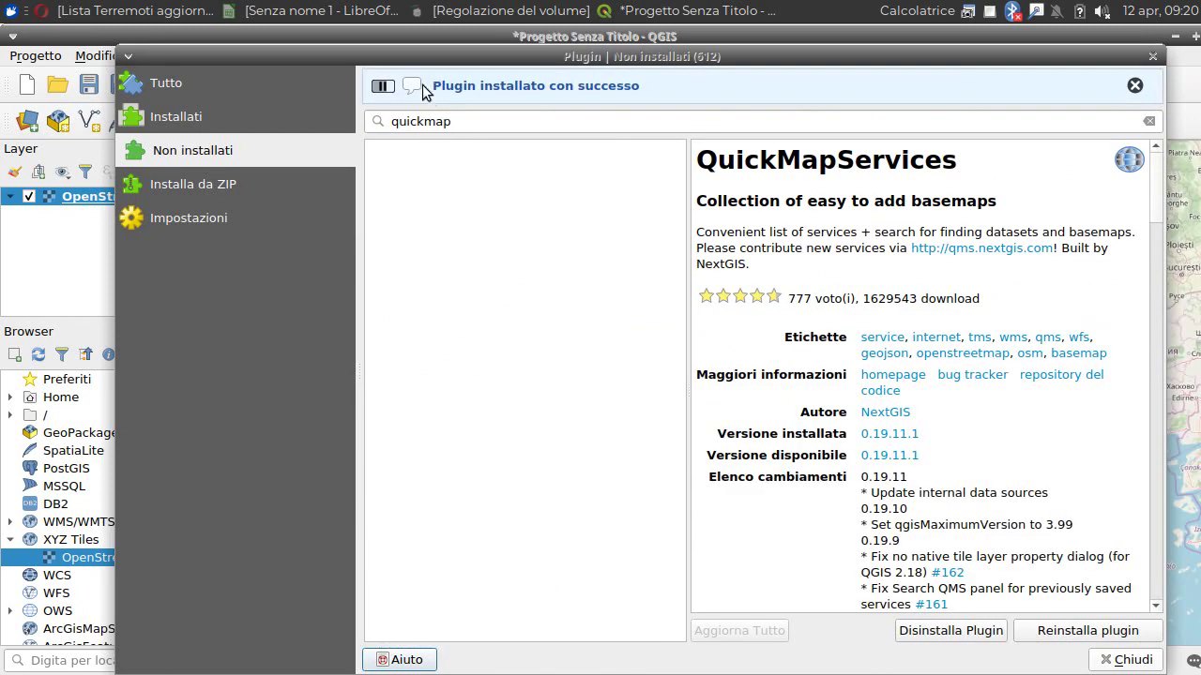
click(1135, 659)
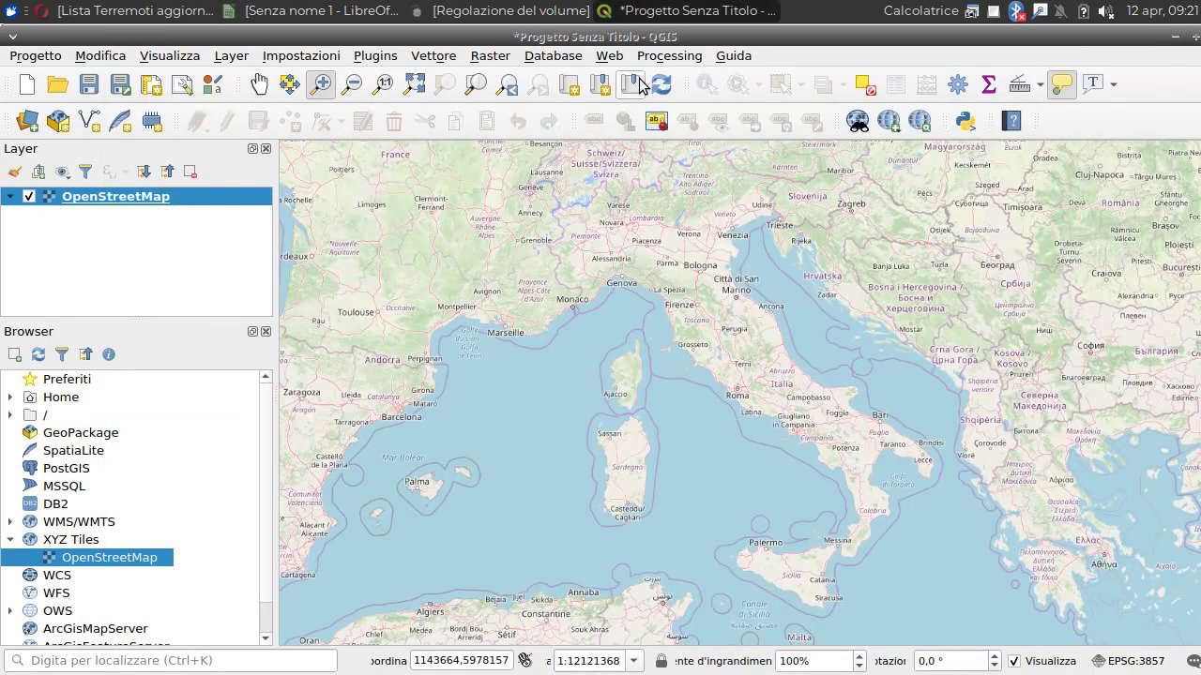
Step: Add the USGS Tectonic Plates layer from QuickMapServices and place it above the OpenStreetMap layer
click(376, 59)
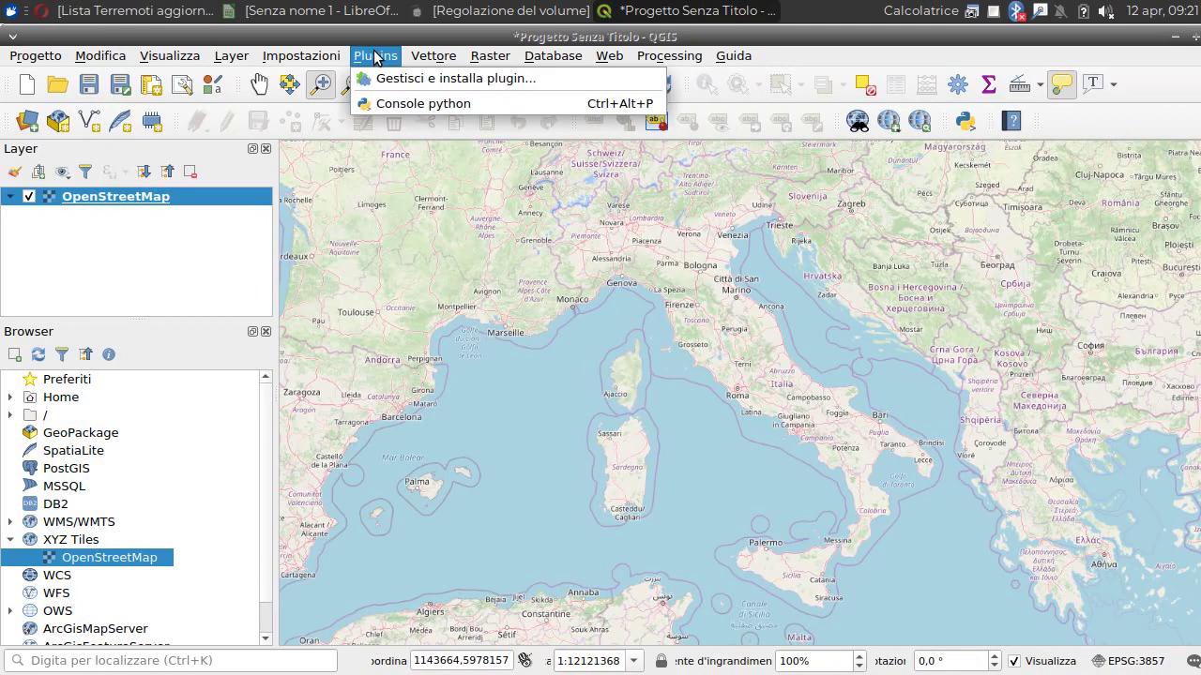
click(398, 38)
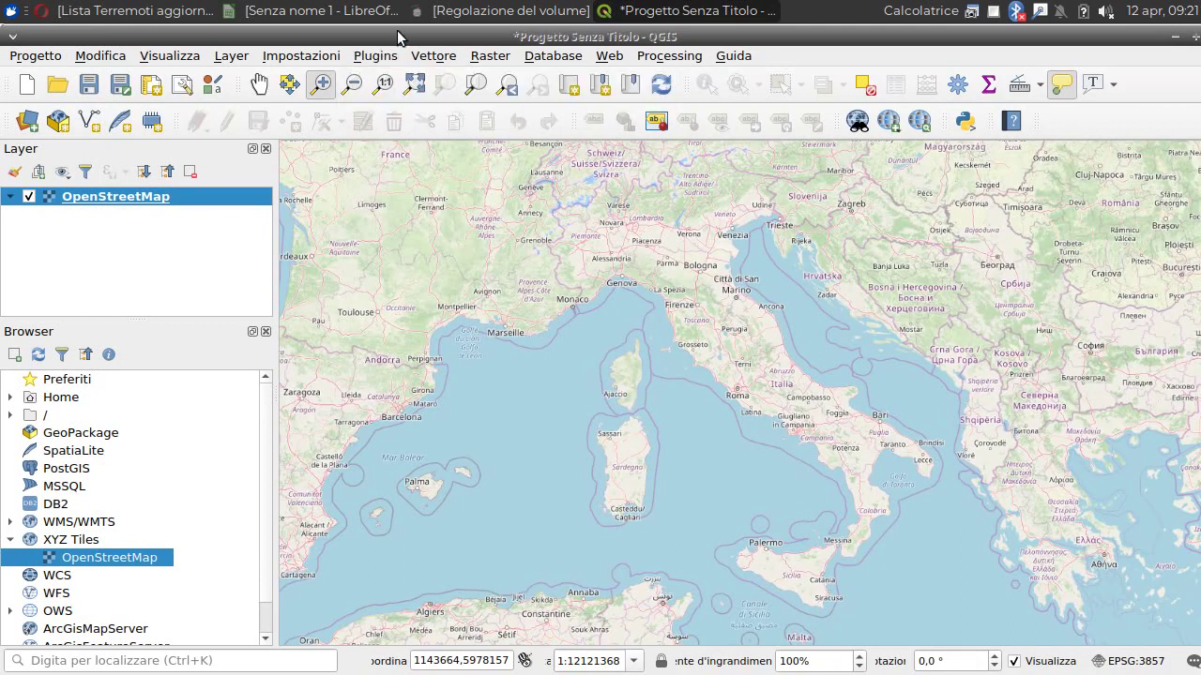
click(612, 58)
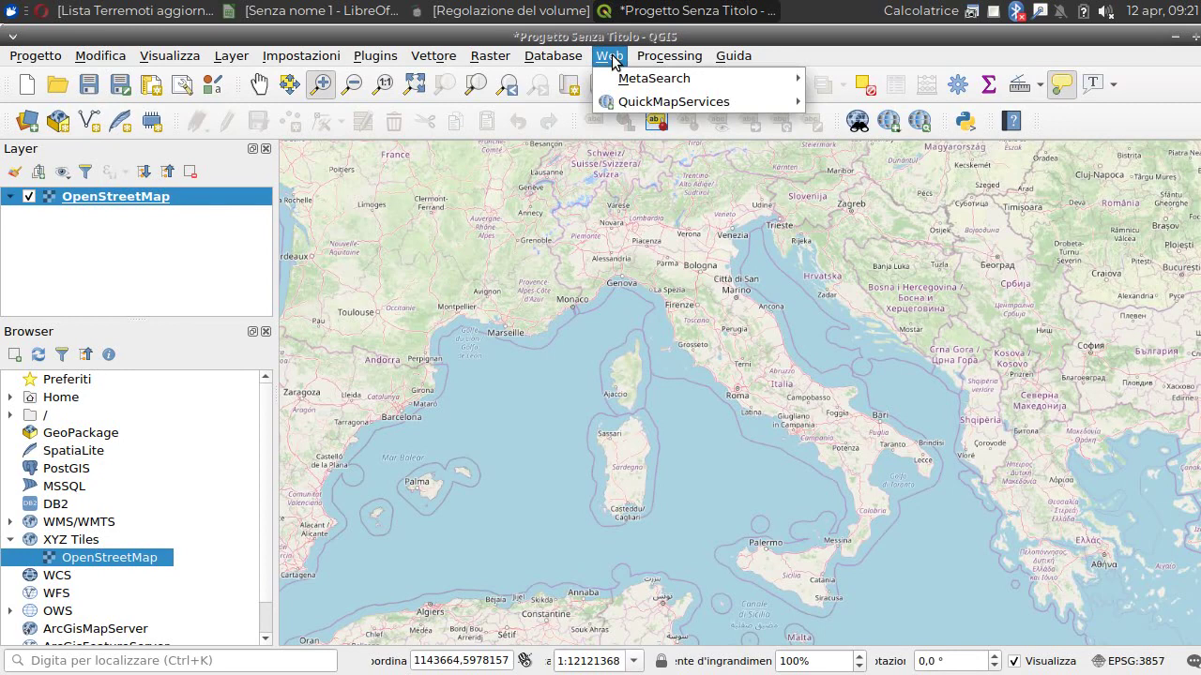
mouse_move(676, 110)
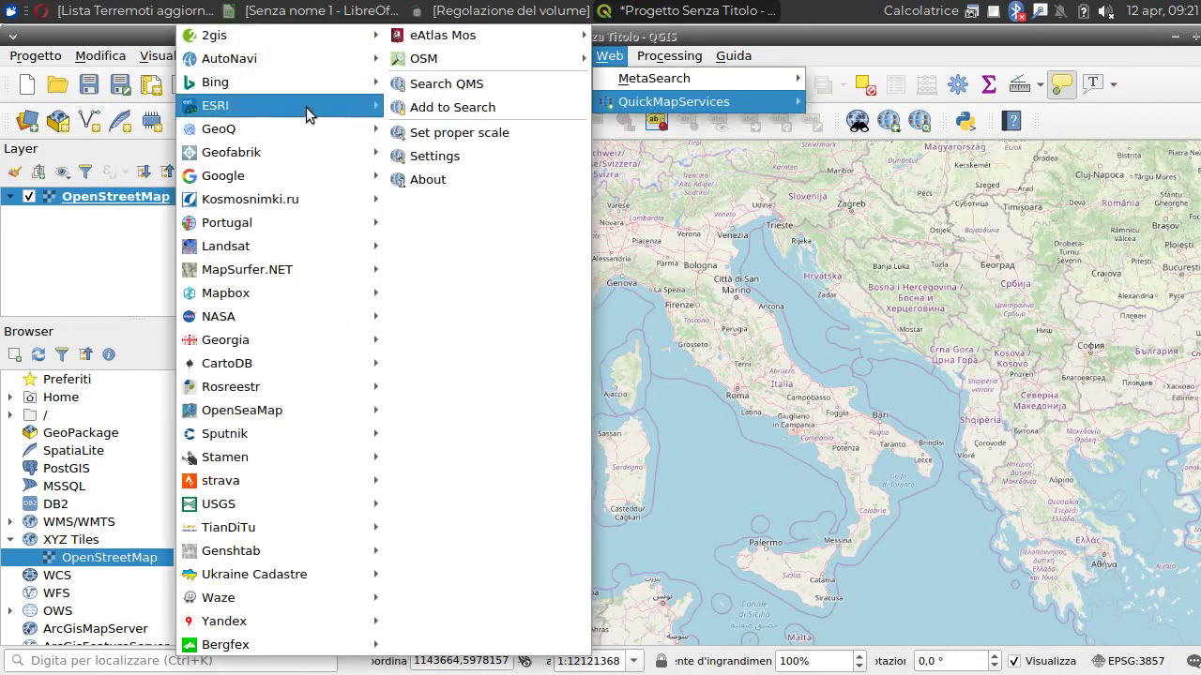
mouse_move(249, 115)
mouse_move(255, 184)
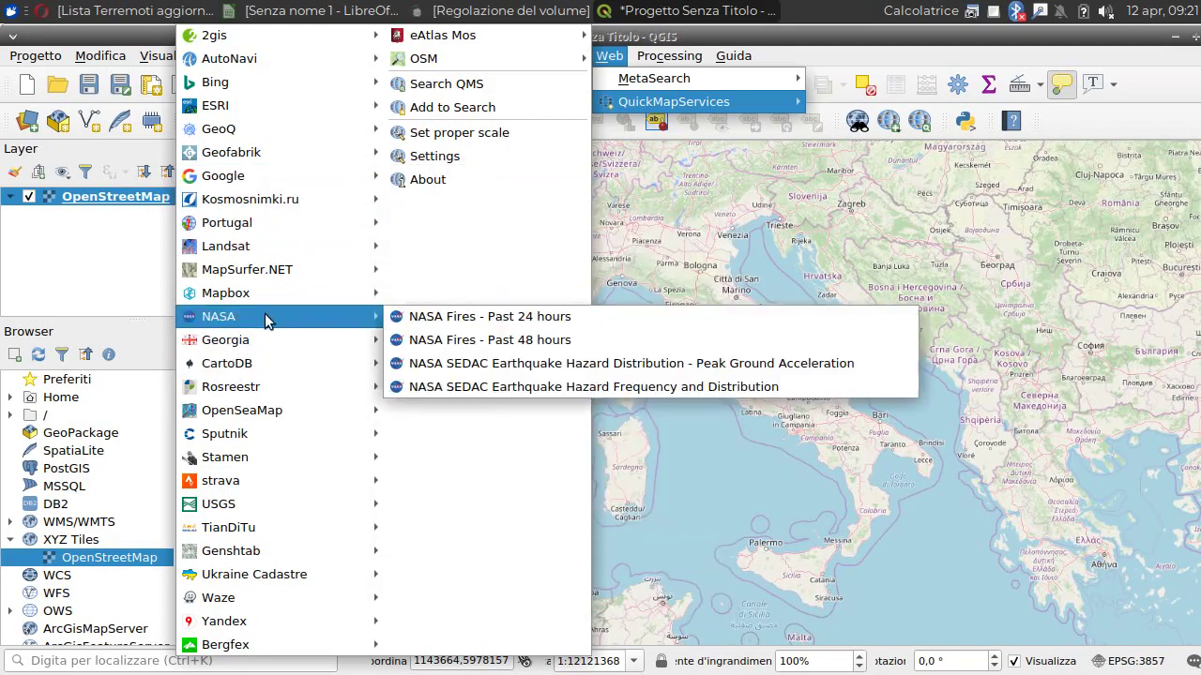
mouse_move(248, 505)
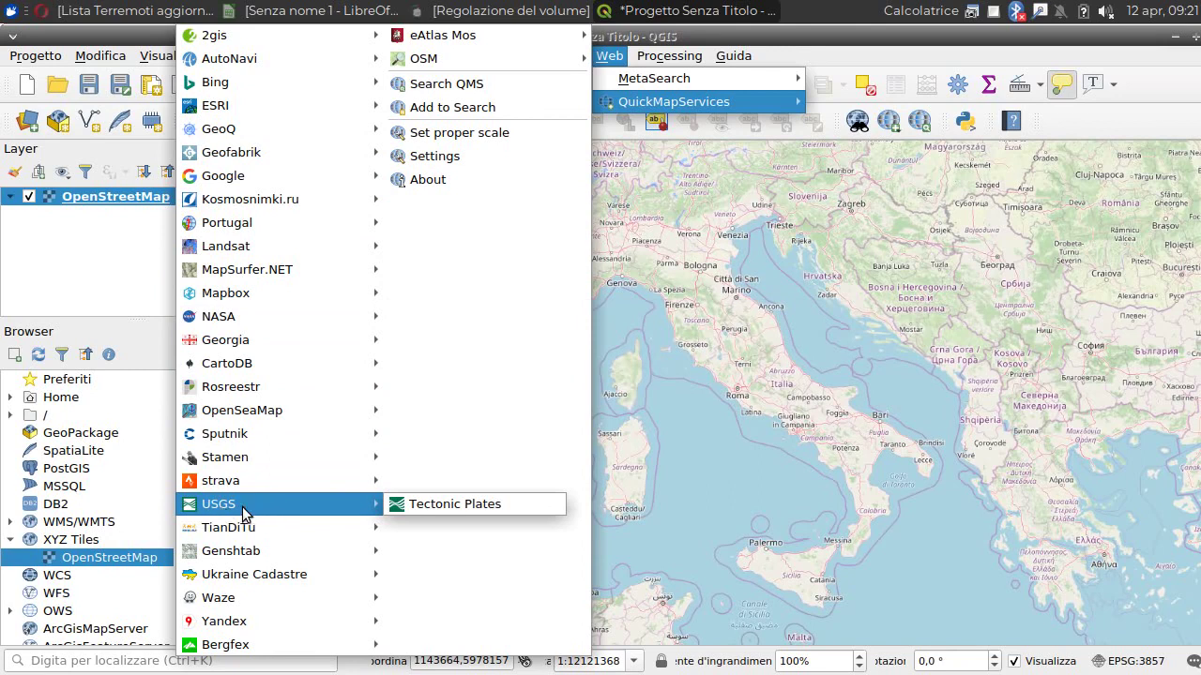
click(457, 509)
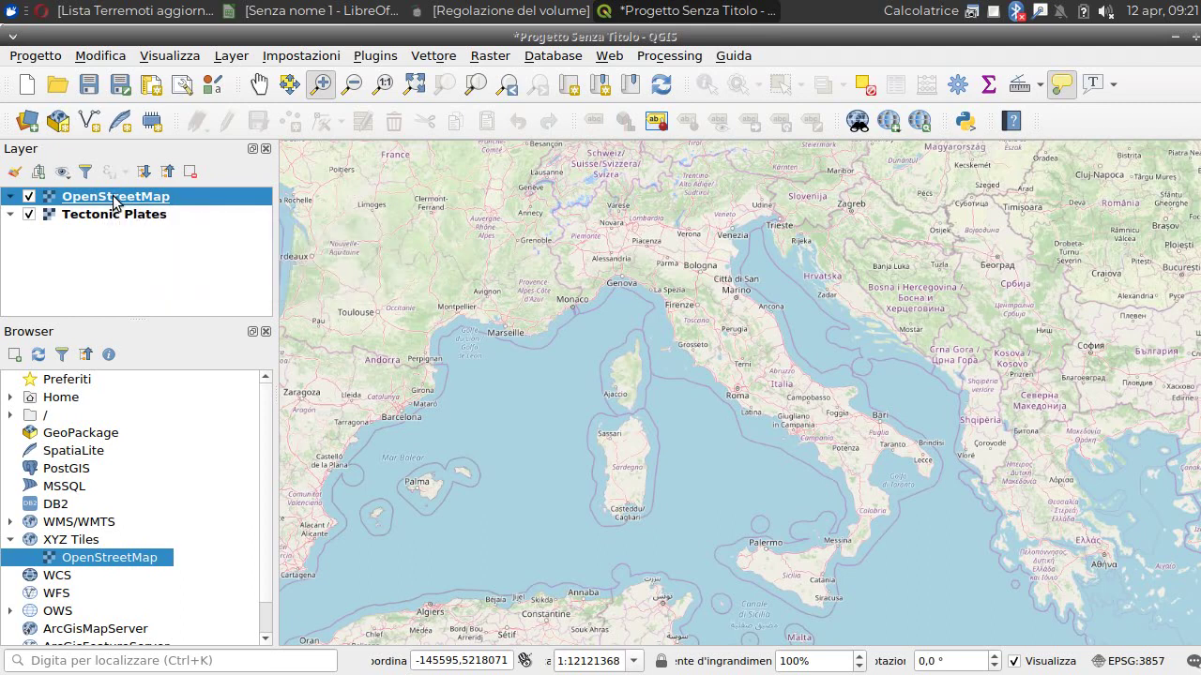
drag(114, 197, 120, 229)
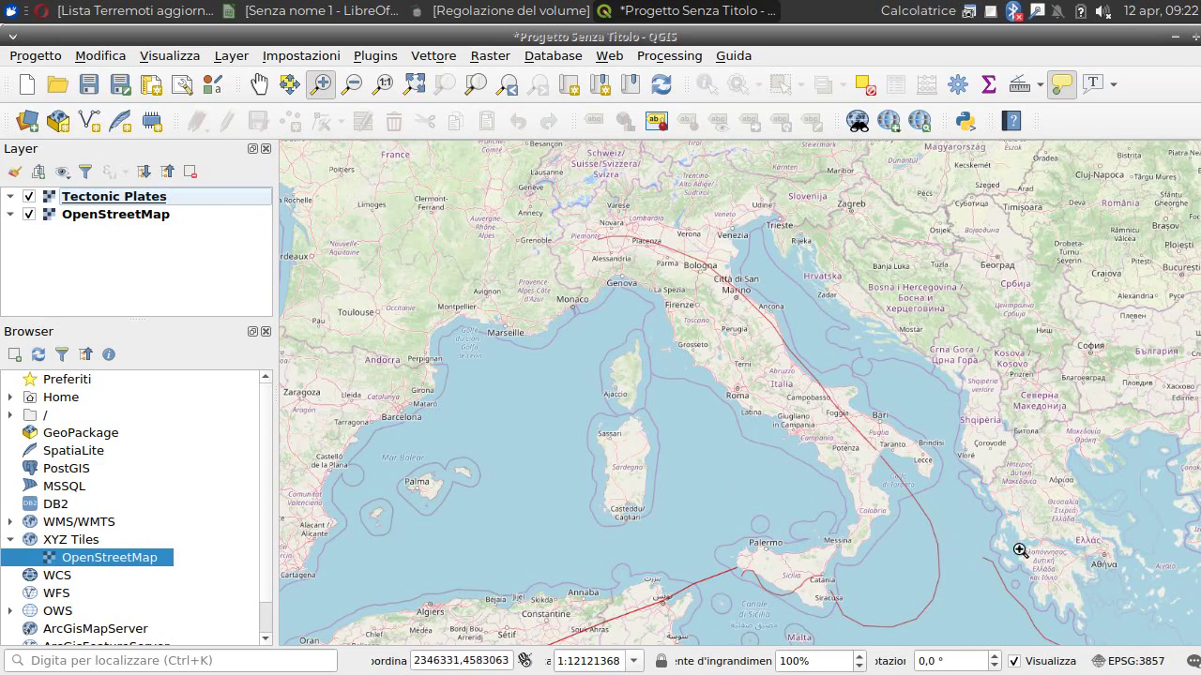
Step: Examine the course of the tectonic plate boundaries across Italy, Greece and the eastern Mediterranean
click(268, 86)
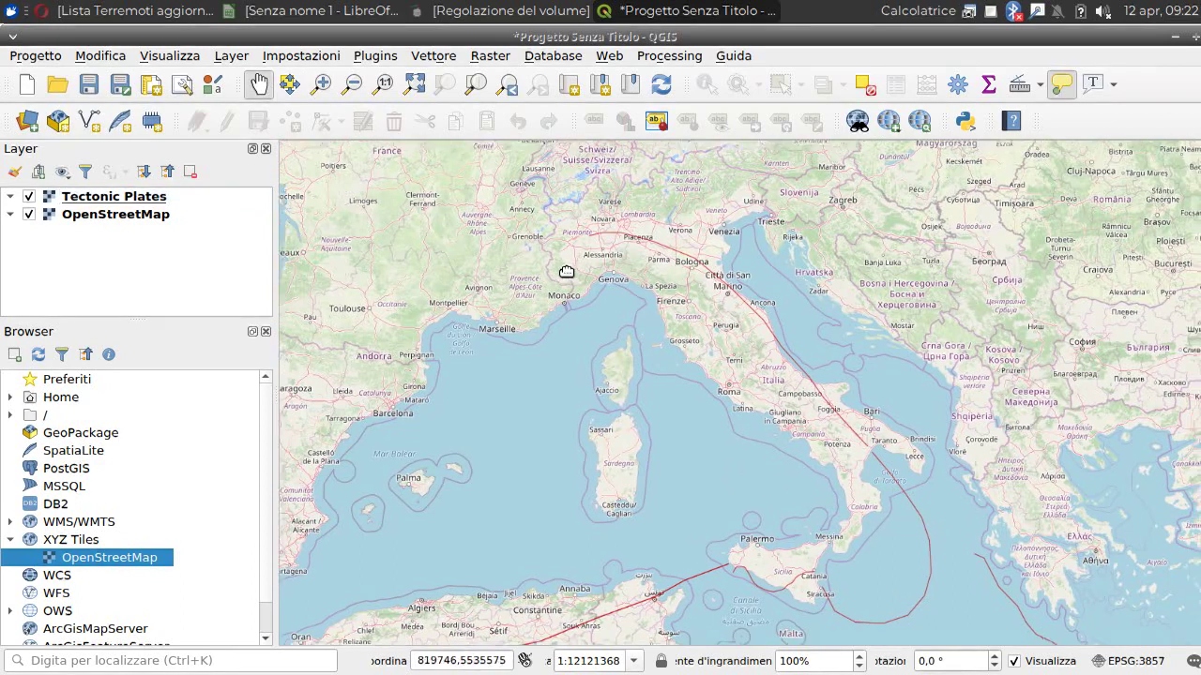
drag(566, 269, 221, 195)
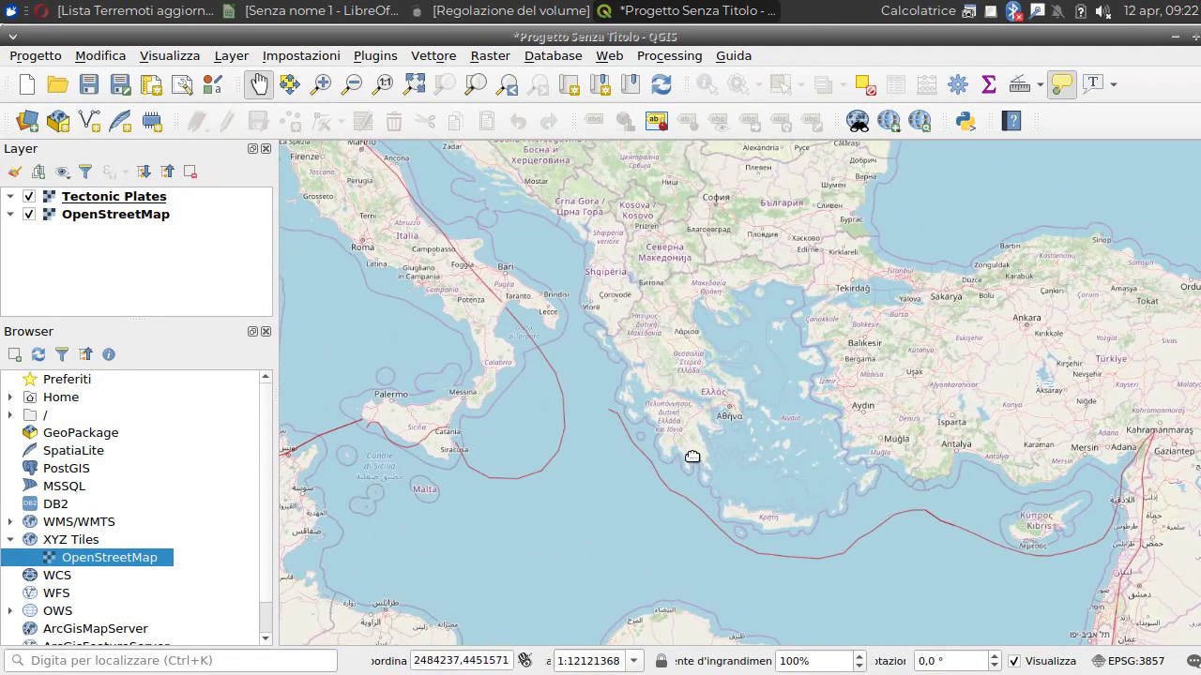
drag(674, 443, 809, 498)
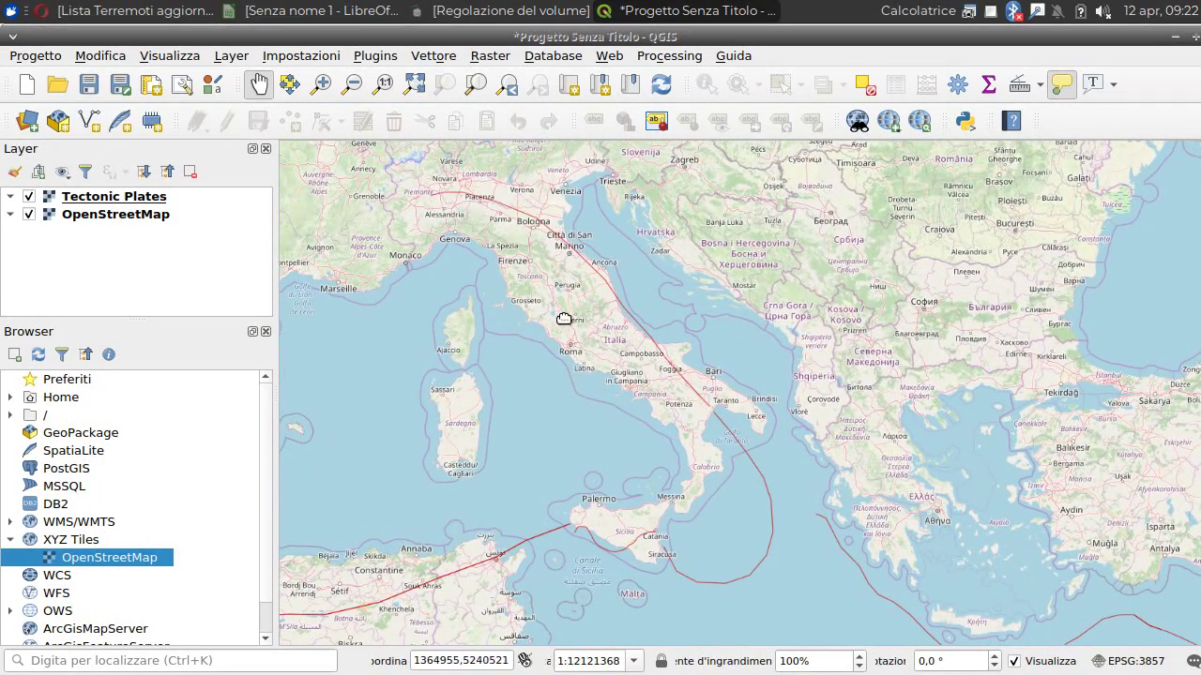
drag(850, 427, 761, 377)
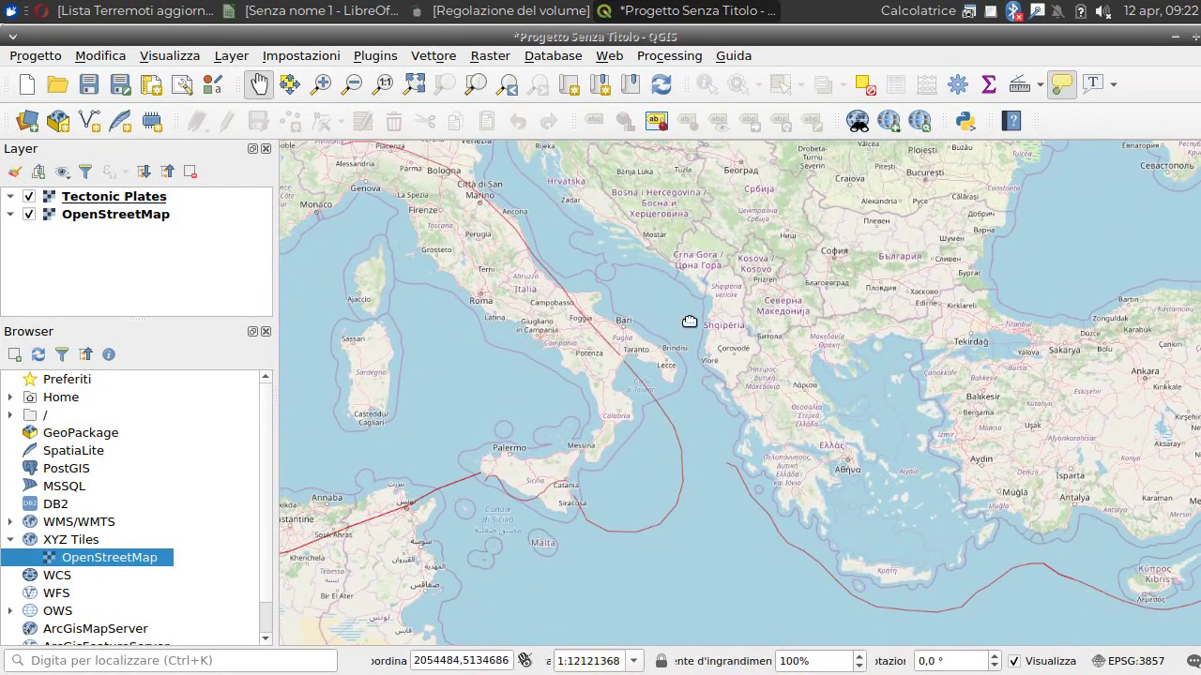
drag(727, 509, 841, 594)
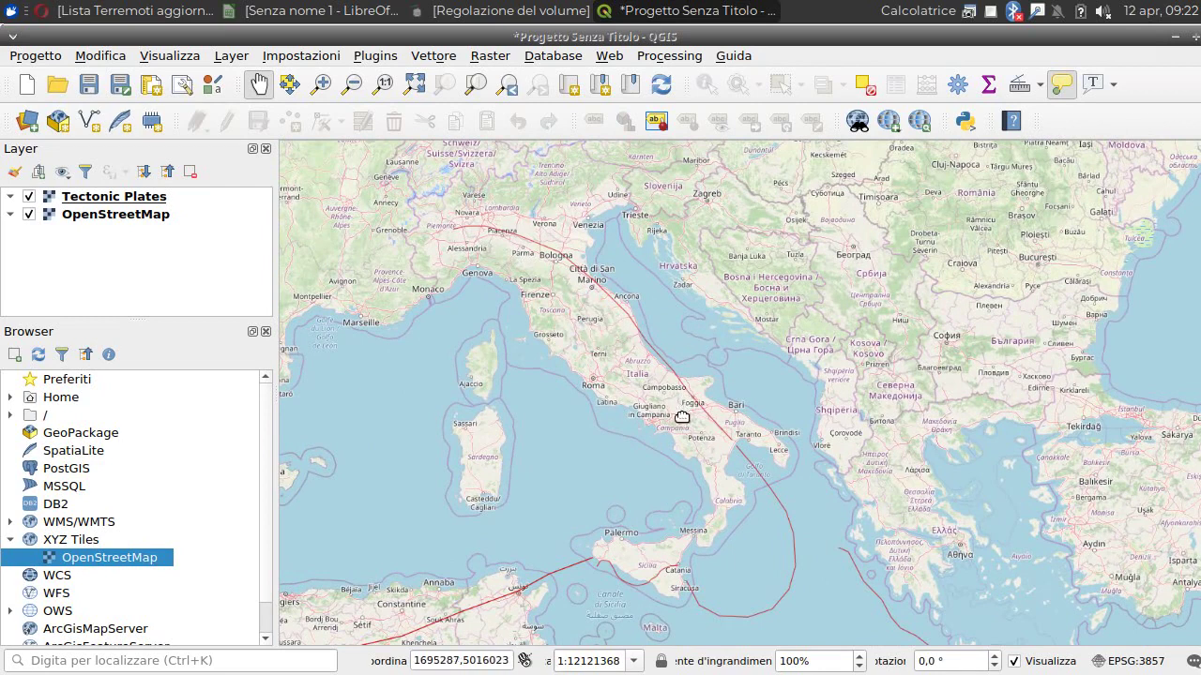
Step: Switch to the INGV earthquake page in Opera and export the Italian list for the last 30 days, magnitude 3+, as Text
click(1170, 35)
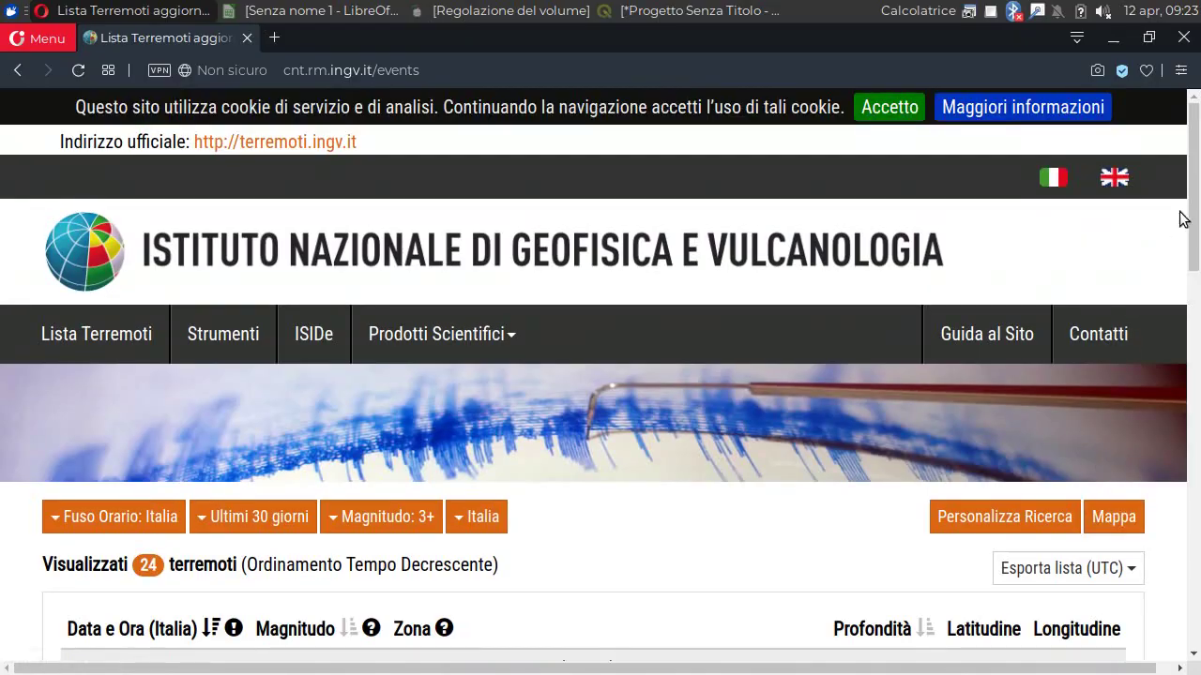
drag(1196, 178, 1197, 283)
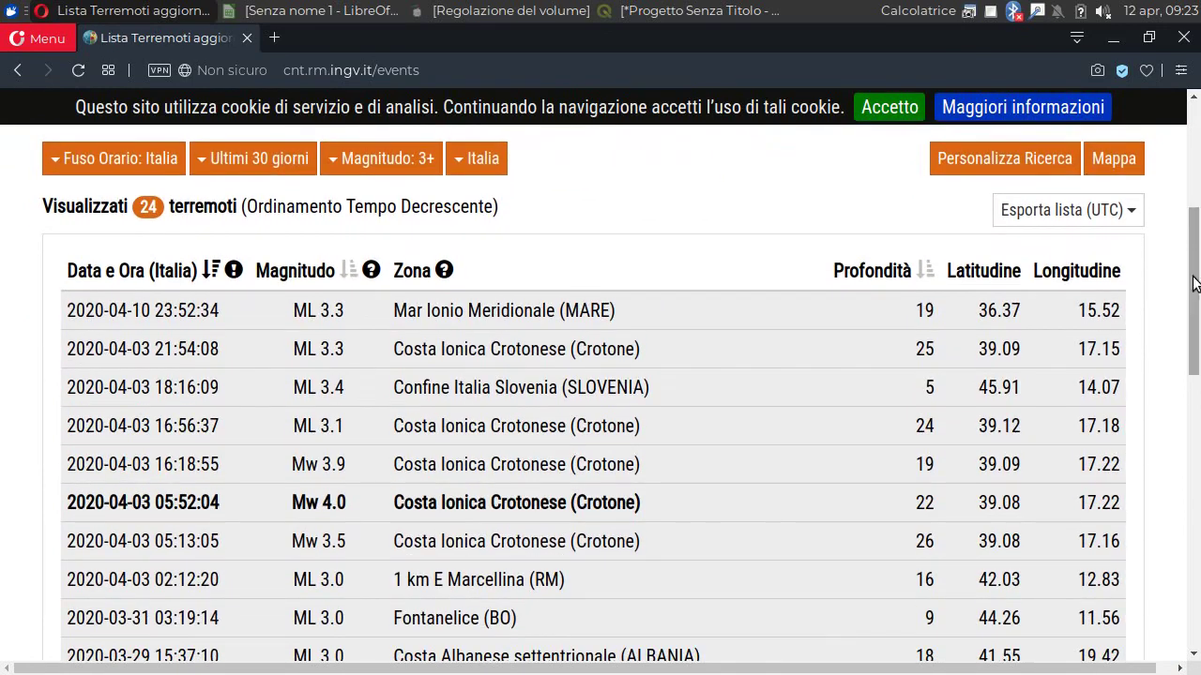
click(1127, 214)
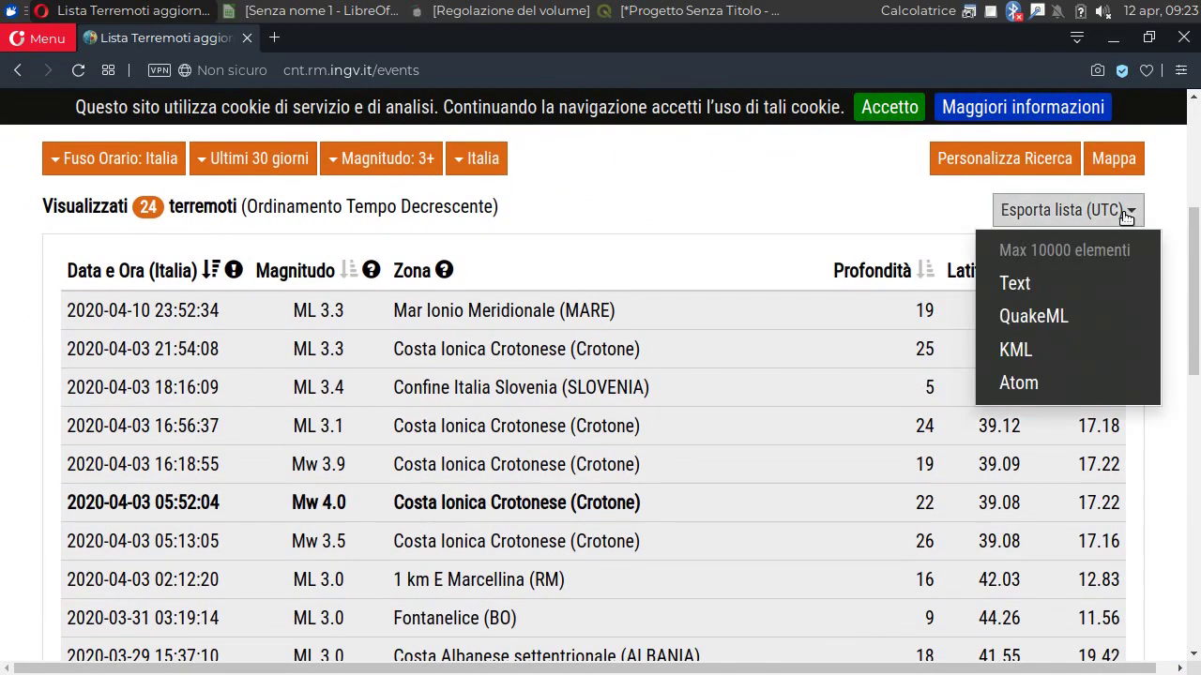
click(1029, 286)
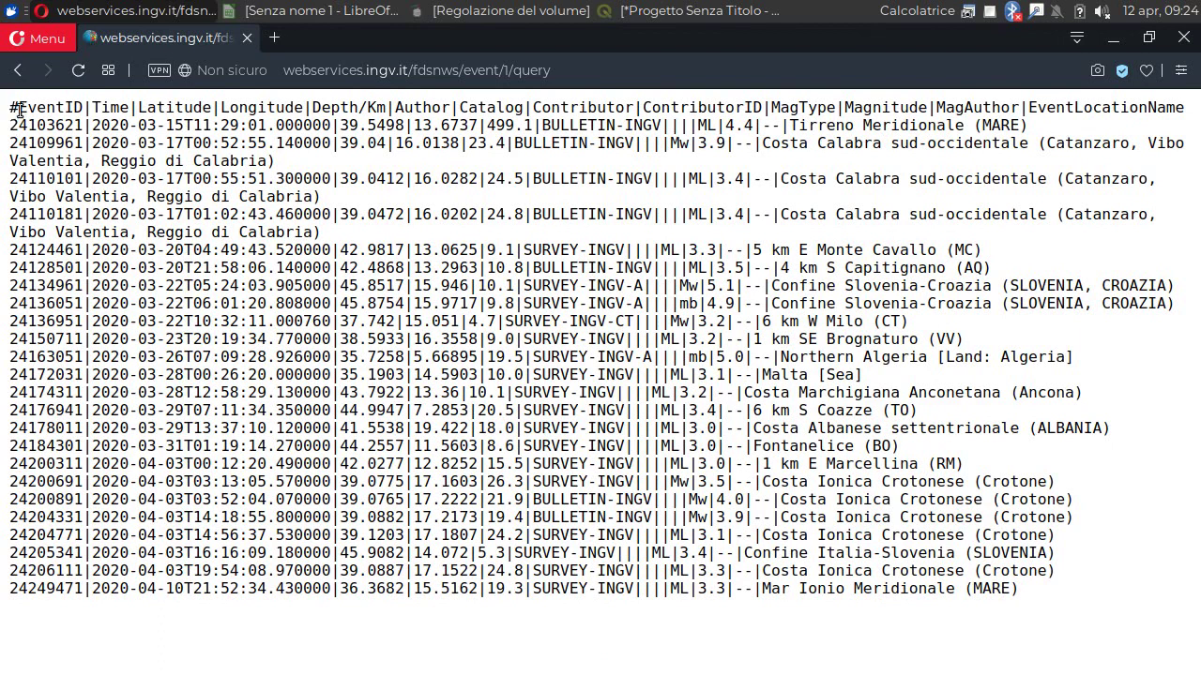
Step: Copy the entire exported earthquake text, from the #EventID header line through the last event
drag(11, 108, 1123, 591)
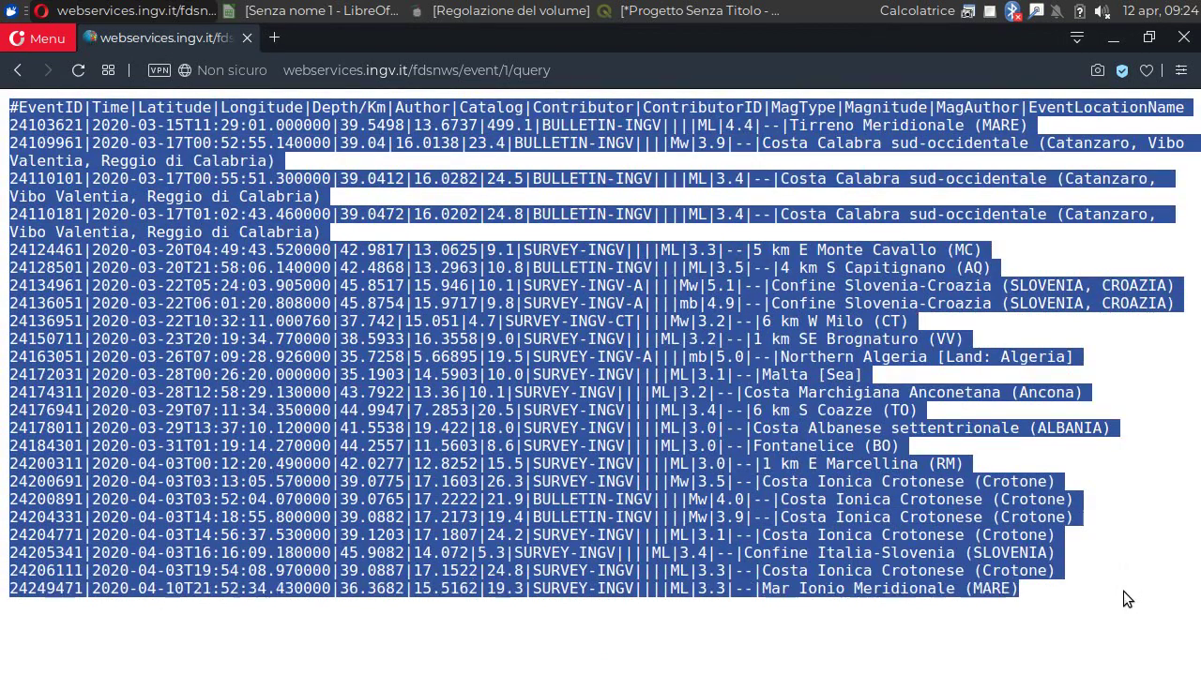
right_click(606, 358)
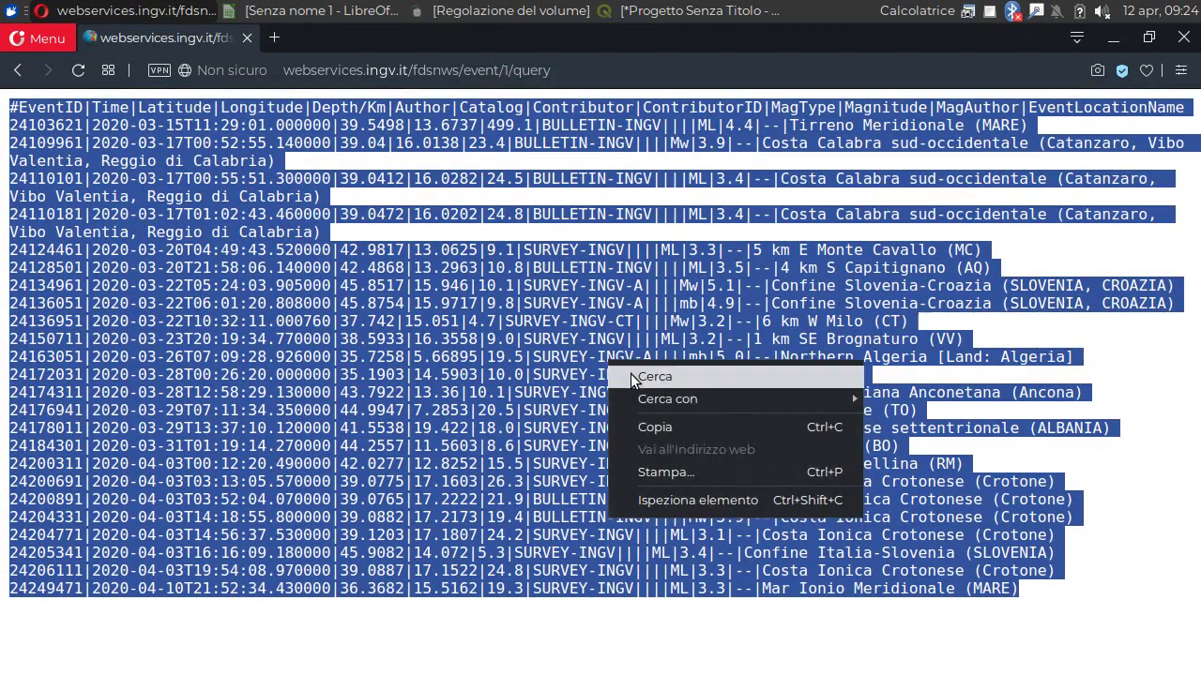
click(647, 428)
Step: Switch to the blank LibreOffice Calc spreadsheet and paste the copied earthquake data at A1 as unformatted text (Testo non formattato)
click(1112, 39)
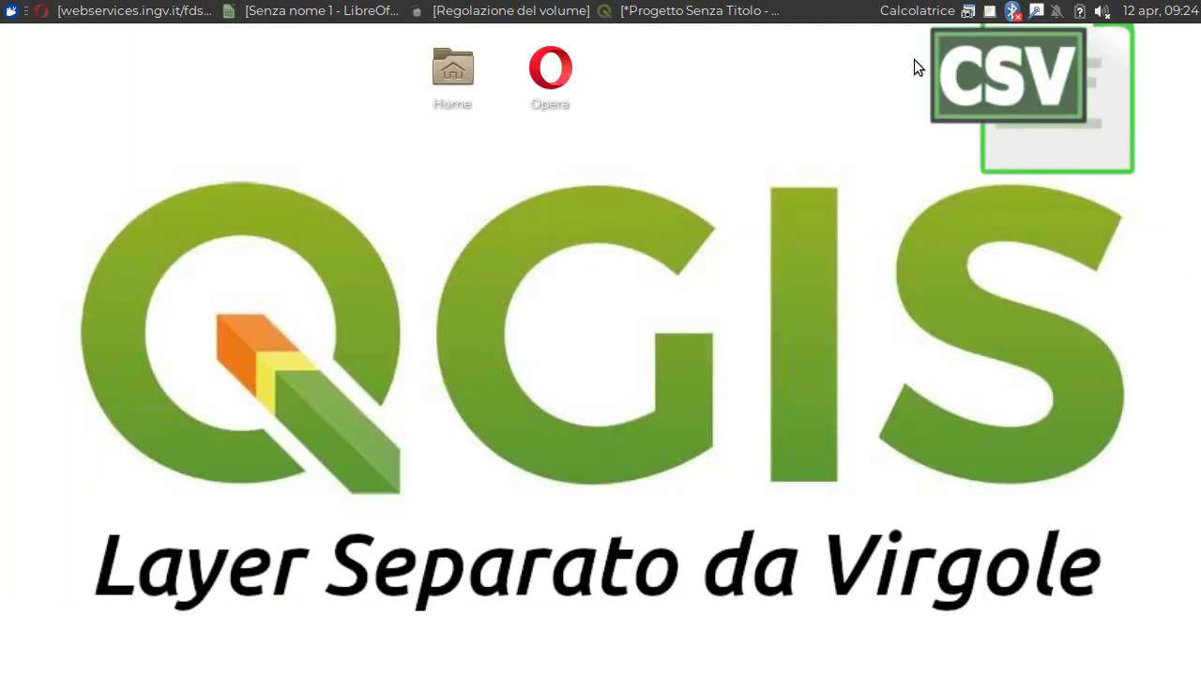
click(330, 11)
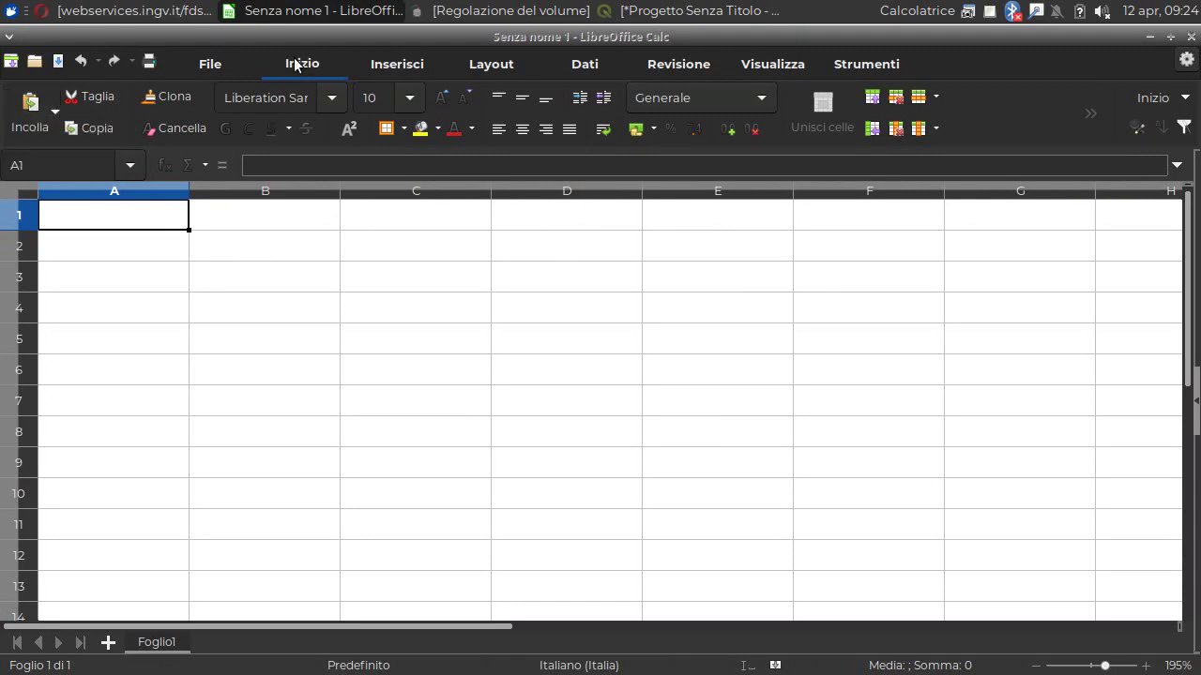
click(55, 109)
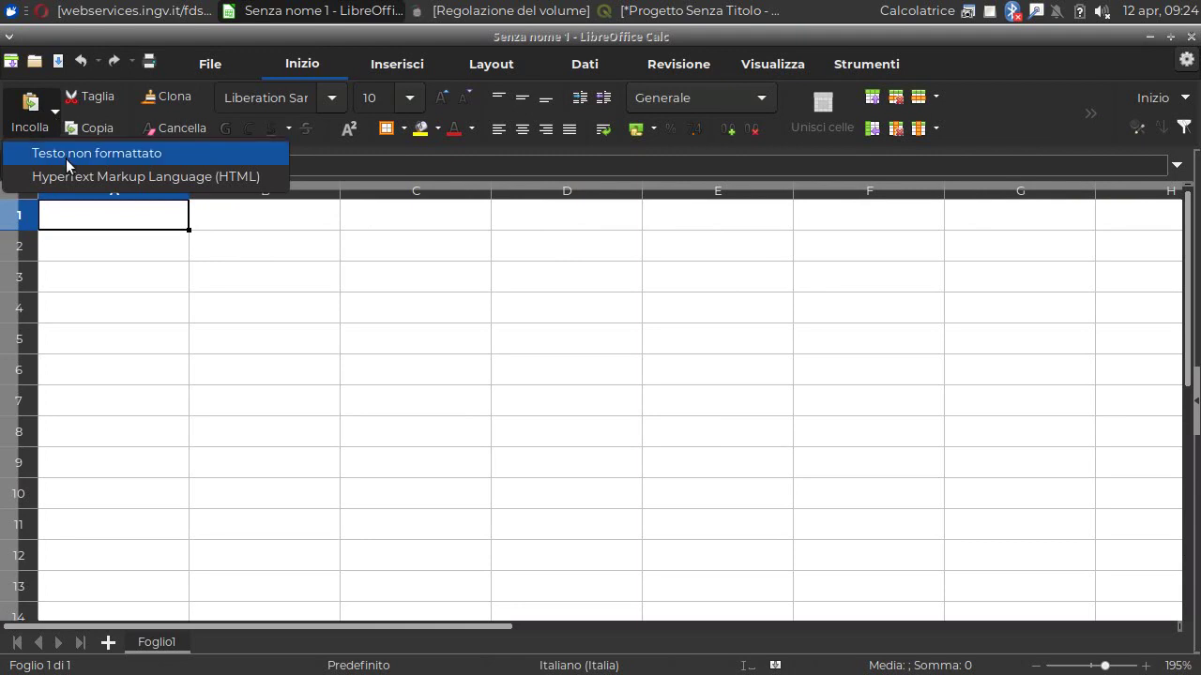
click(68, 153)
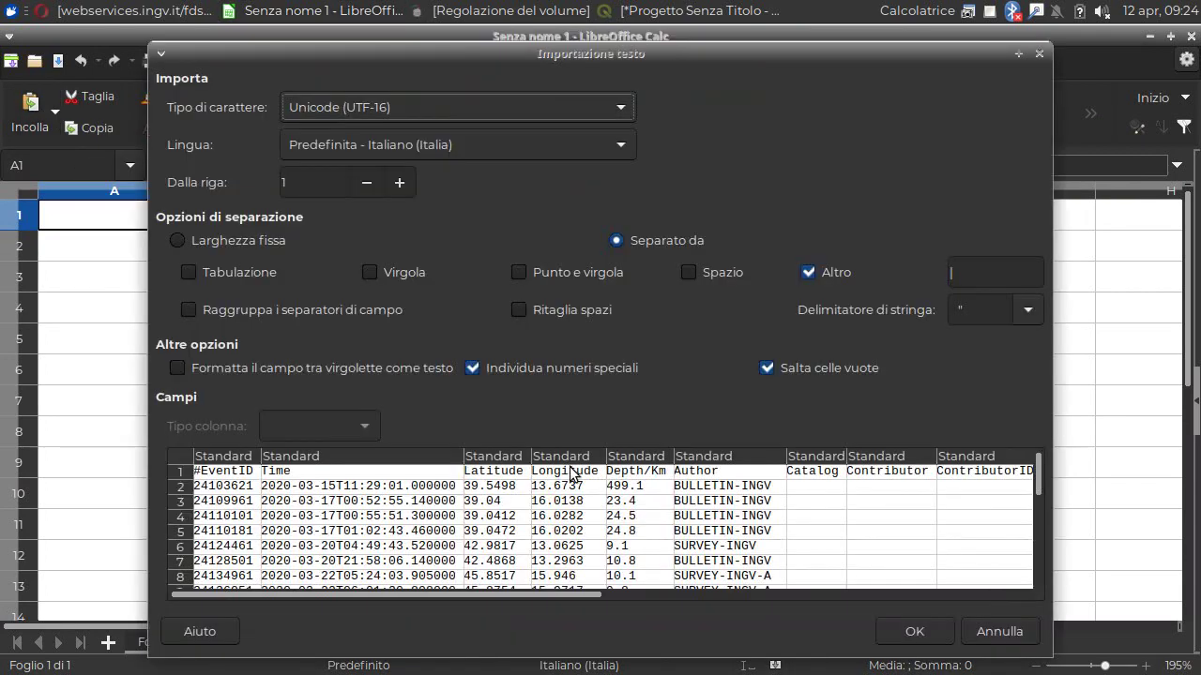
drag(769, 56, 768, 39)
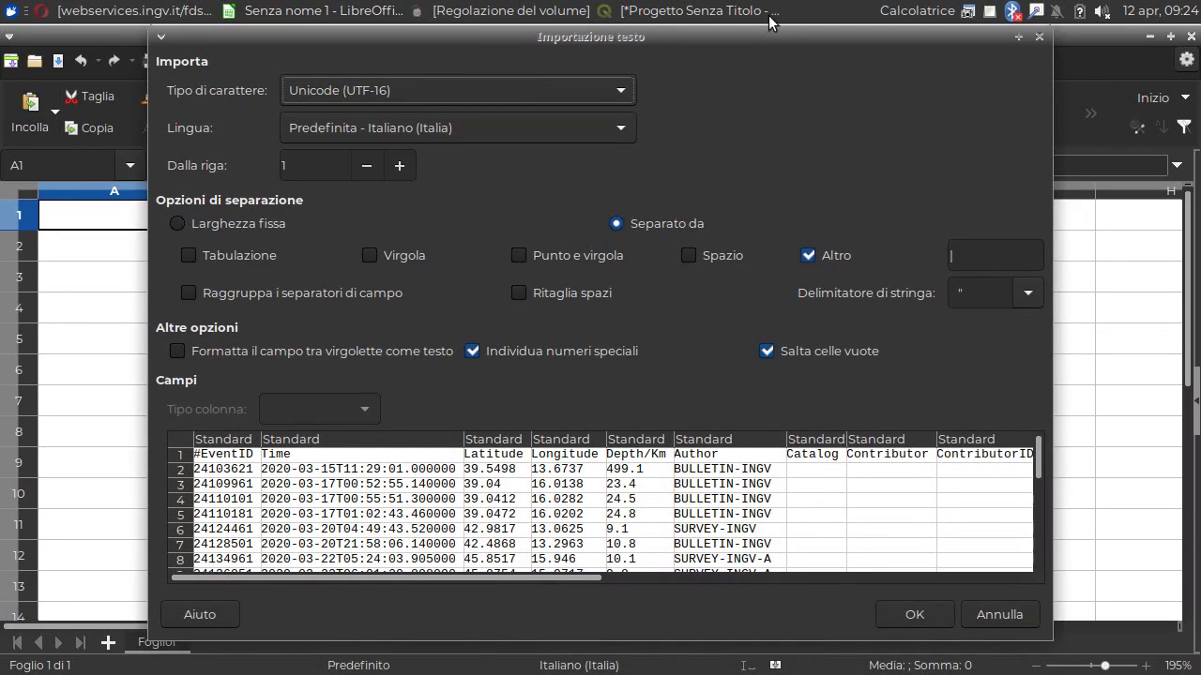
Step: Try the comma instead of the pipe character as the import's field separator, and return to the pipe
click(953, 252)
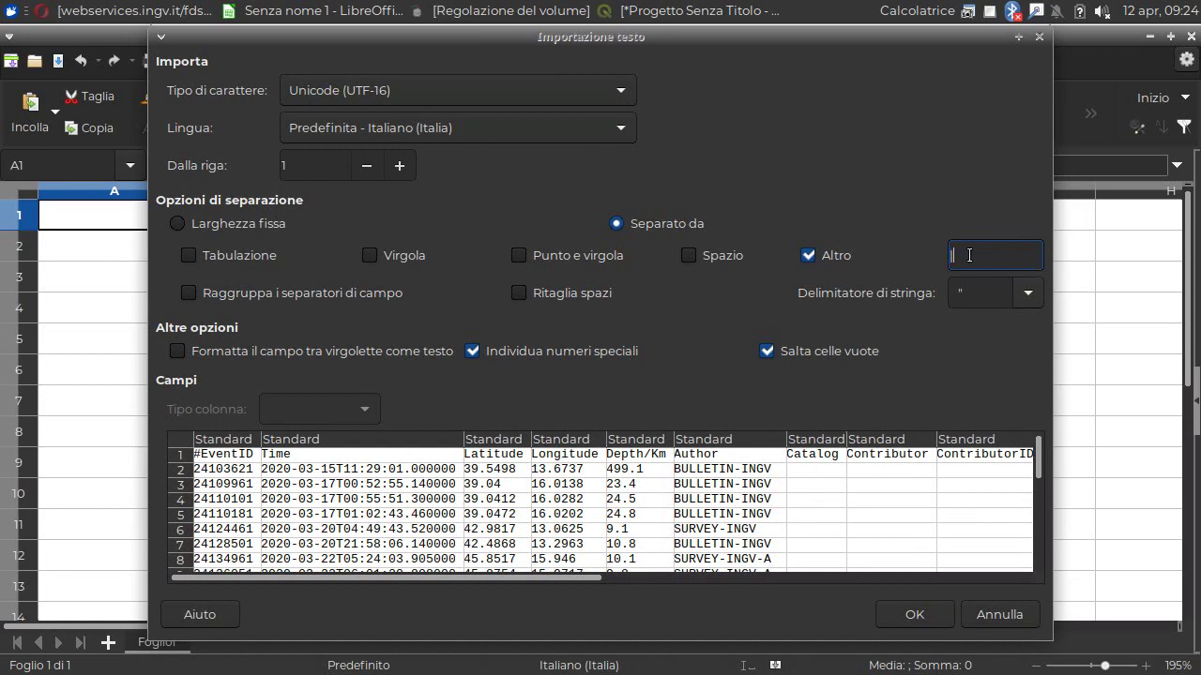
click(808, 255)
click(370, 256)
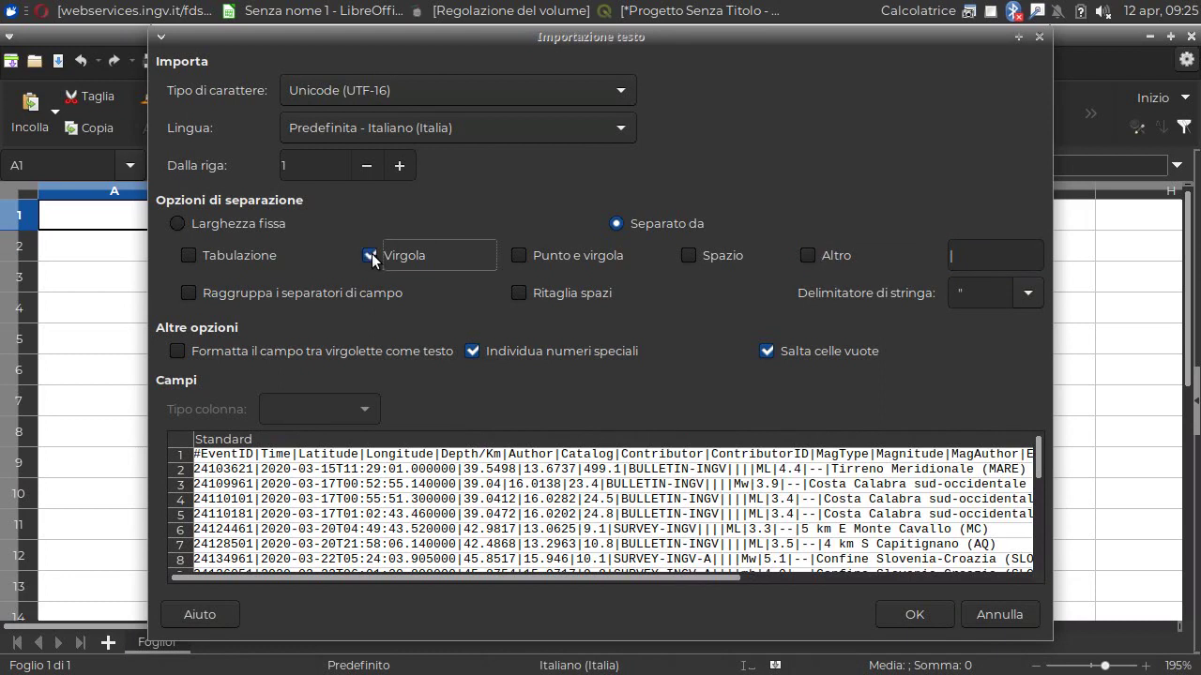
click(370, 255)
click(807, 254)
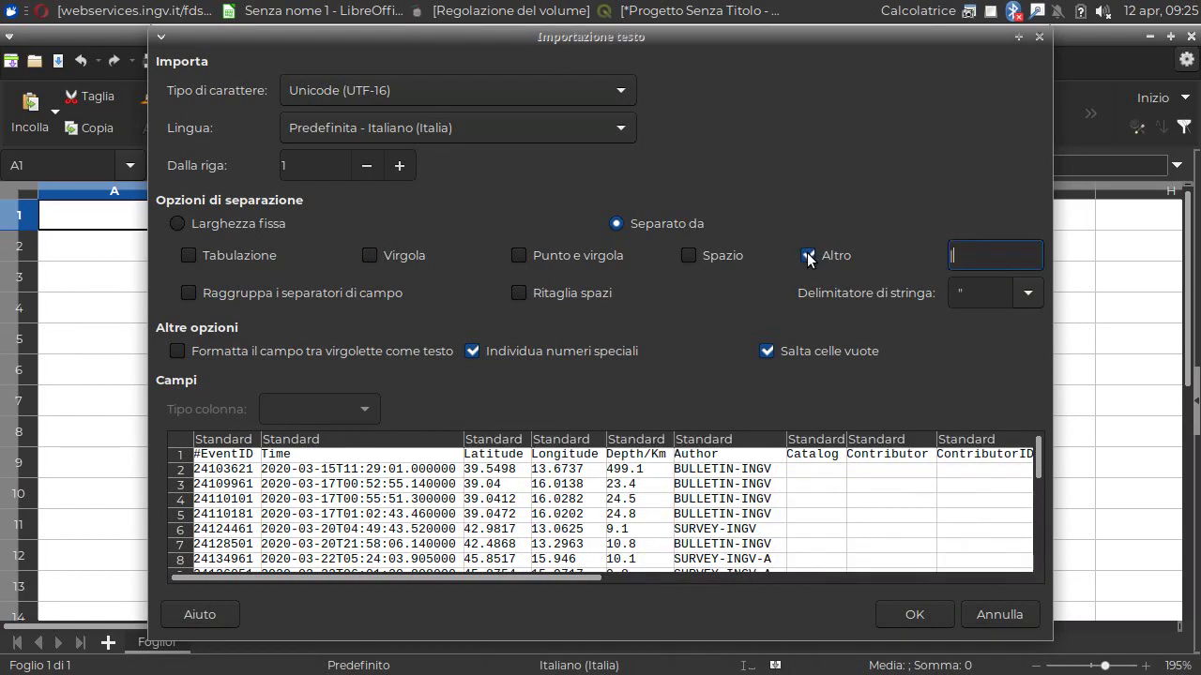
click(955, 255)
Step: Set the import column type of #EventID, Time, Author, Catalog, Contributor, ContributorID, MagType and MagAuthor to Nascondi
click(227, 439)
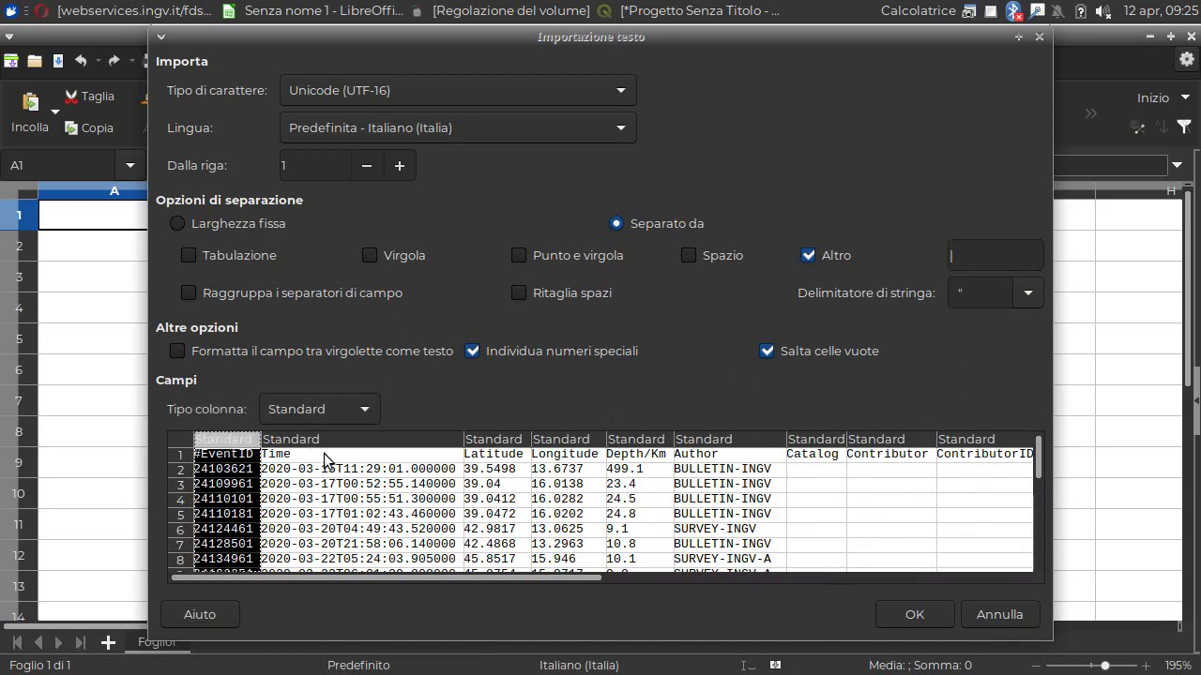
shift+click(352, 435)
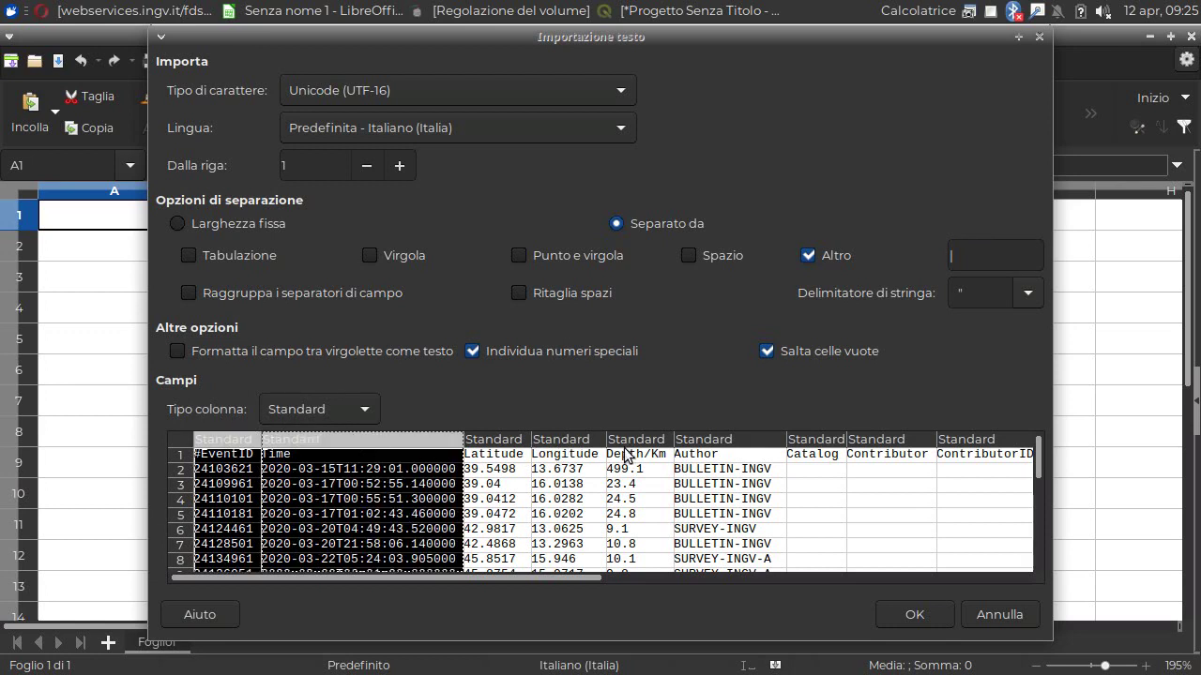
ctrl+click(729, 439)
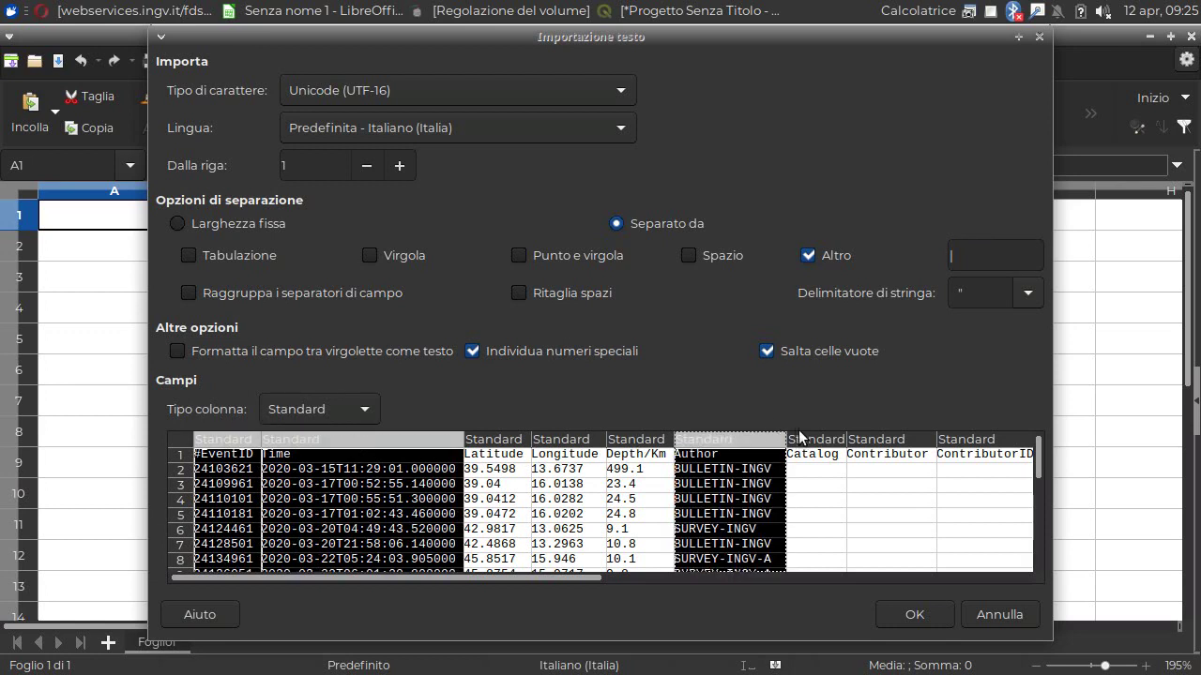
ctrl+click(830, 441)
ctrl+click(887, 442)
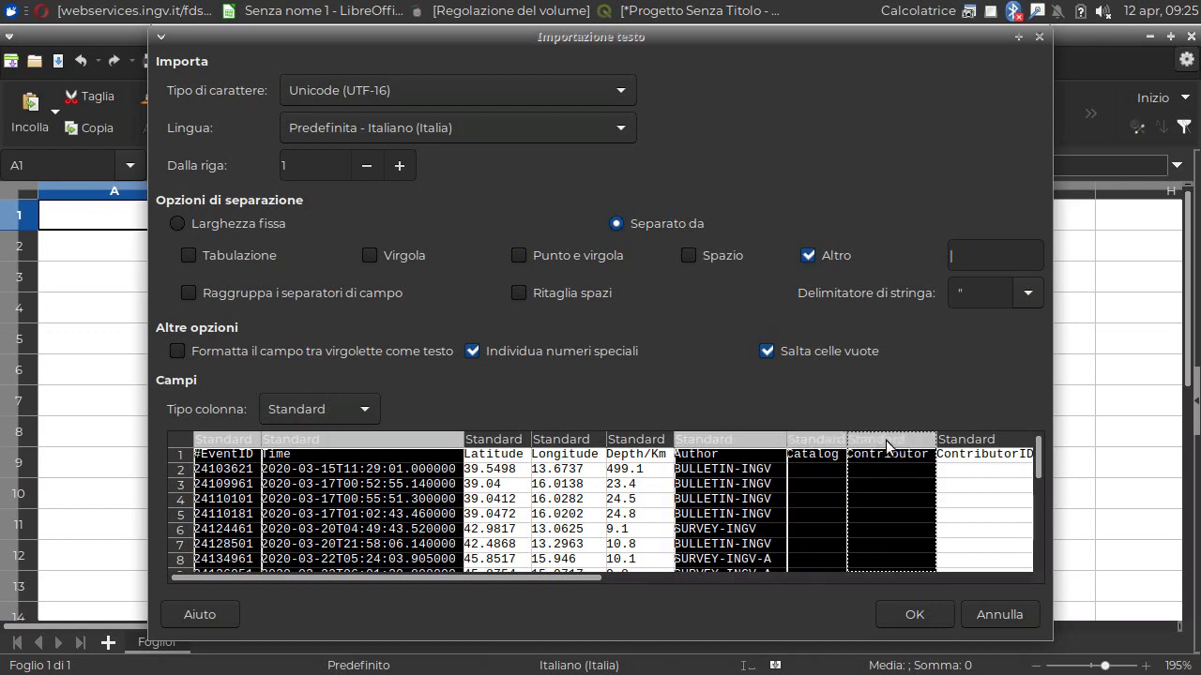
ctrl+click(969, 440)
drag(575, 578, 767, 578)
ctrl+click(711, 438)
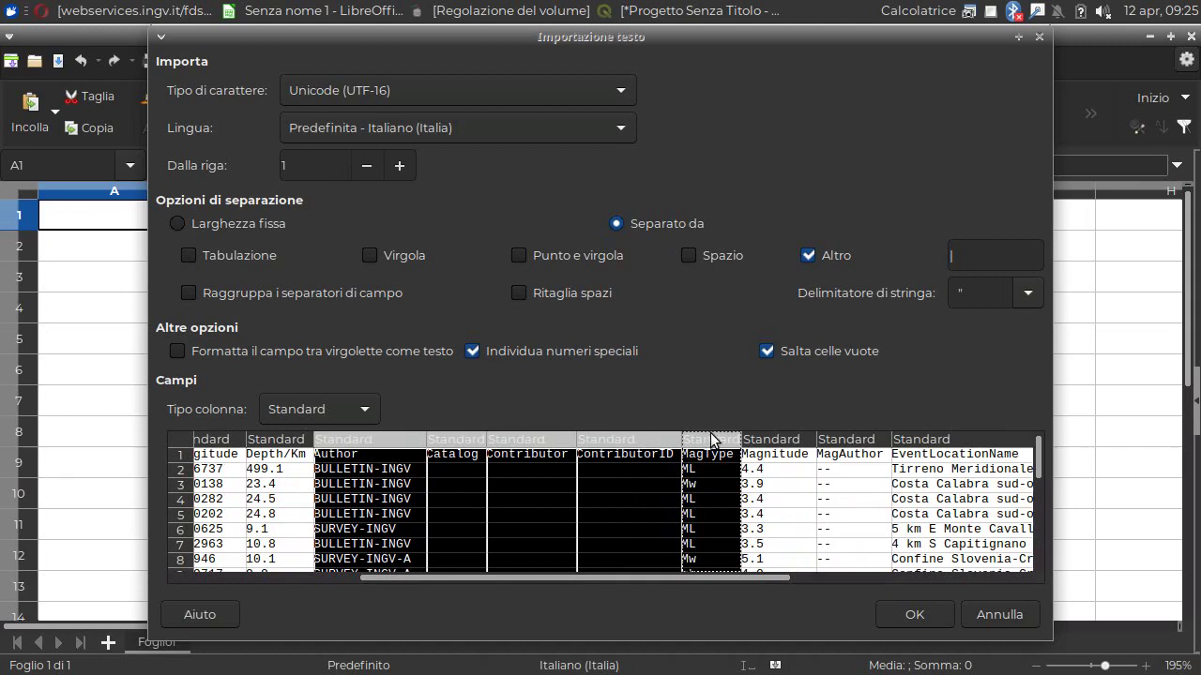
ctrl+click(849, 439)
click(363, 415)
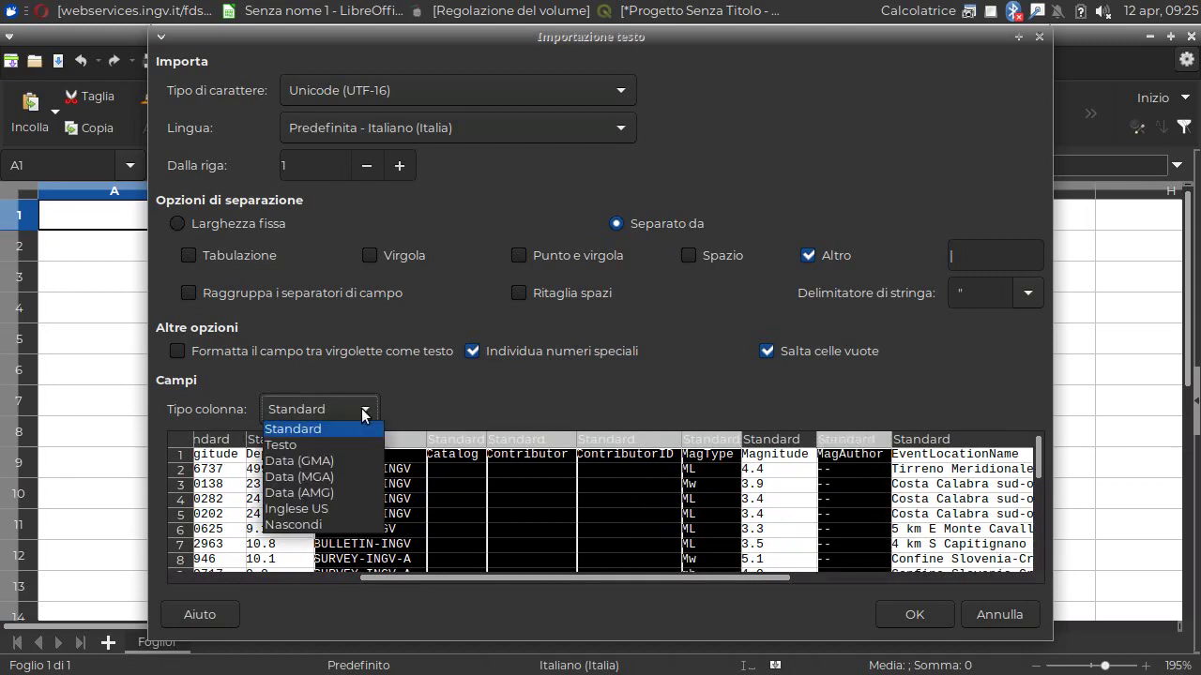
click(308, 525)
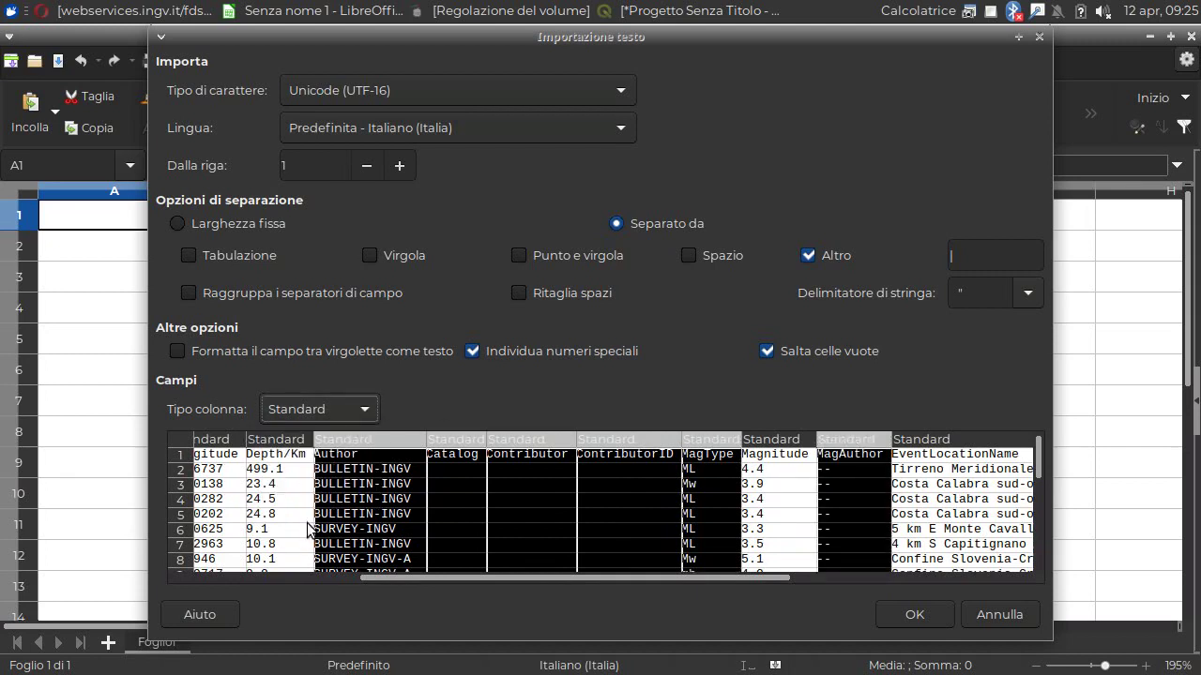
drag(489, 579, 291, 581)
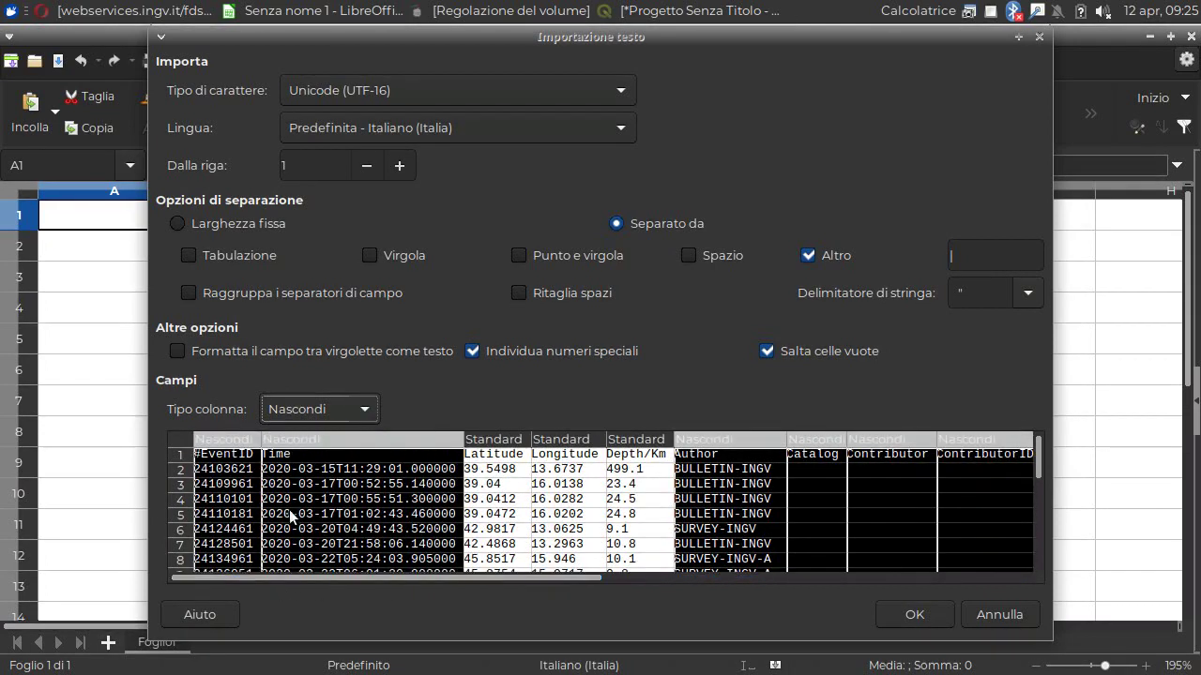
click(335, 478)
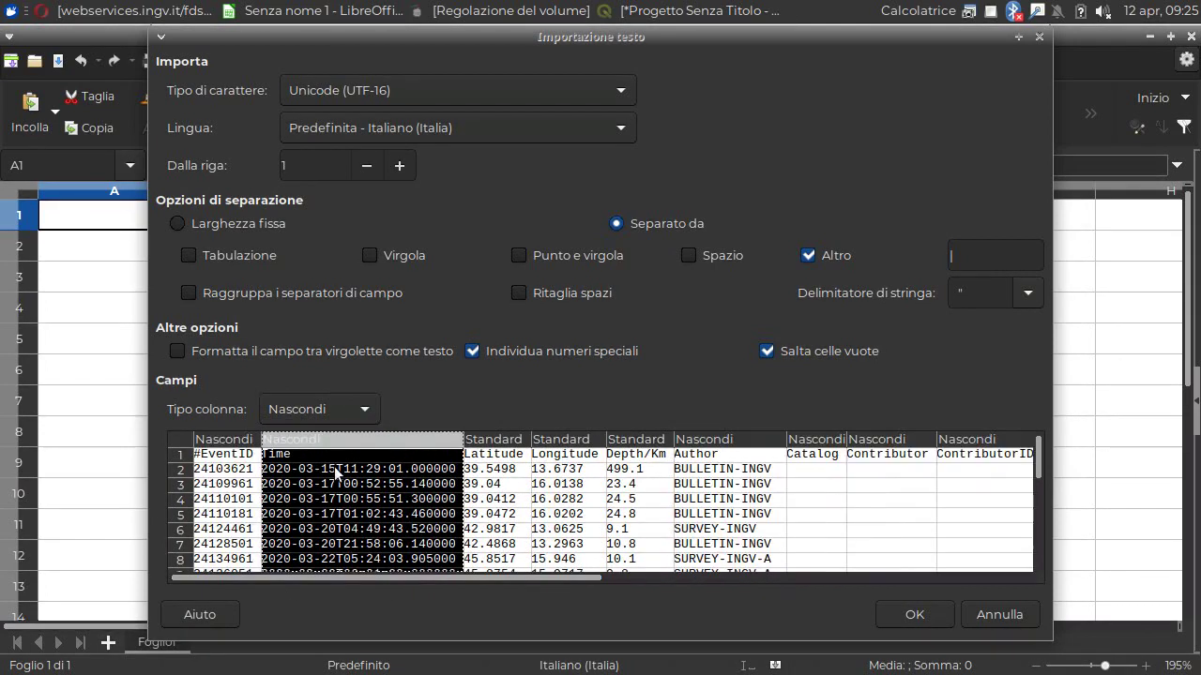
Step: Set the Latitude, Longitude, Depth/Km and Magnitude columns to type Inglese US and complete the text import
click(502, 440)
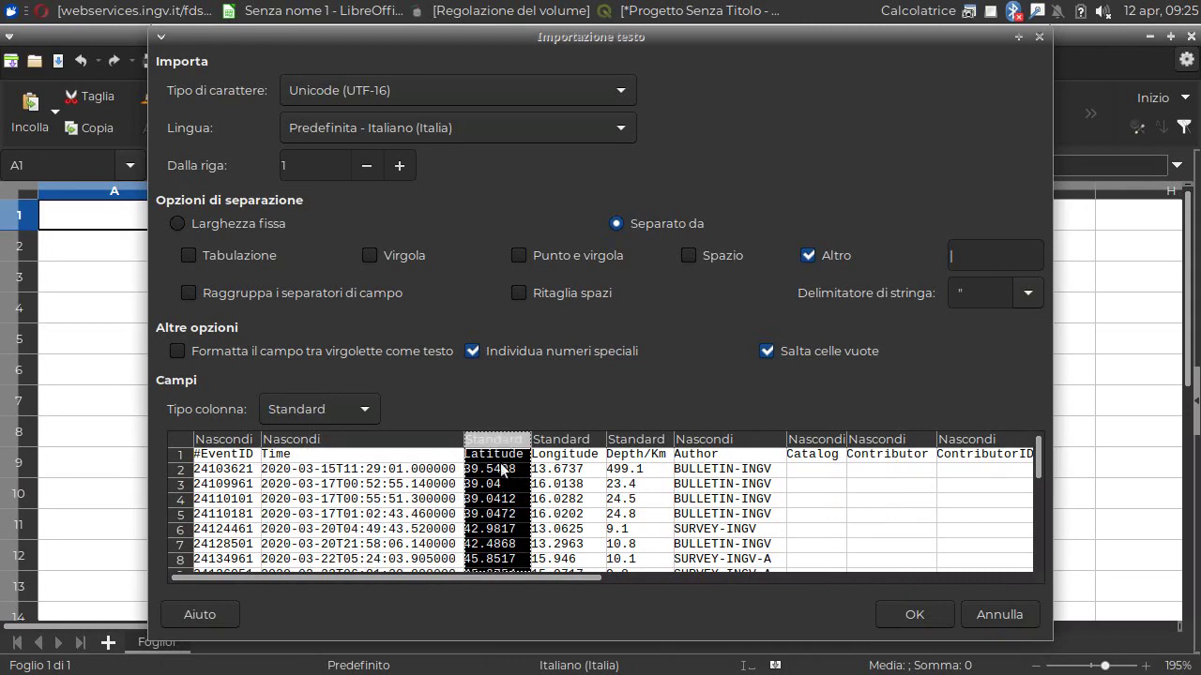
shift+click(567, 441)
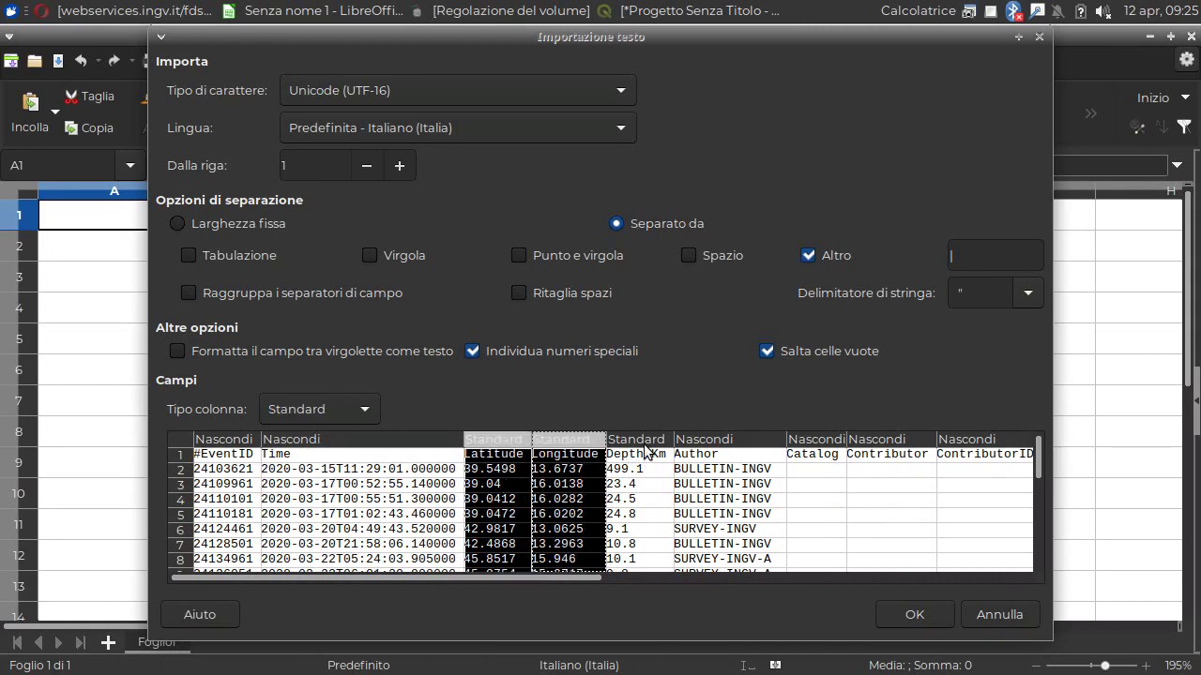
shift+click(645, 441)
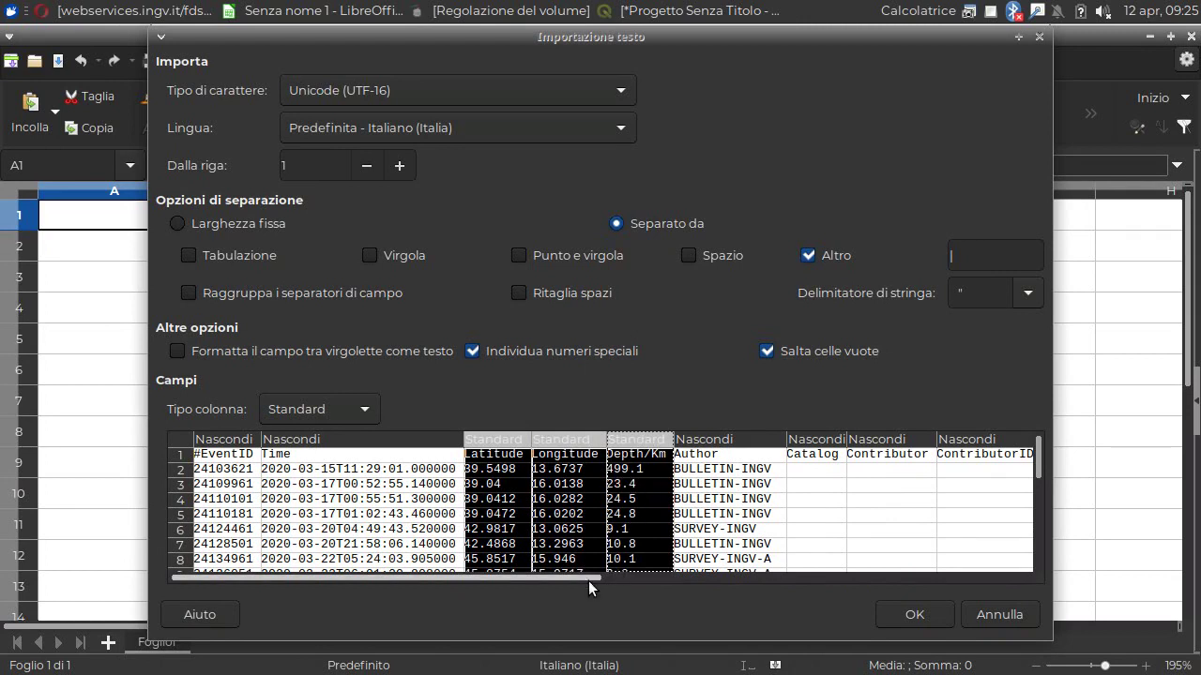
drag(589, 579, 748, 577)
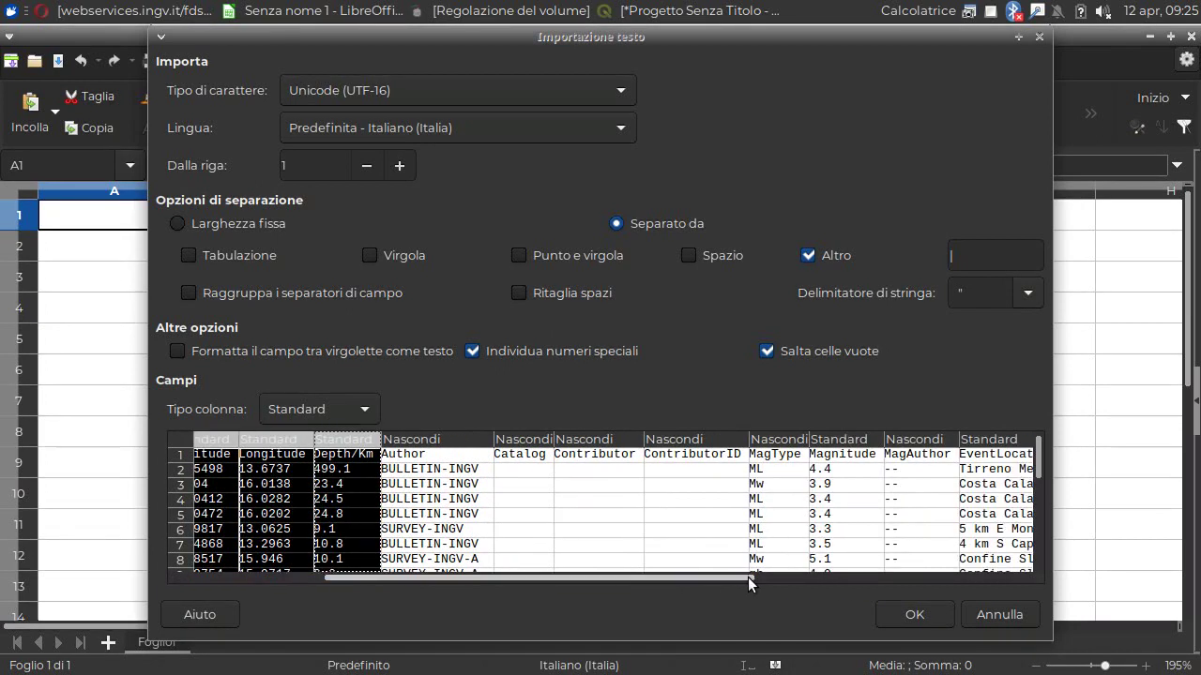
ctrl+click(840, 453)
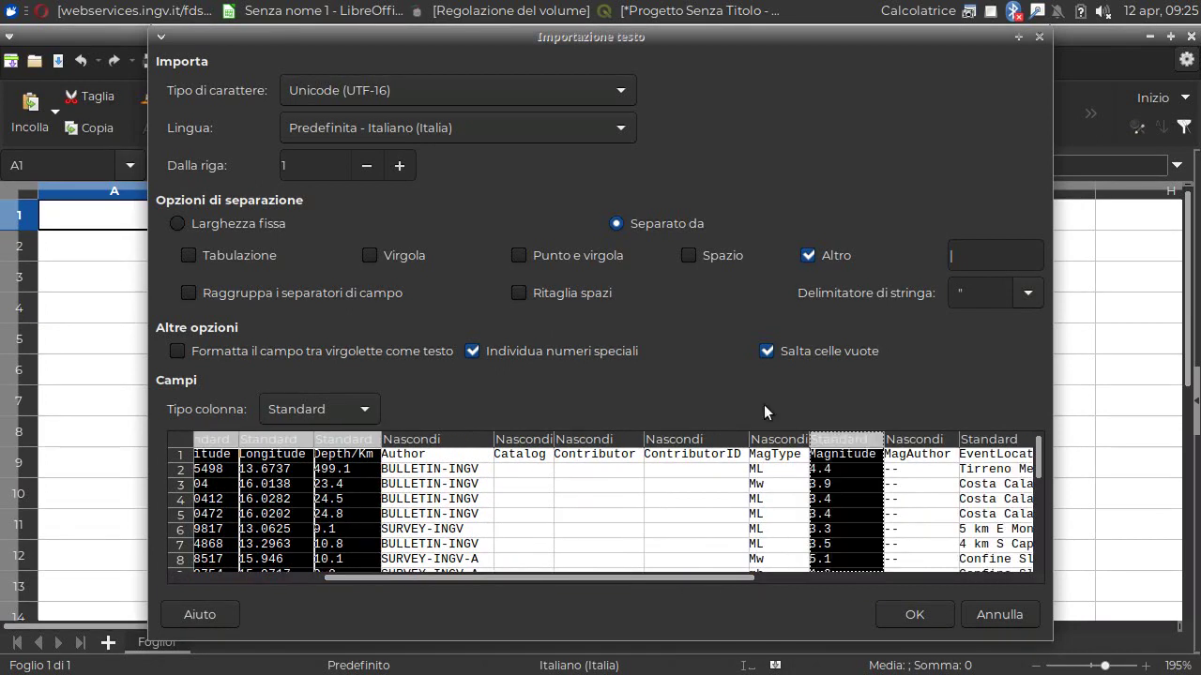
click(366, 413)
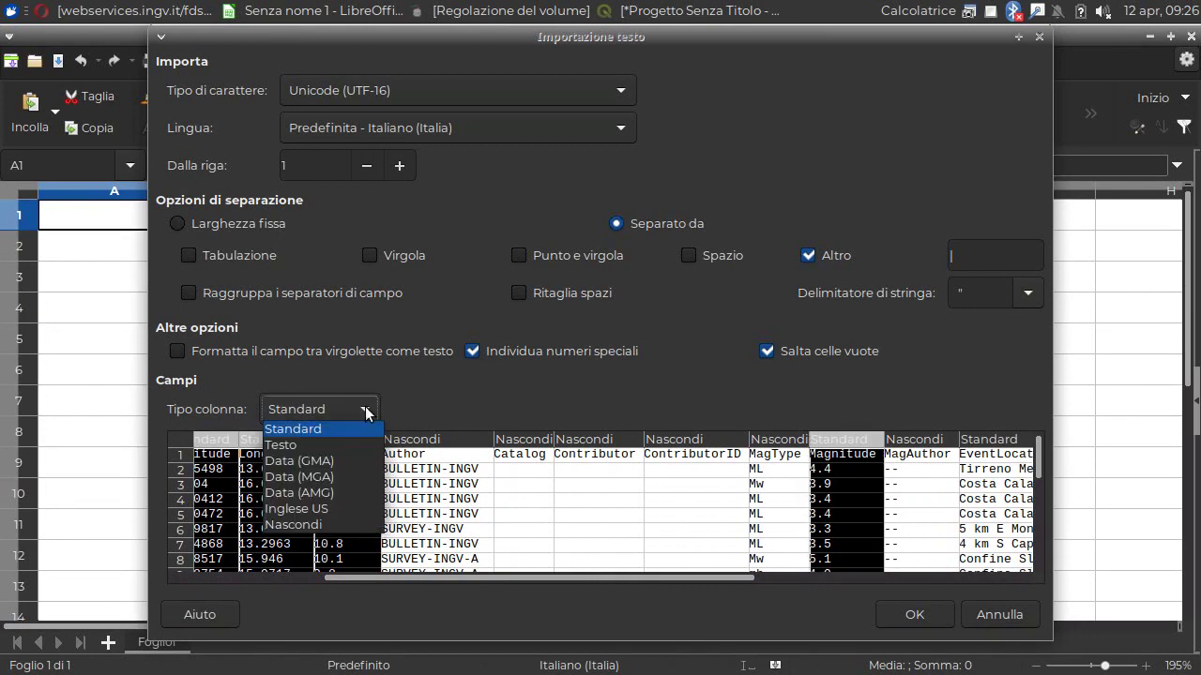
click(314, 511)
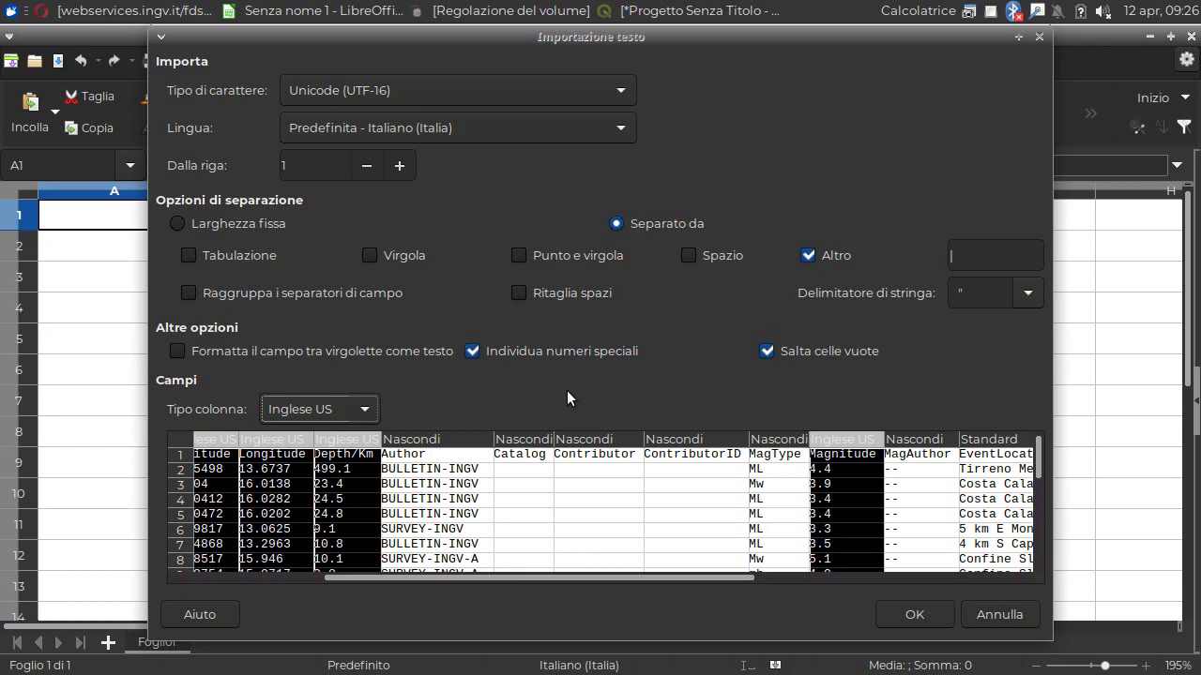
click(914, 620)
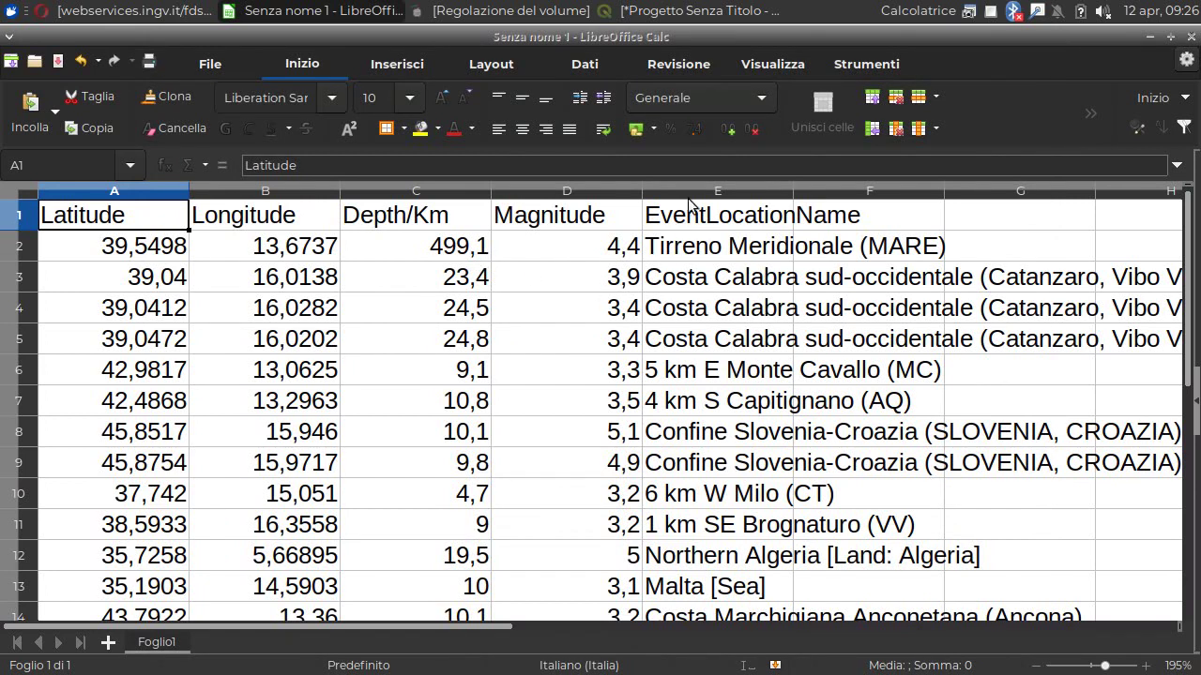
Step: Fit the EventLocationName column's width to its contents and rename its header in E1 as Luogo
double_click(793, 192)
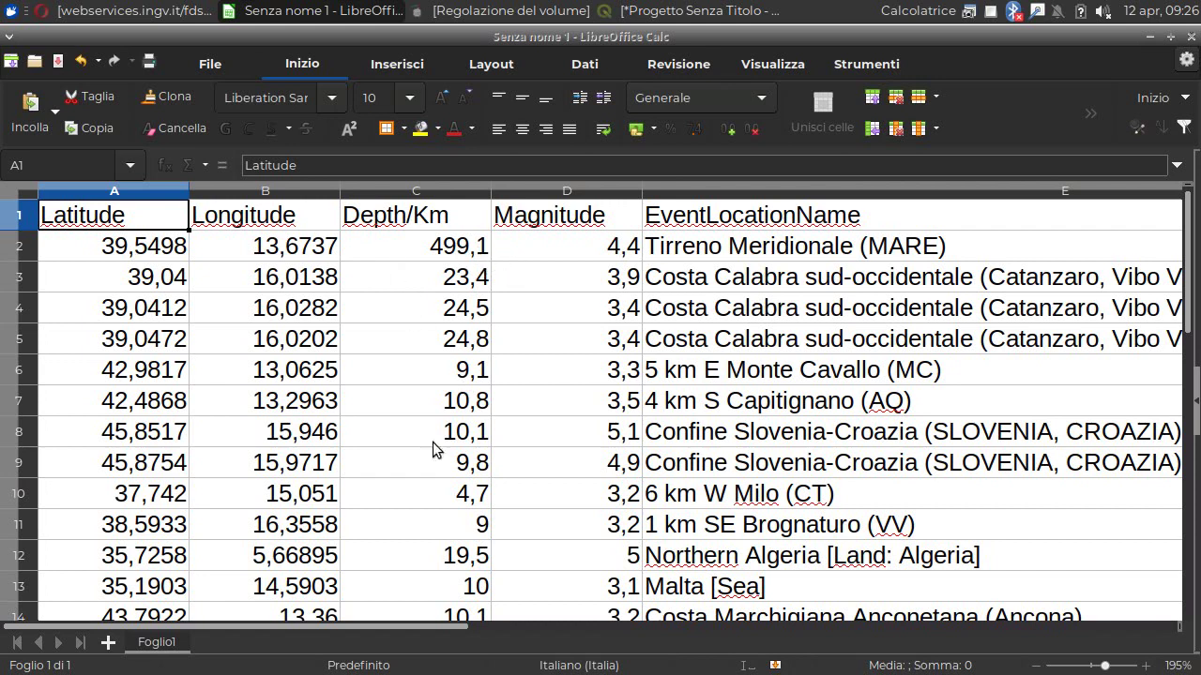
mouse_move(438, 642)
mouse_down()
mouse_move(657, 634)
mouse_move(422, 634)
mouse_up()
click(783, 218)
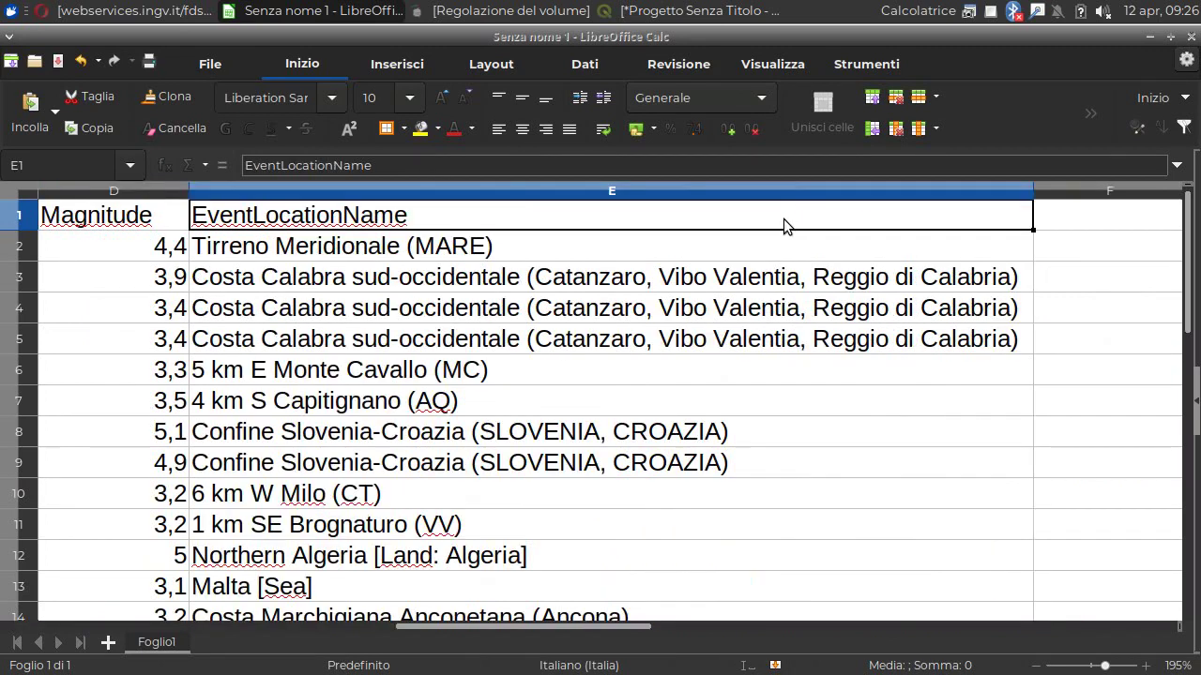
text(Luogo)
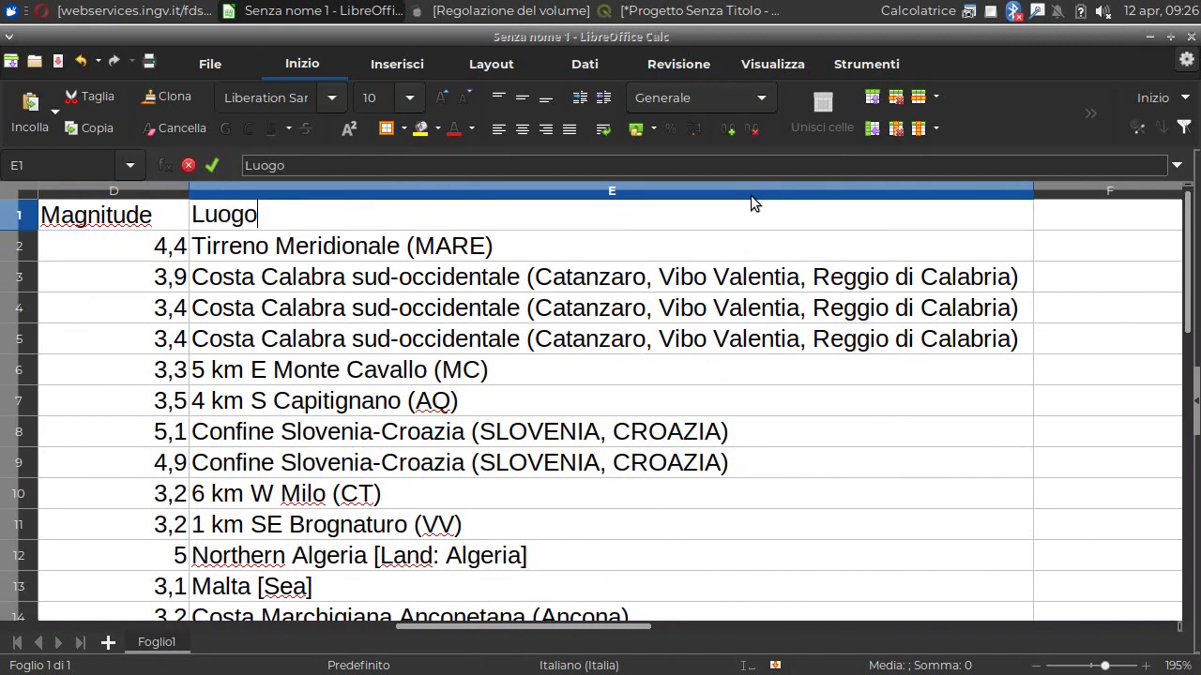
key(Tab)
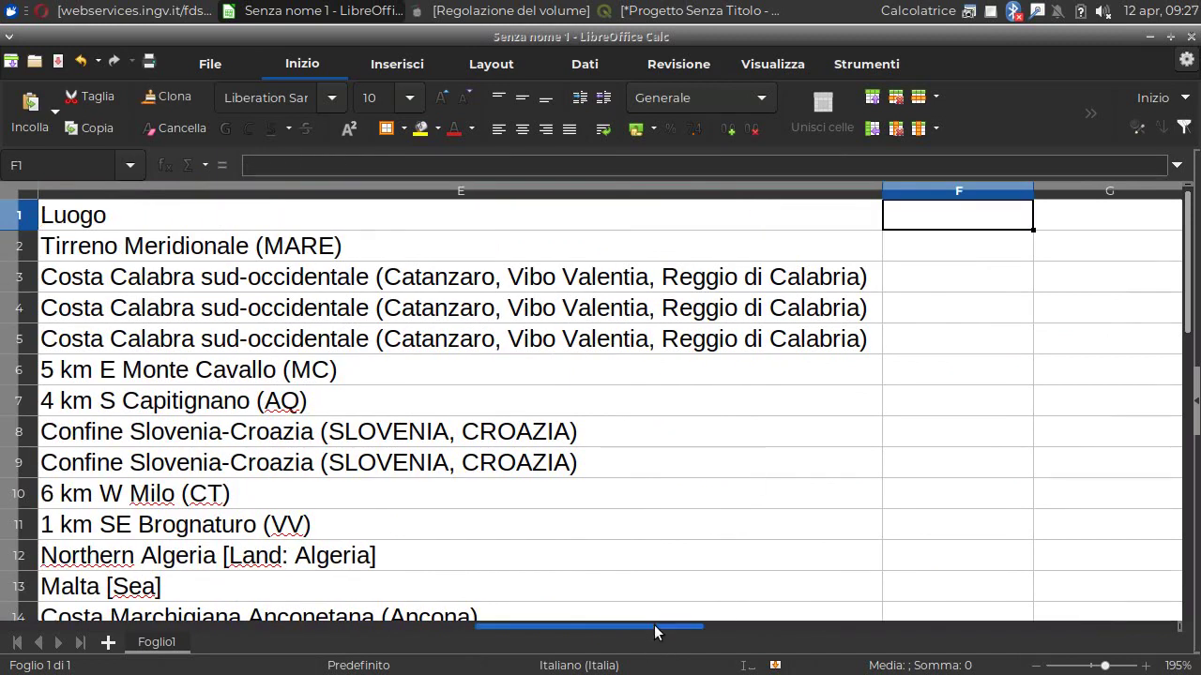
drag(654, 626, 150, 661)
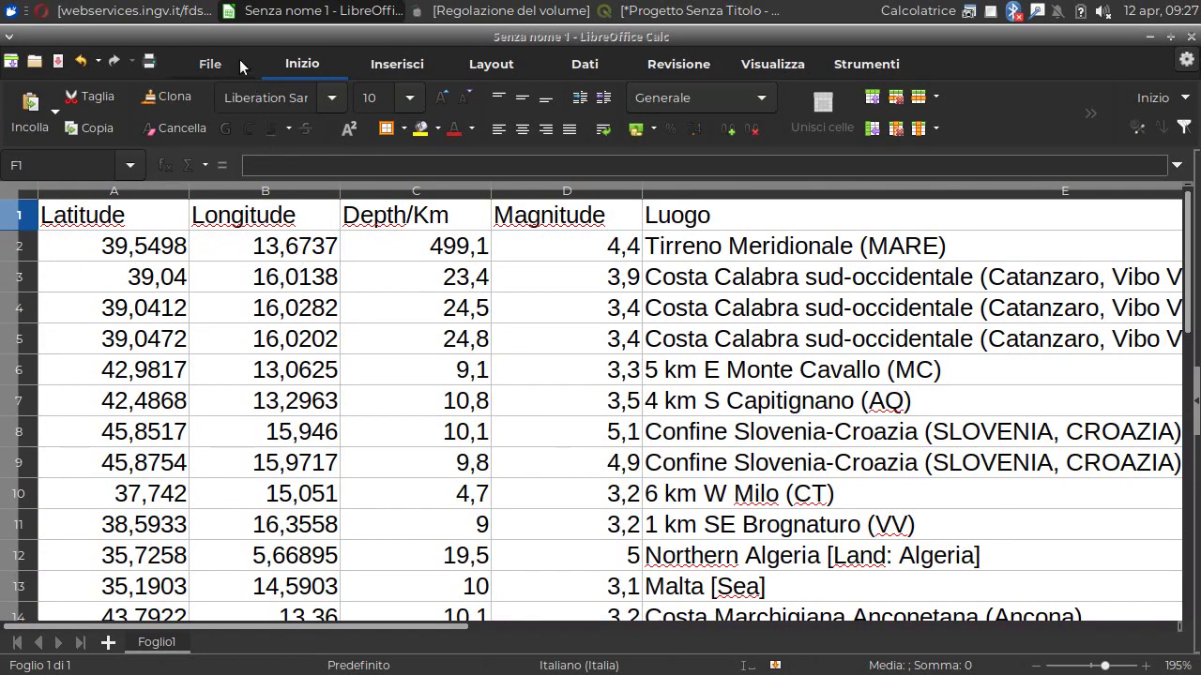
Step: Save the spreadsheet in the Scrivania folder under the name INGV in Testo CSV (.csv) format
click(210, 62)
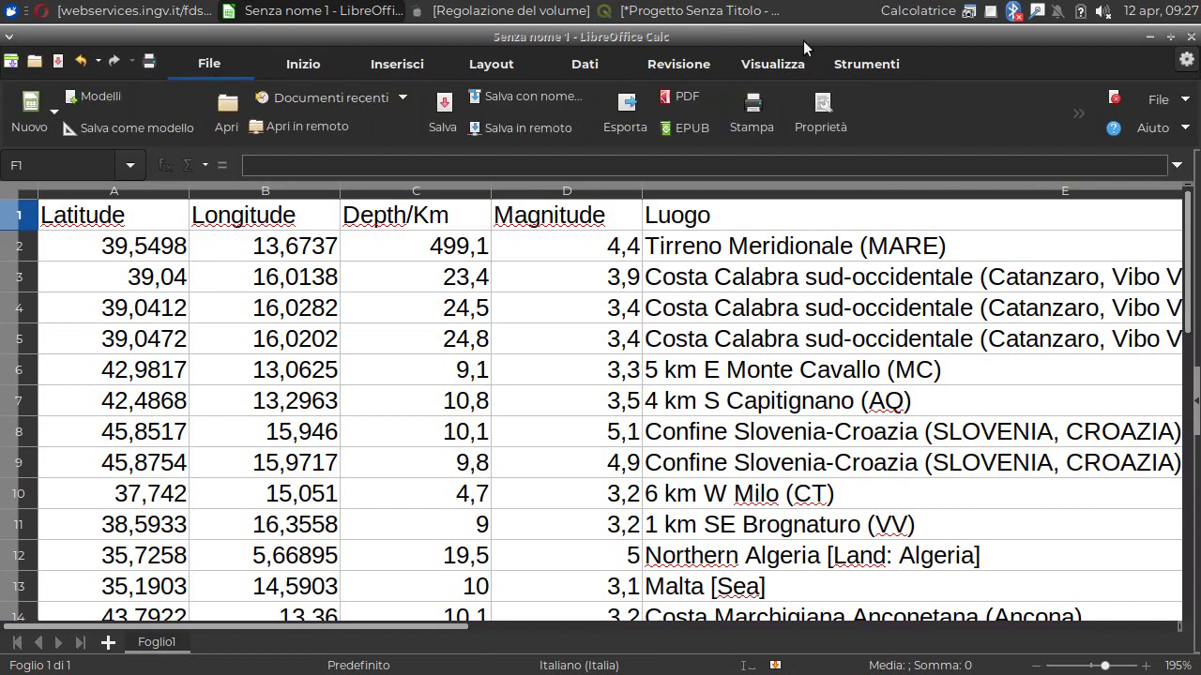
click(1185, 100)
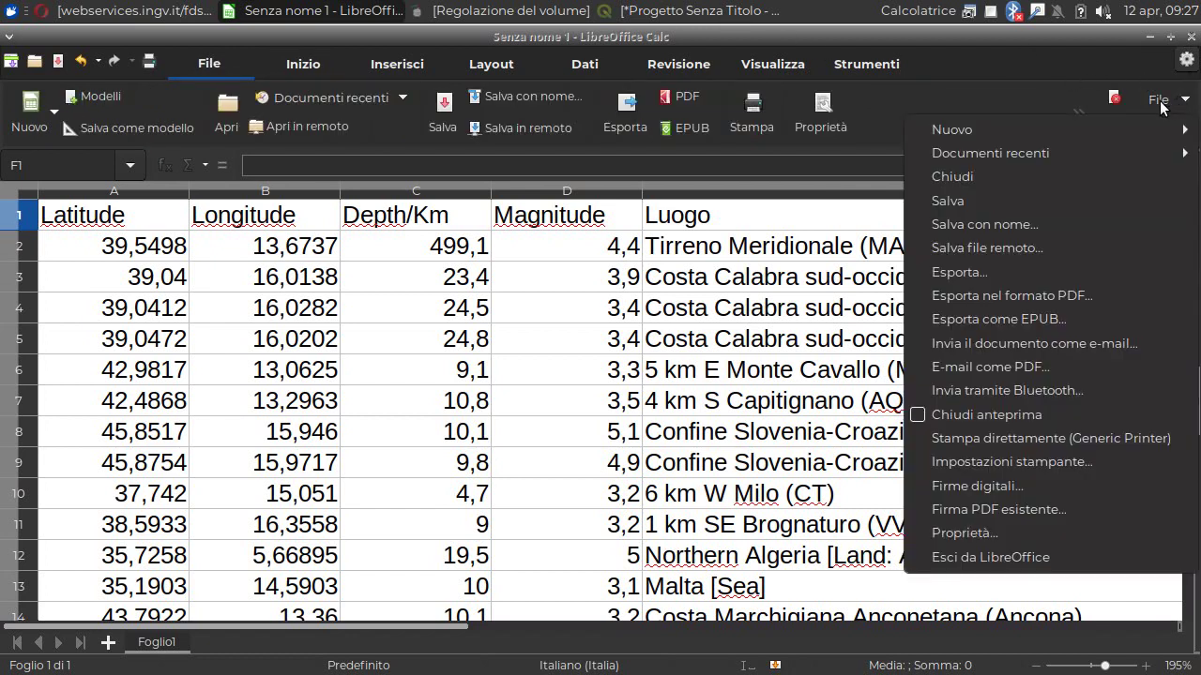
mouse_move(1079, 133)
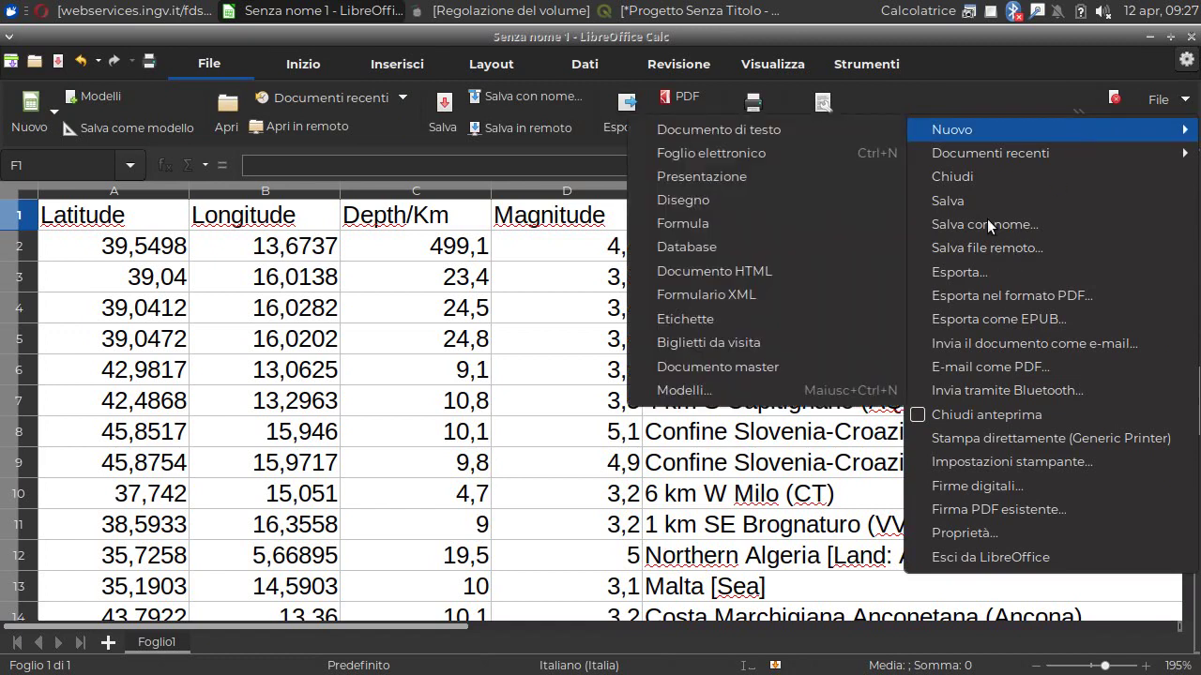
click(987, 223)
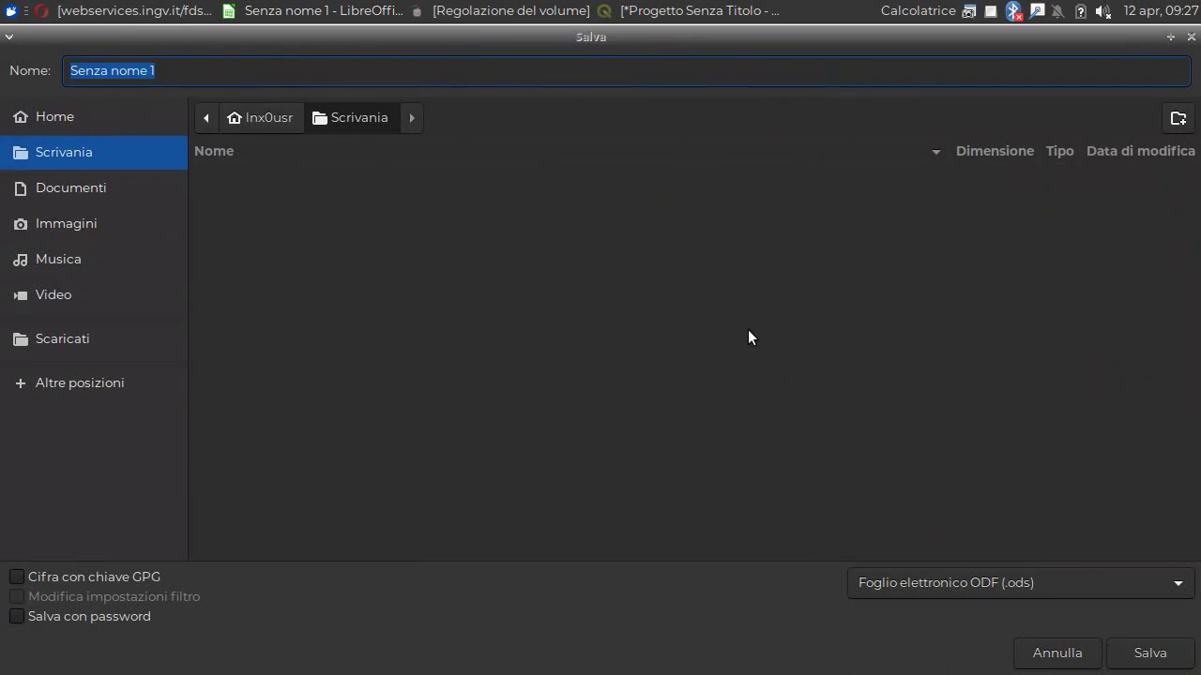
text(INGV)
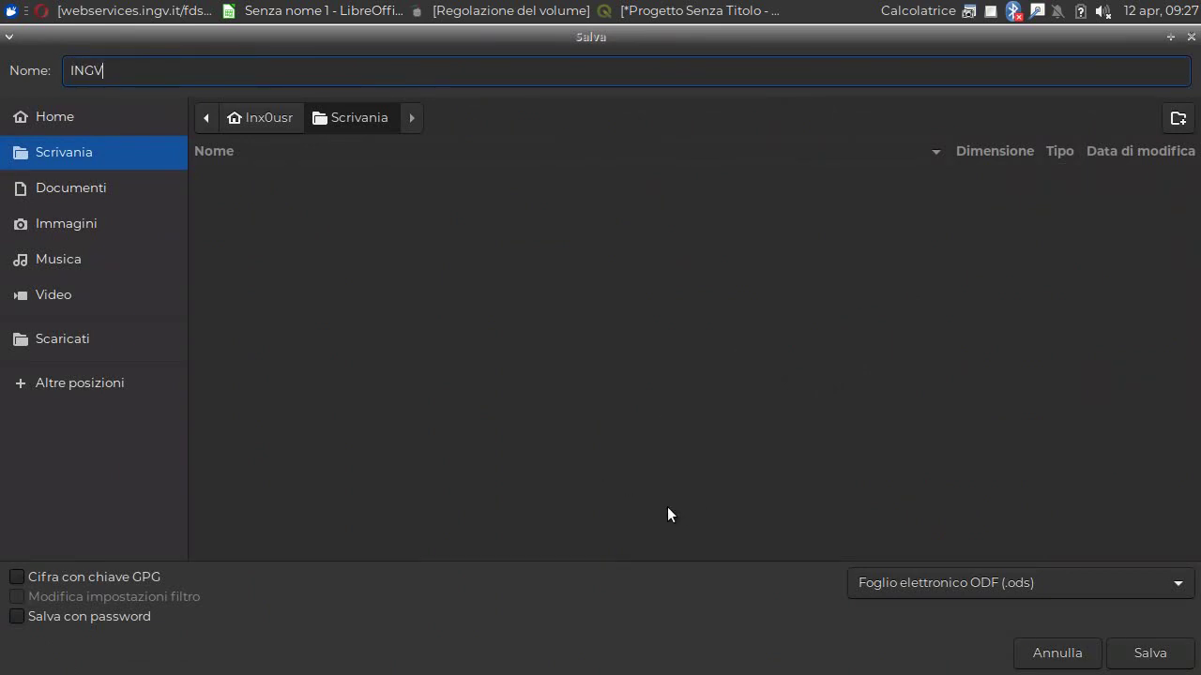
click(940, 585)
click(942, 585)
click(942, 585)
scroll(938, 614, down, 5)
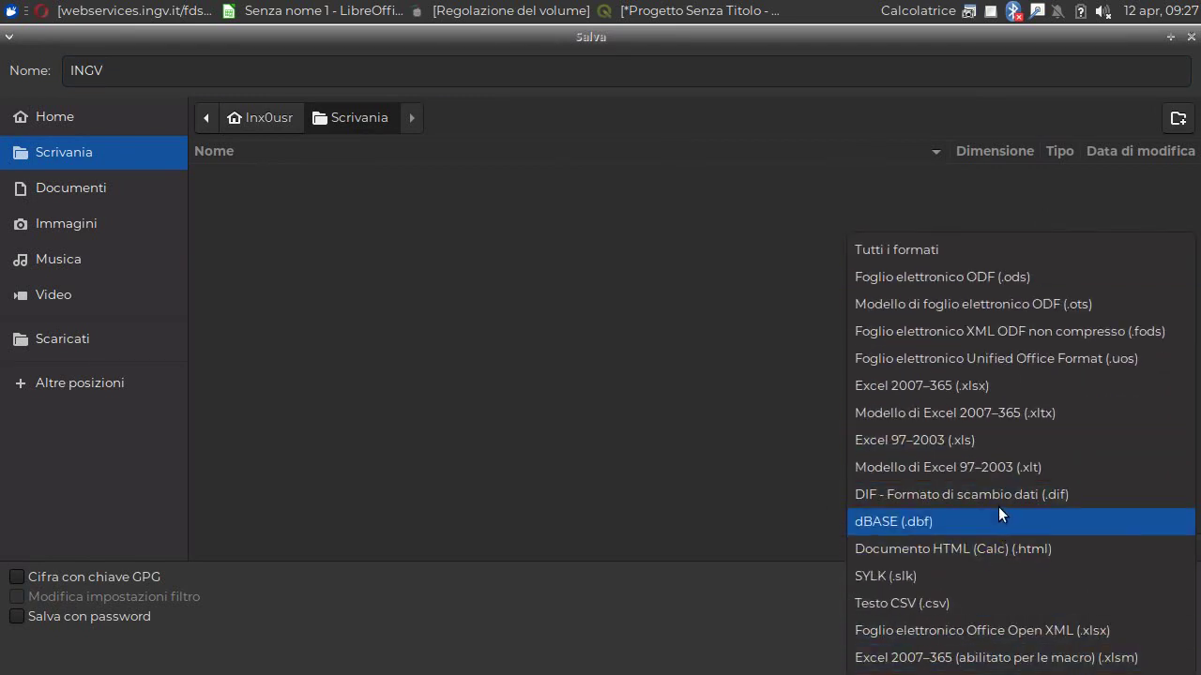
click(935, 605)
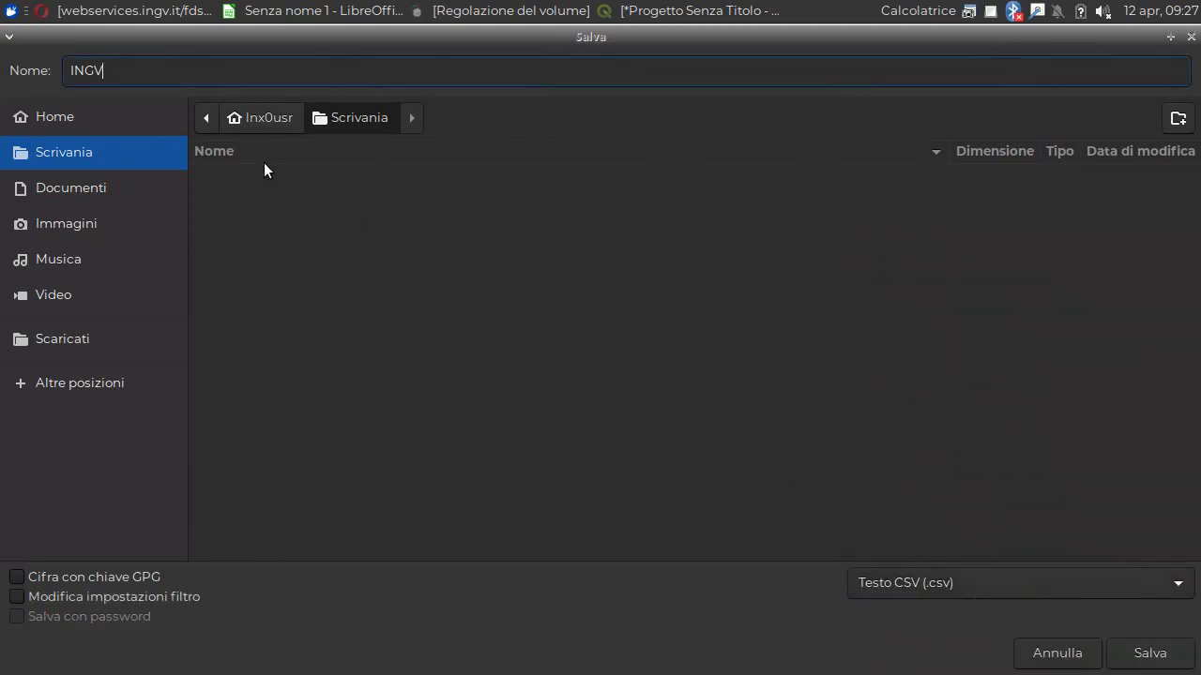
click(1150, 654)
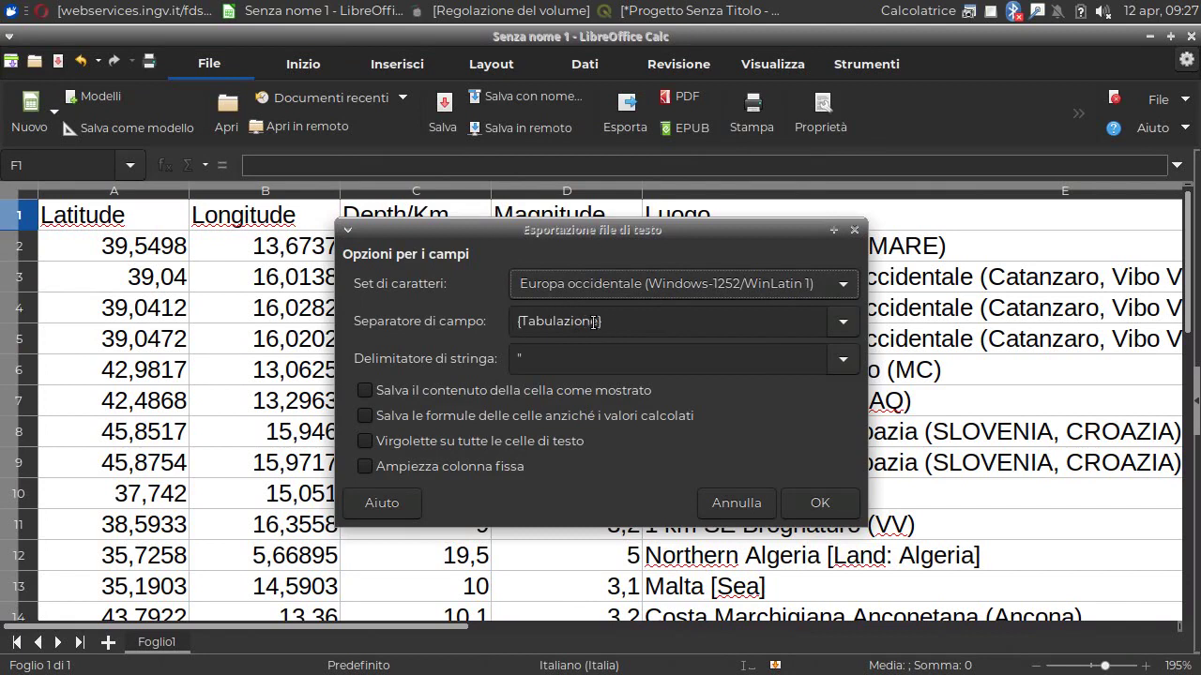
Step: Keep {Tabulazione} as the field separator and the double quote as string delimiter, and complete the text export
click(842, 324)
click(841, 324)
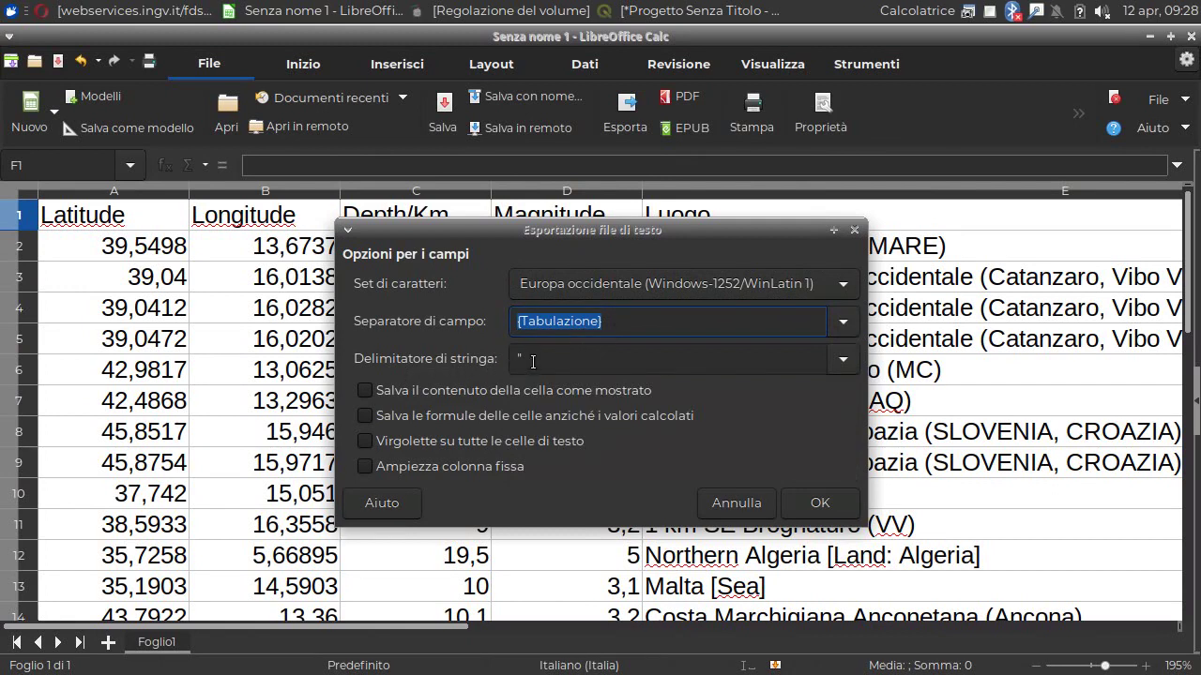
click(814, 503)
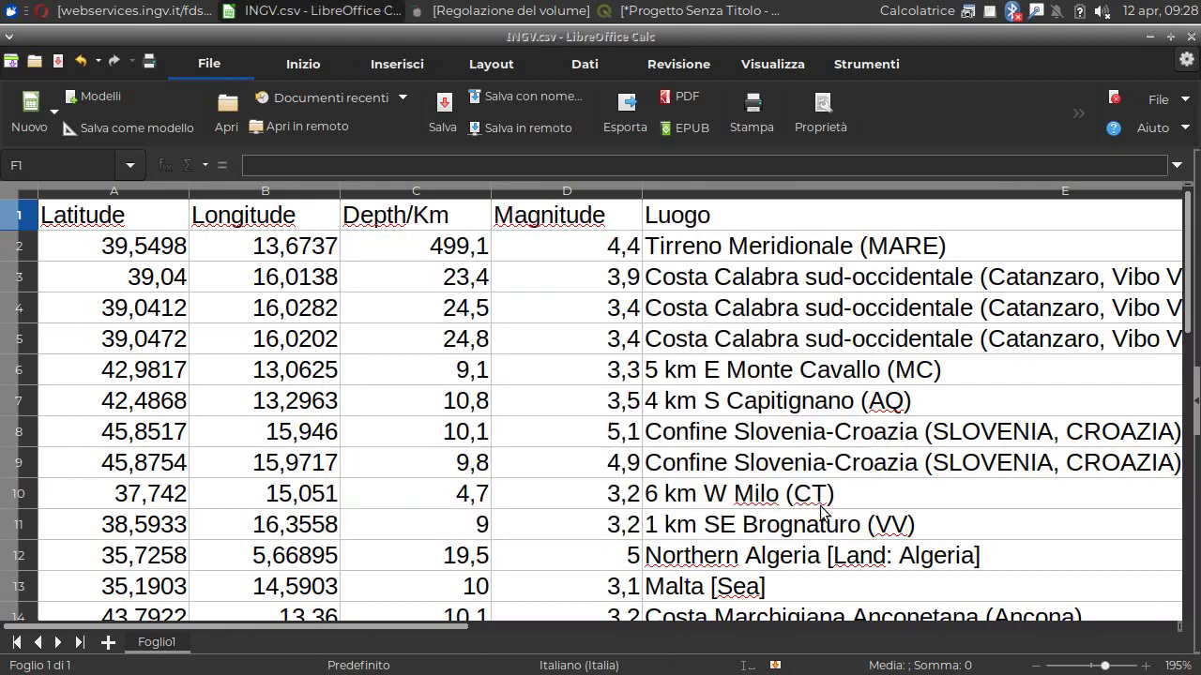
Step: Place the INGV.csv file beside the Opera icon on the desktop and inspect its contents in Mousepad
click(1152, 37)
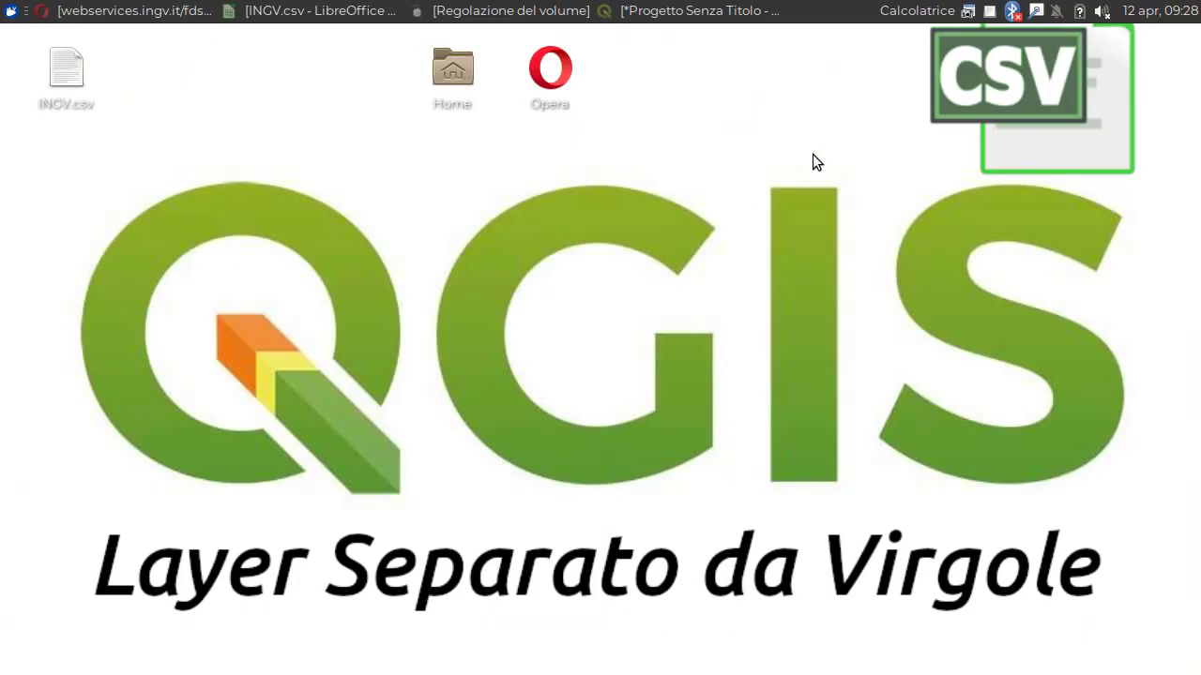
drag(65, 93, 646, 72)
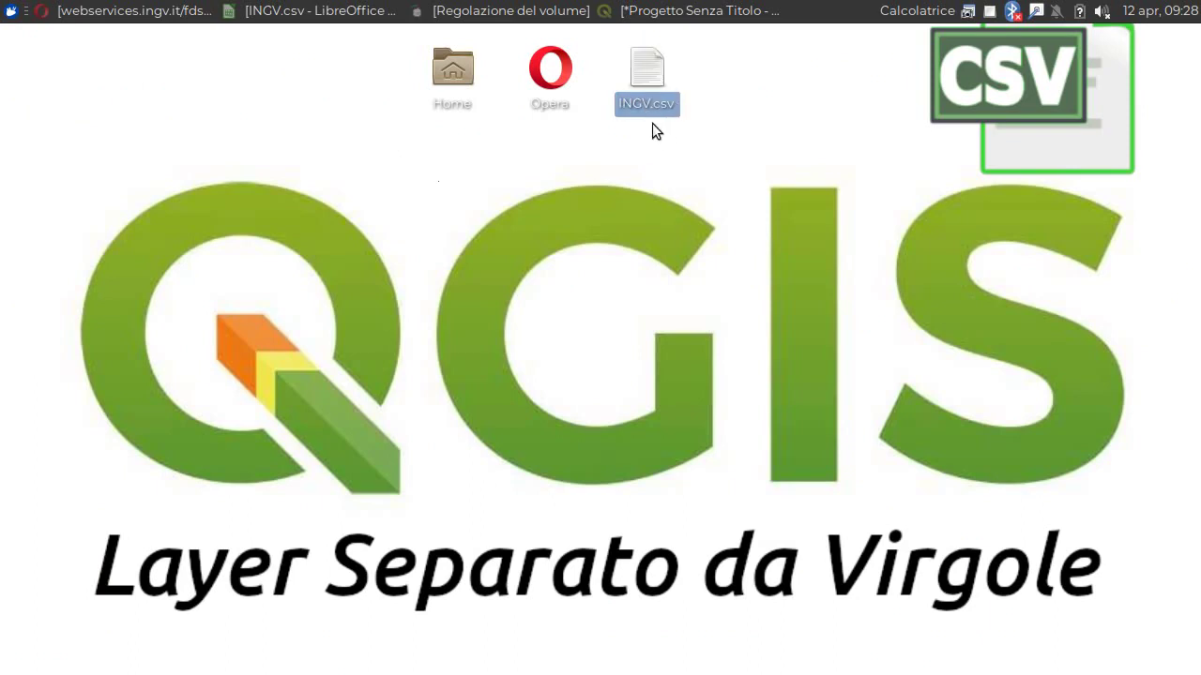
right_click(654, 75)
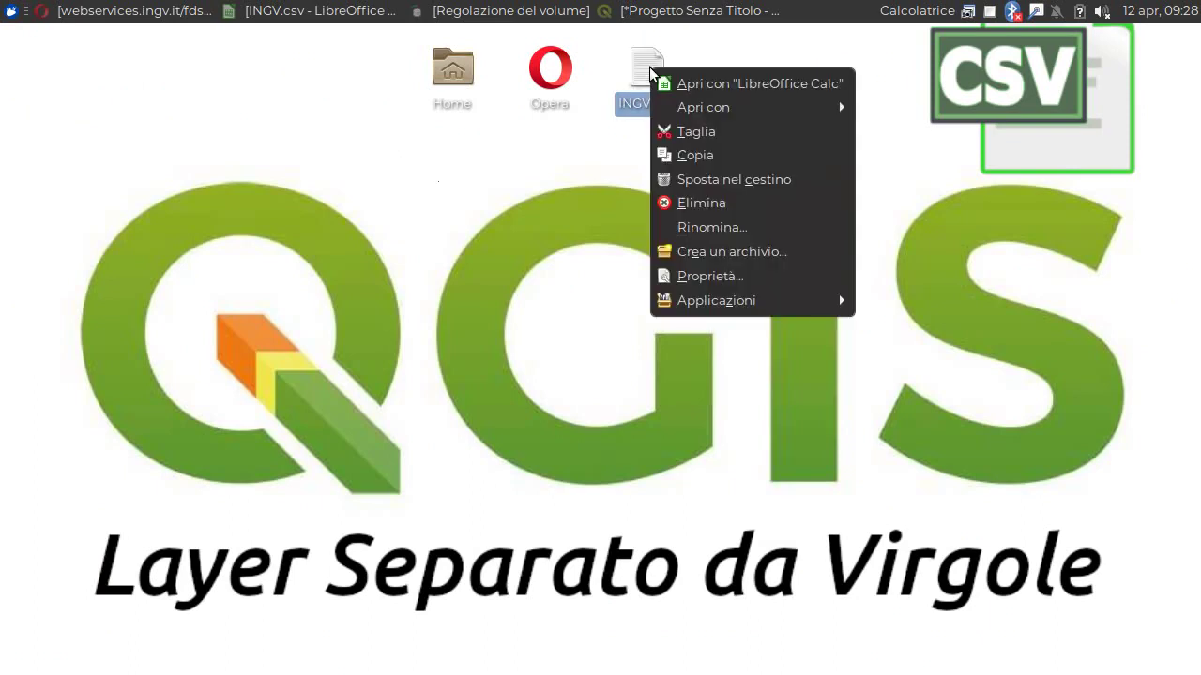
mouse_move(716, 110)
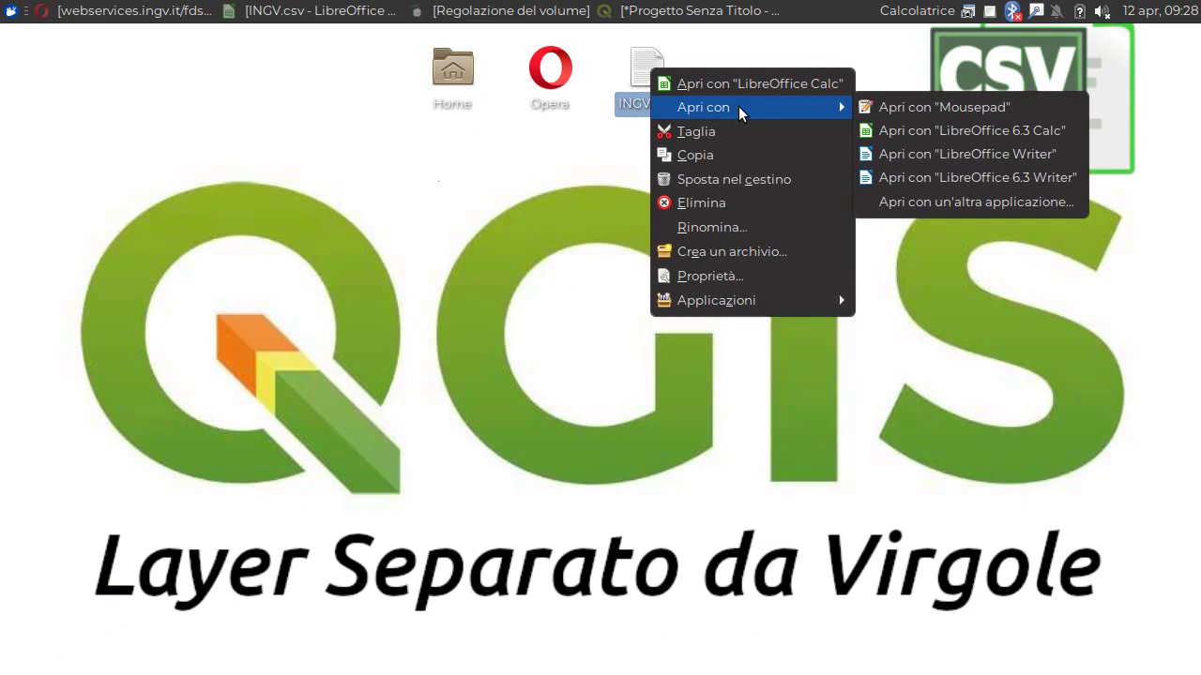
click(908, 108)
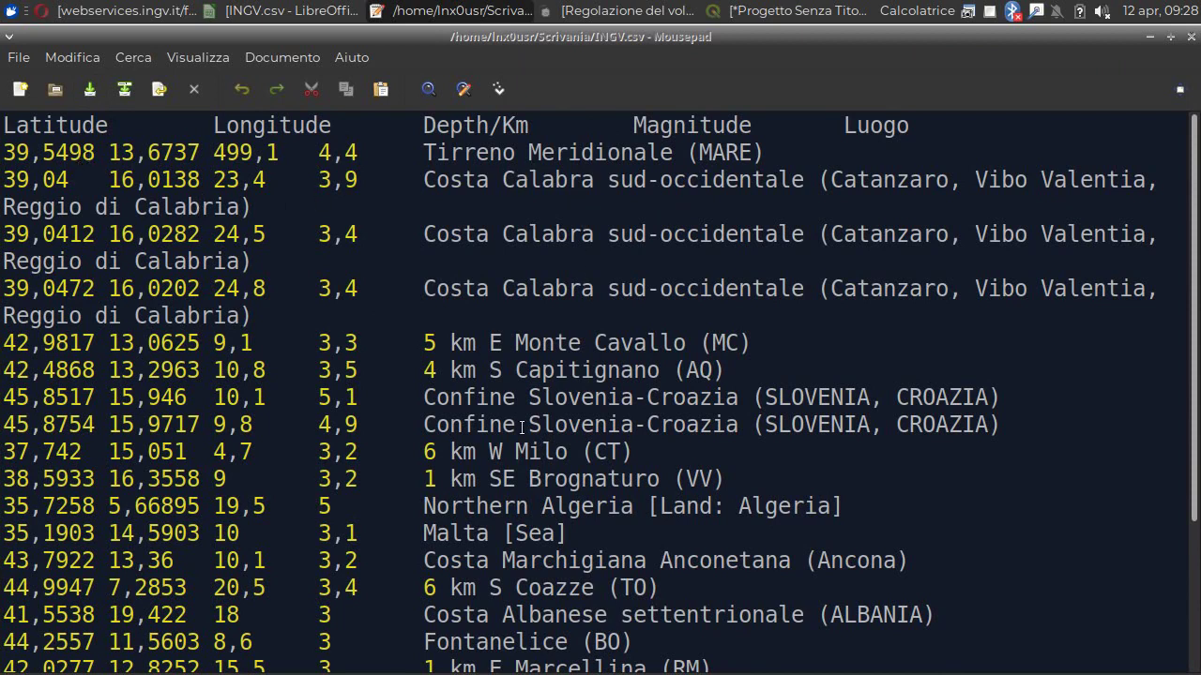
click(1191, 36)
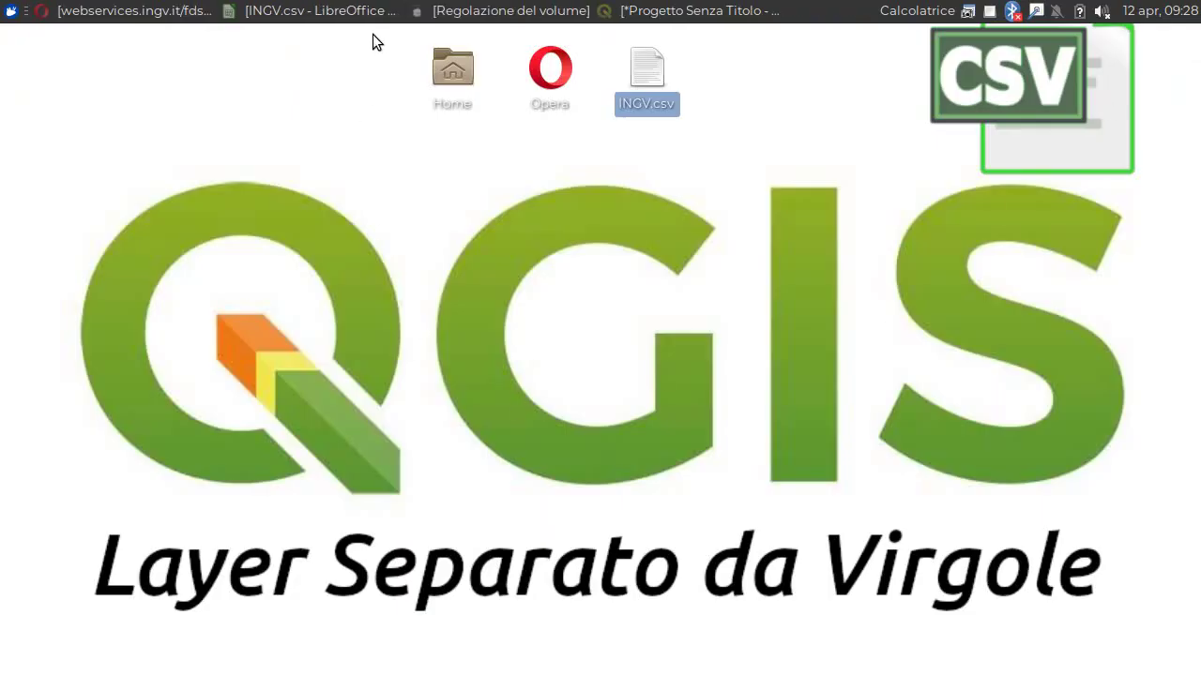
Step: Switch to QGIS, start adding a delimited text layer and choose INGV.csv from the Scrivania folder as its source
click(703, 9)
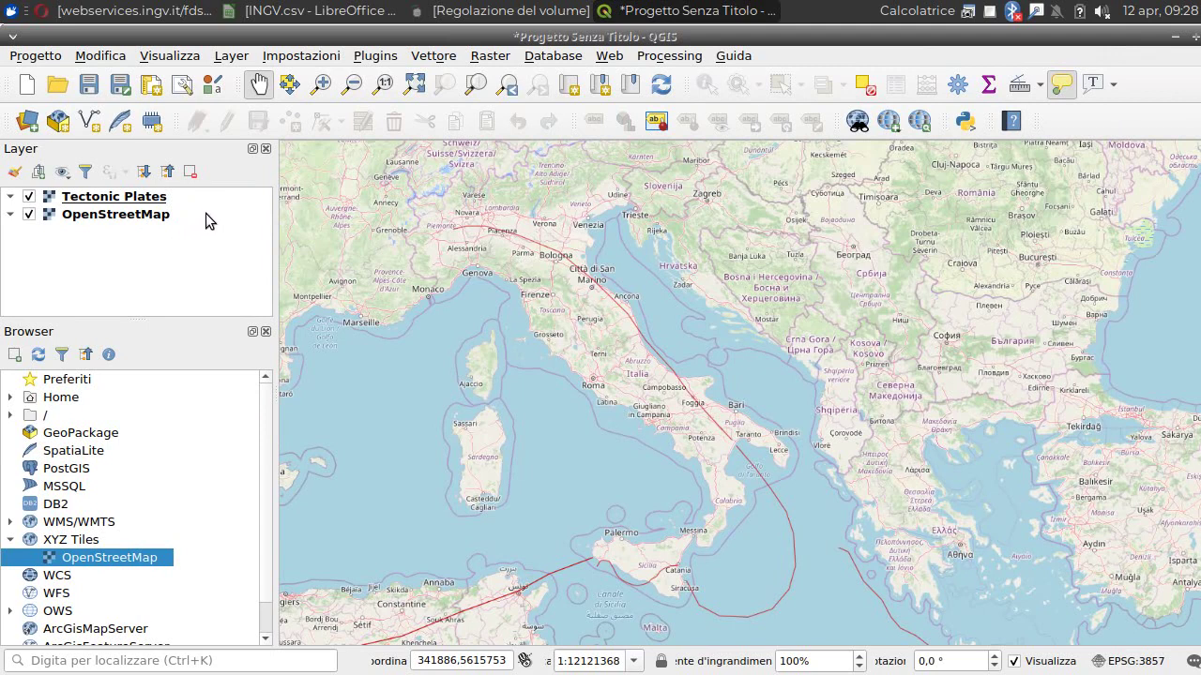
click(230, 56)
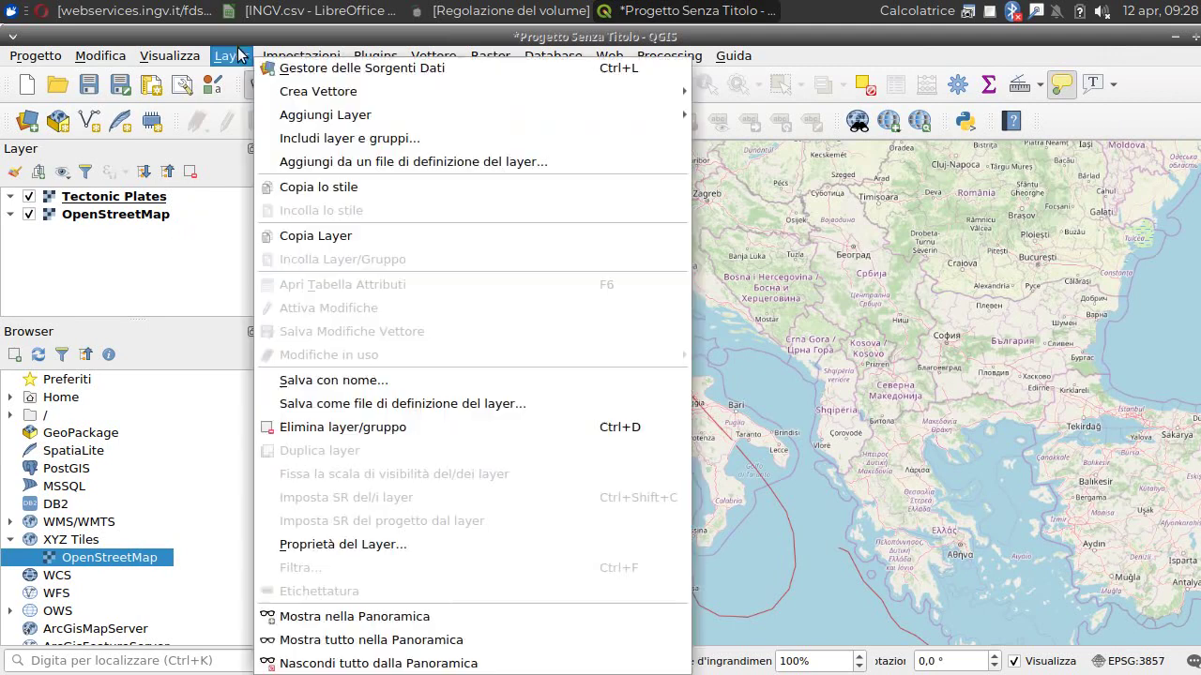
mouse_move(345, 118)
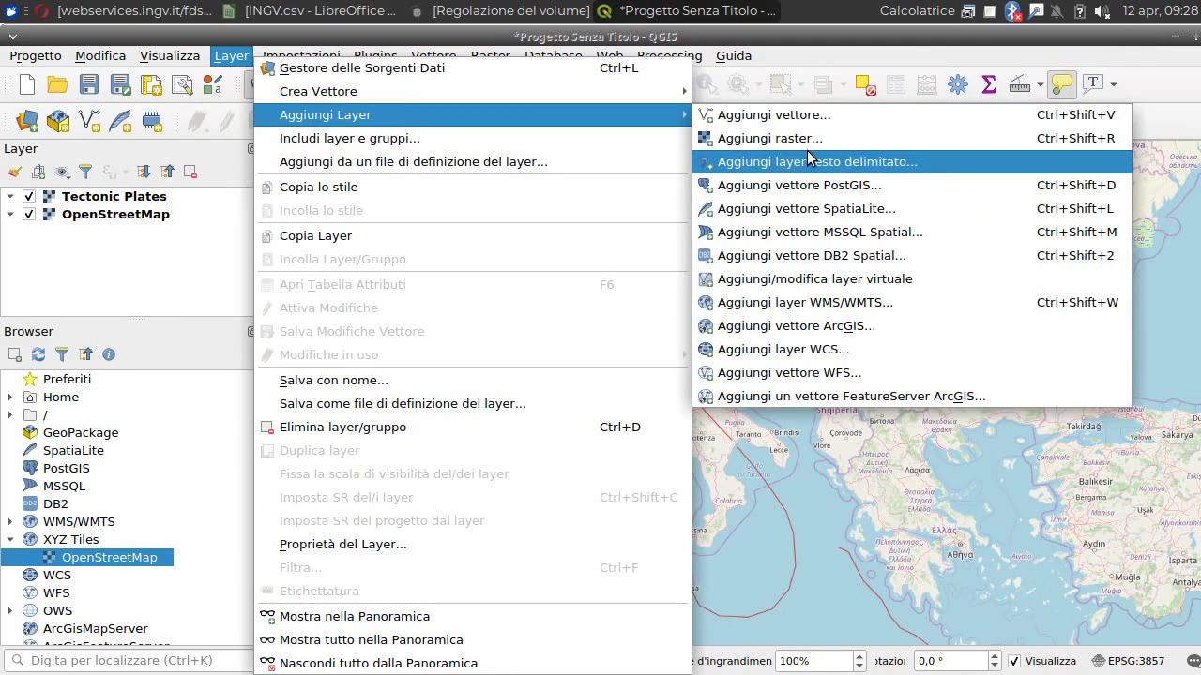
click(871, 169)
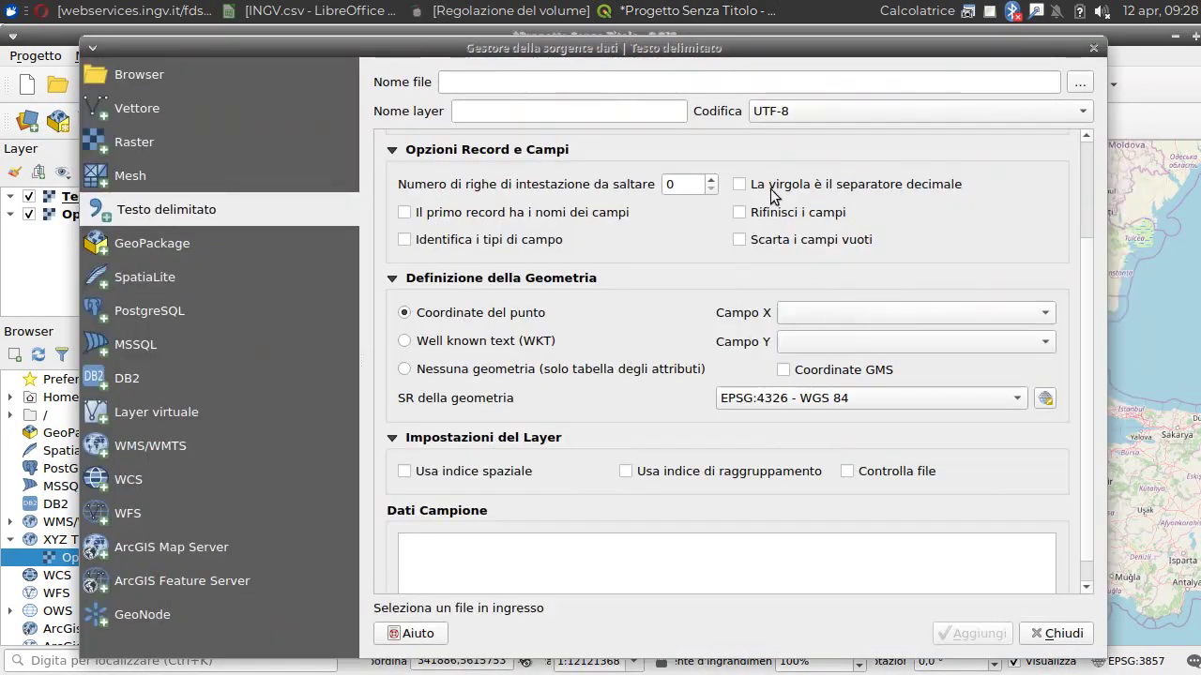
drag(930, 54, 901, 55)
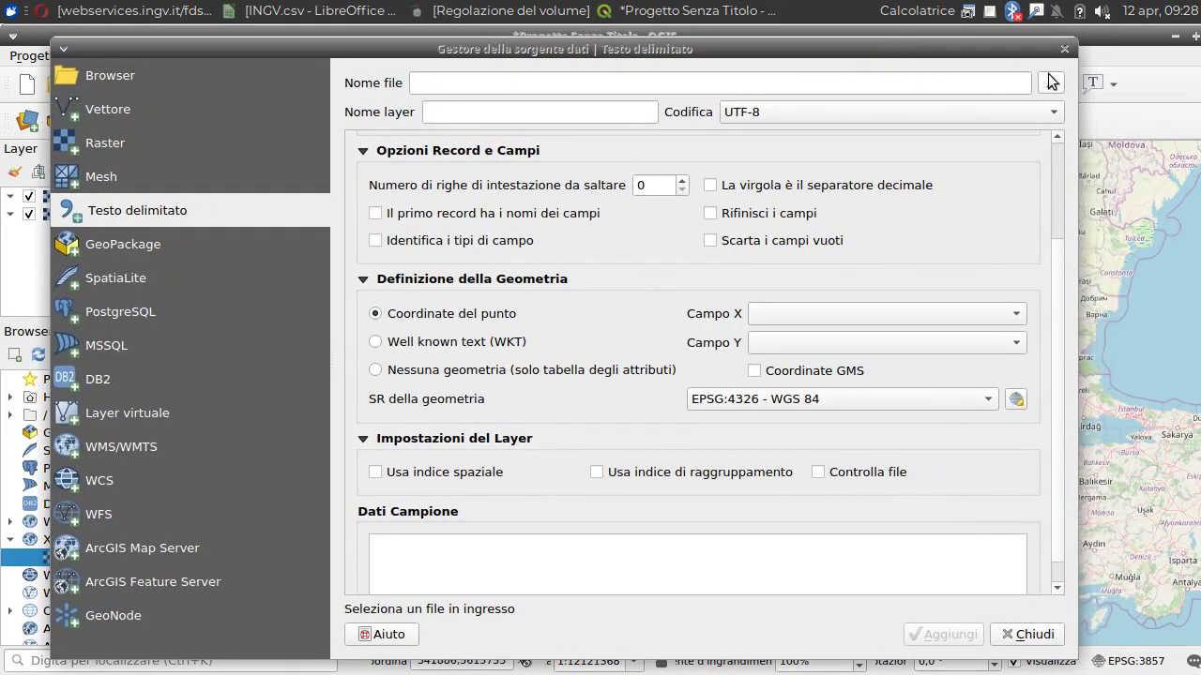
click(1051, 83)
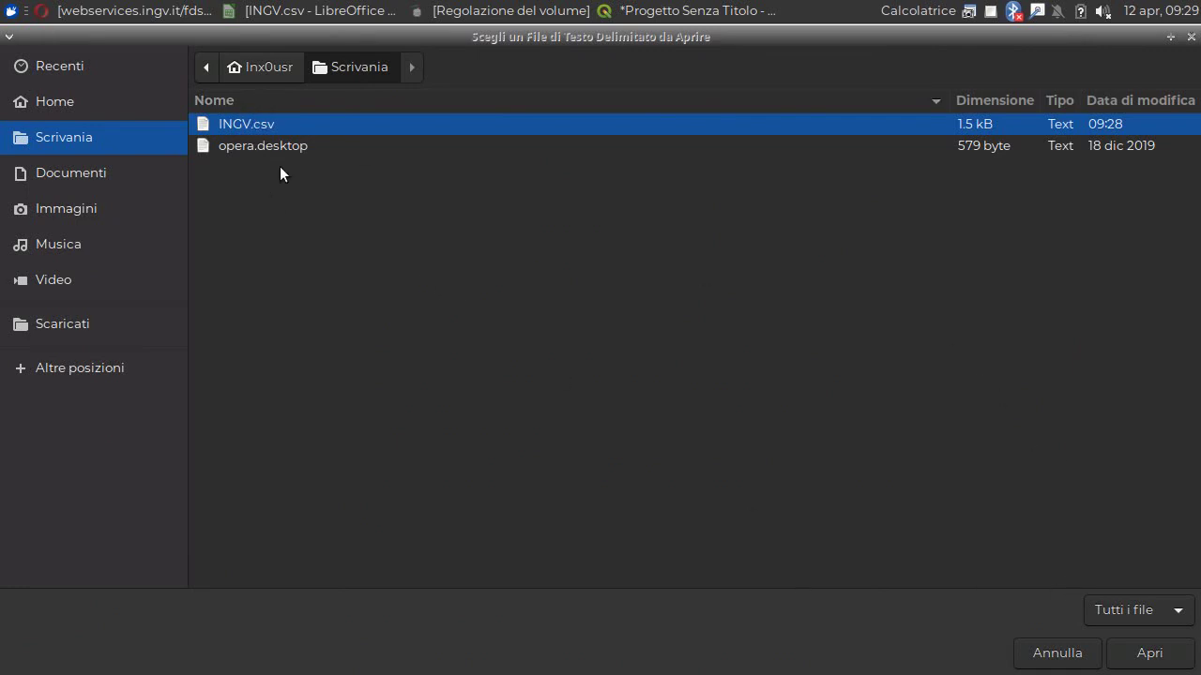
click(1153, 653)
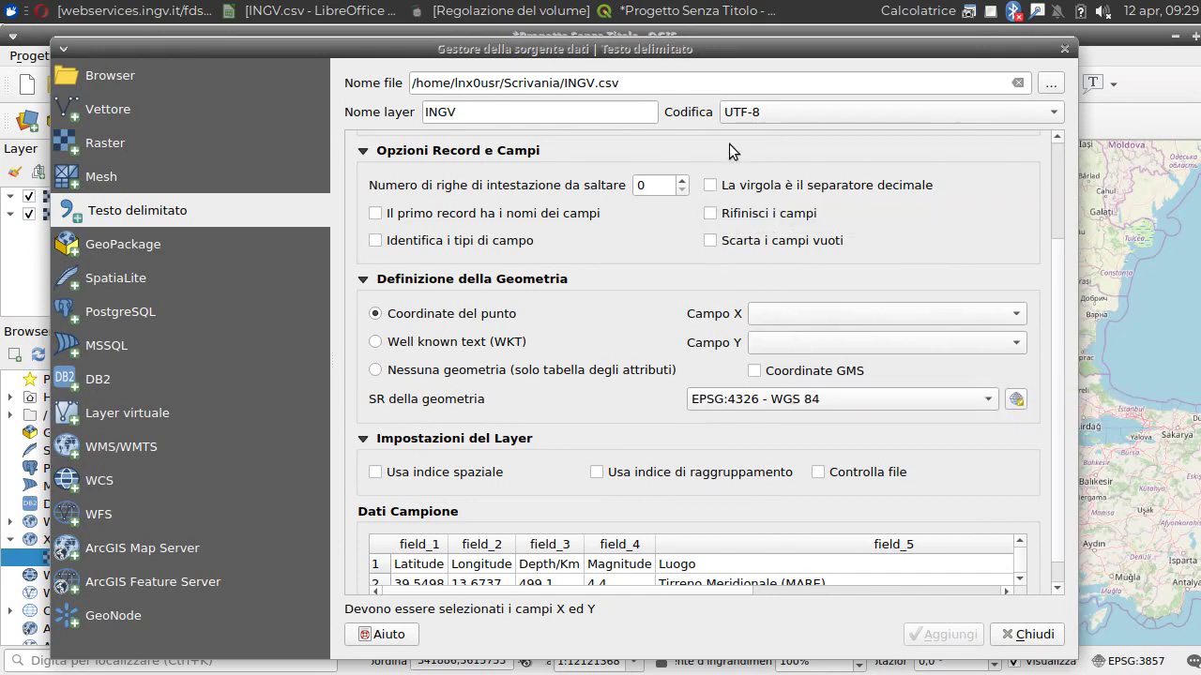
Step: Add the INGV layer with comma decimals, first-record field names, detected field types, Longitude as X, Latitude as Y and EPSG:4326
click(710, 186)
scroll(1059, 281, down, 1)
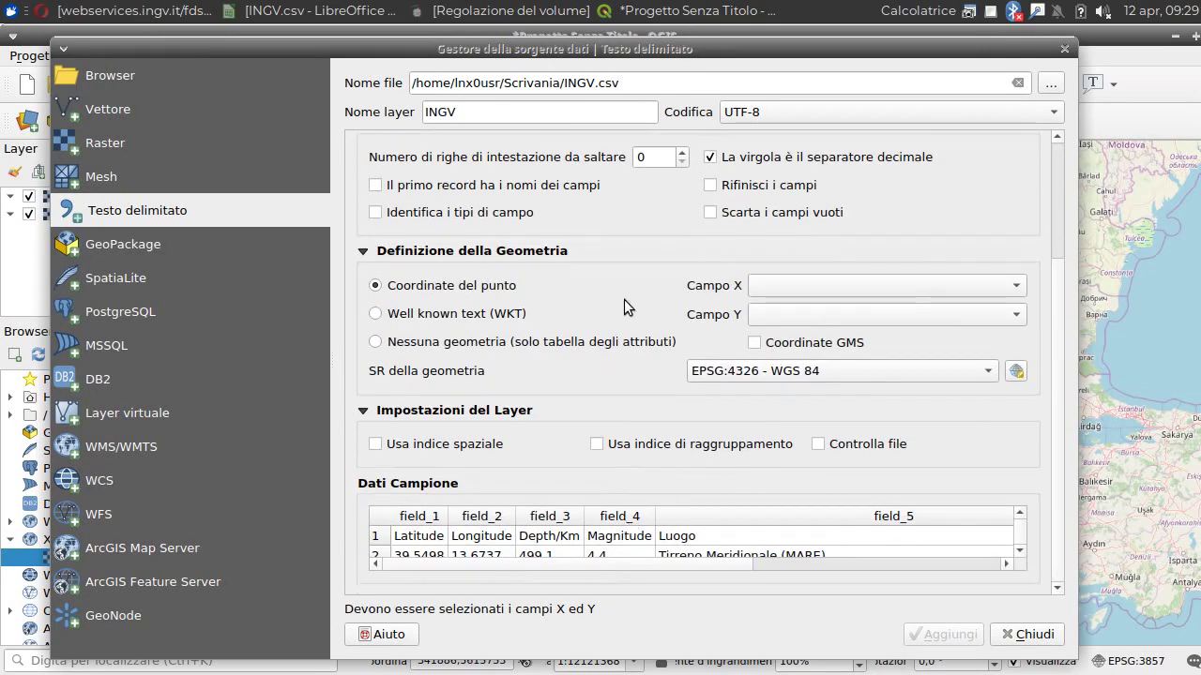
click(711, 158)
click(374, 186)
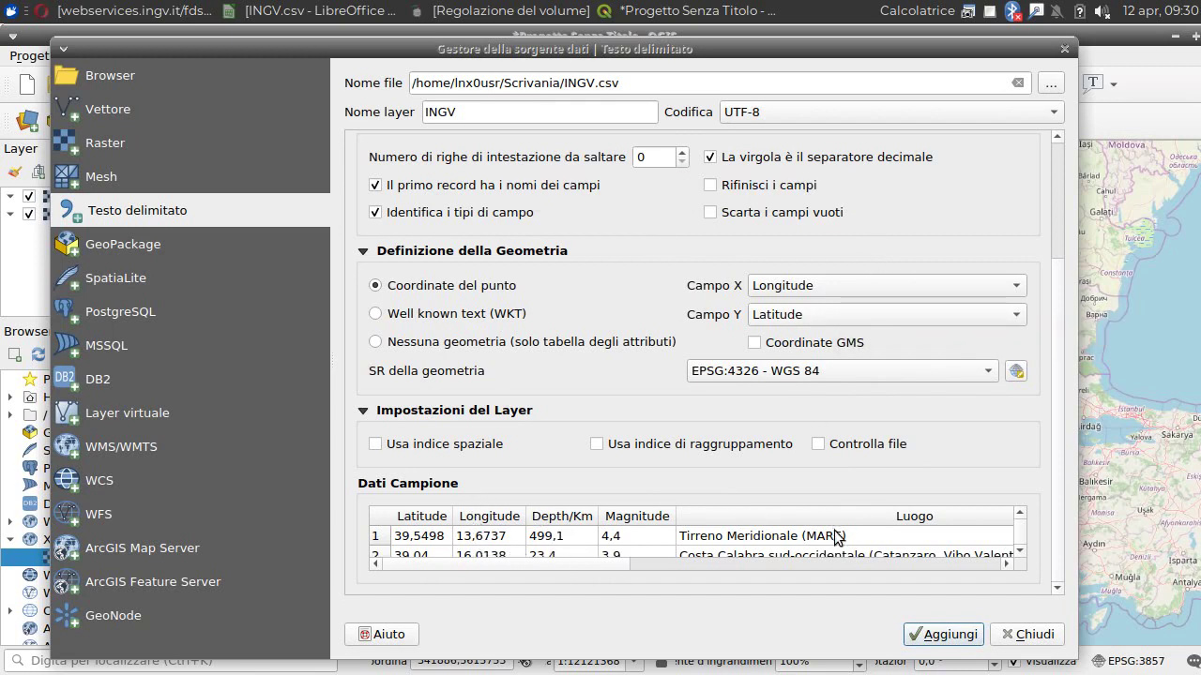
click(936, 635)
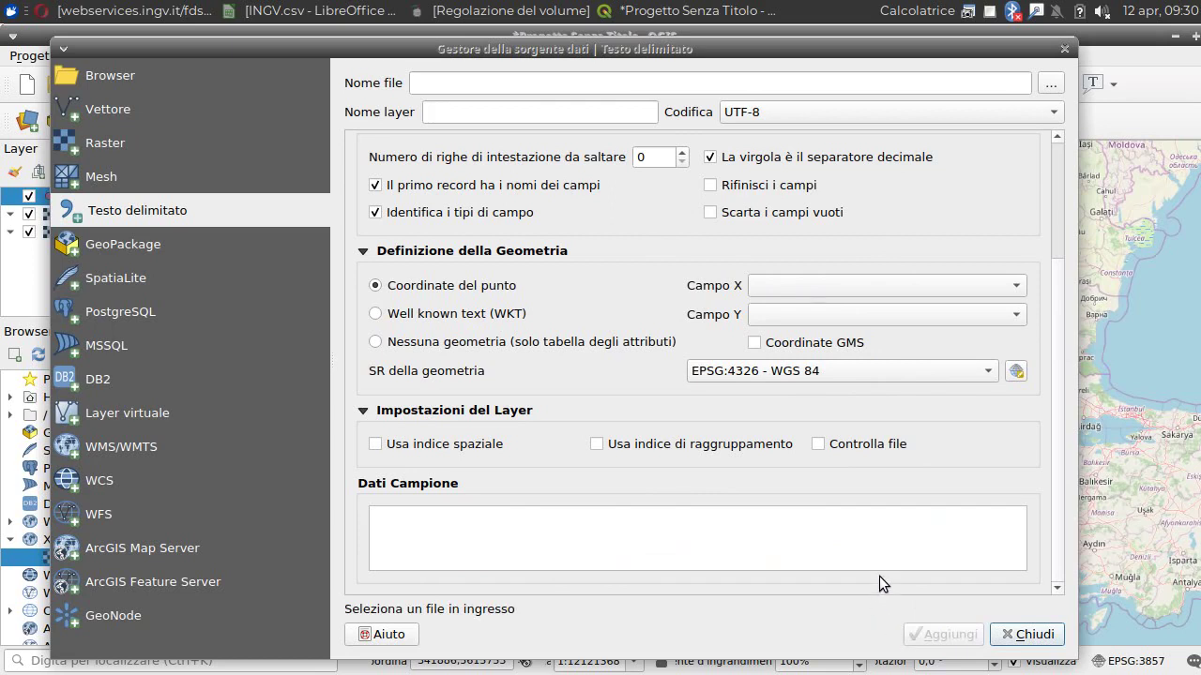
click(1032, 634)
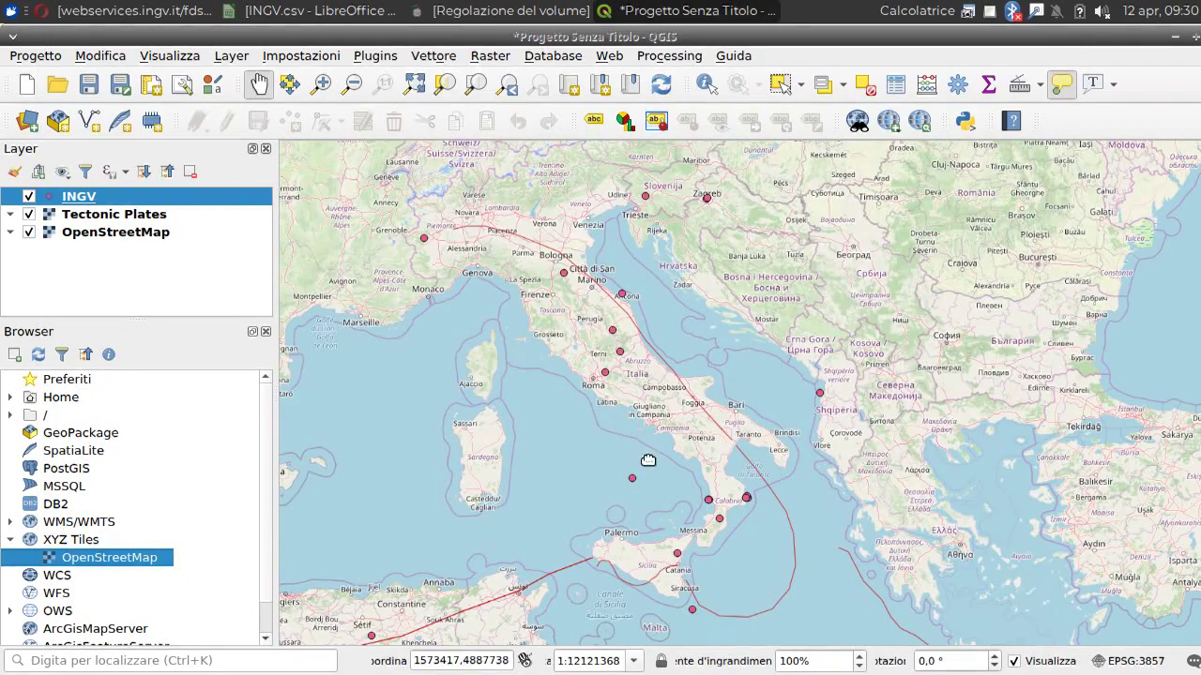
Step: Identify the INGV points on the Albanian coast and between Grenoble and Alessandria to examine their attributes
drag(609, 350, 563, 362)
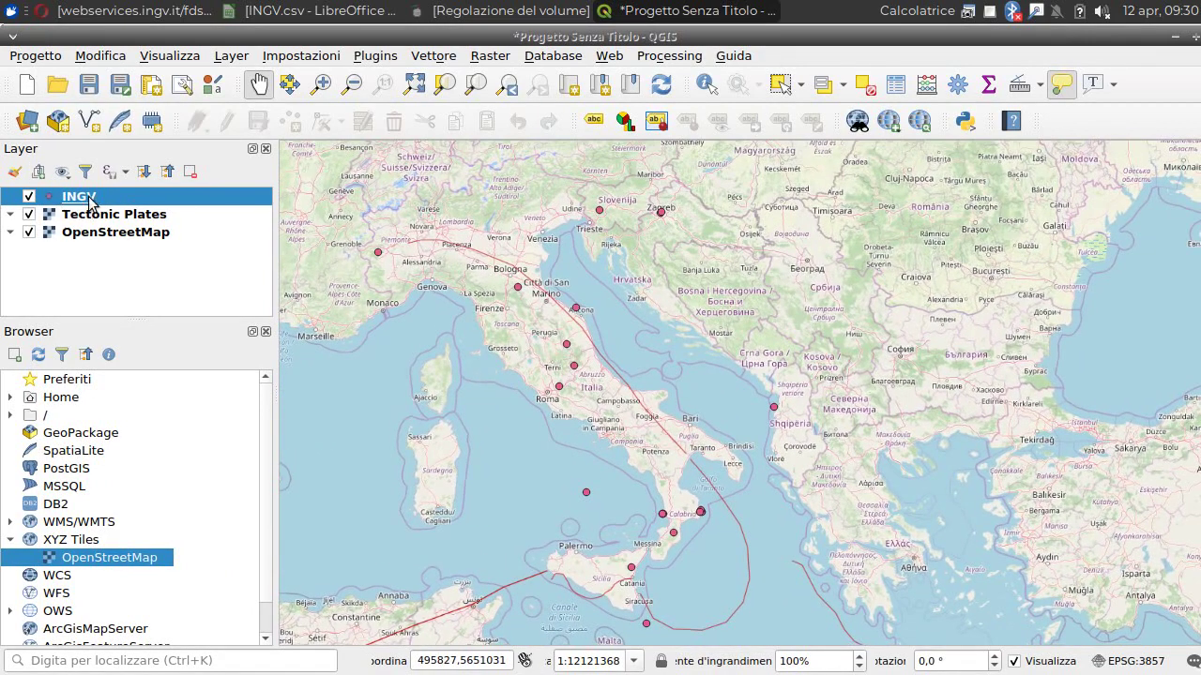
mouse_move(89, 201)
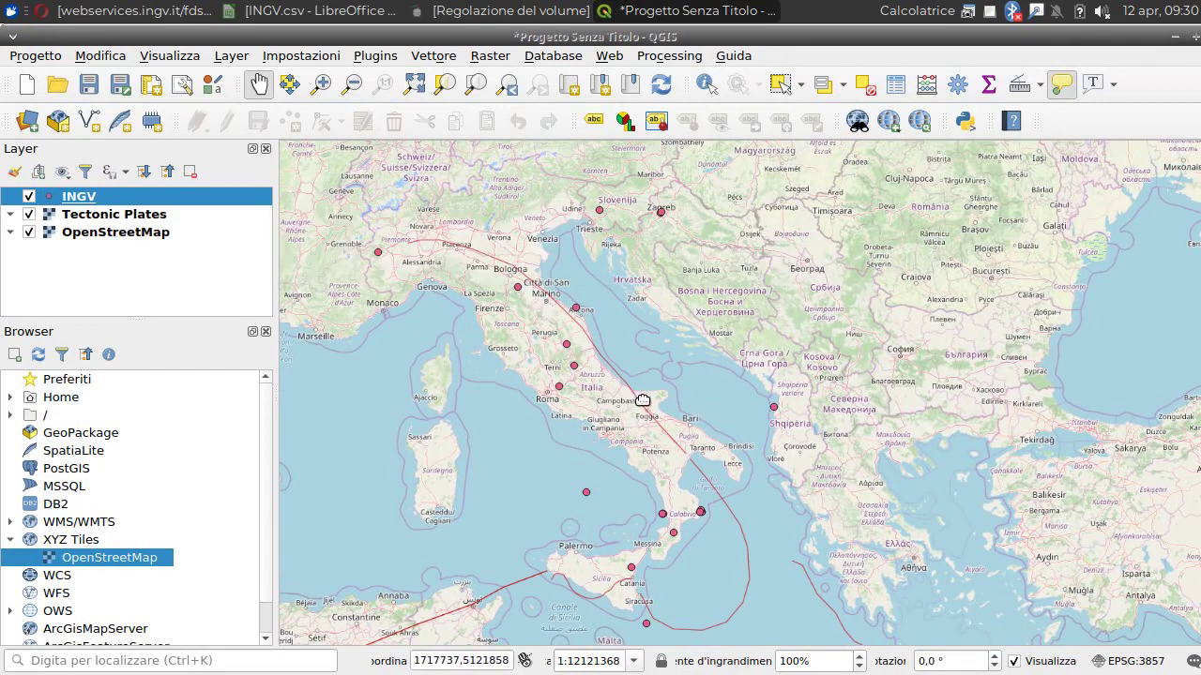
click(705, 84)
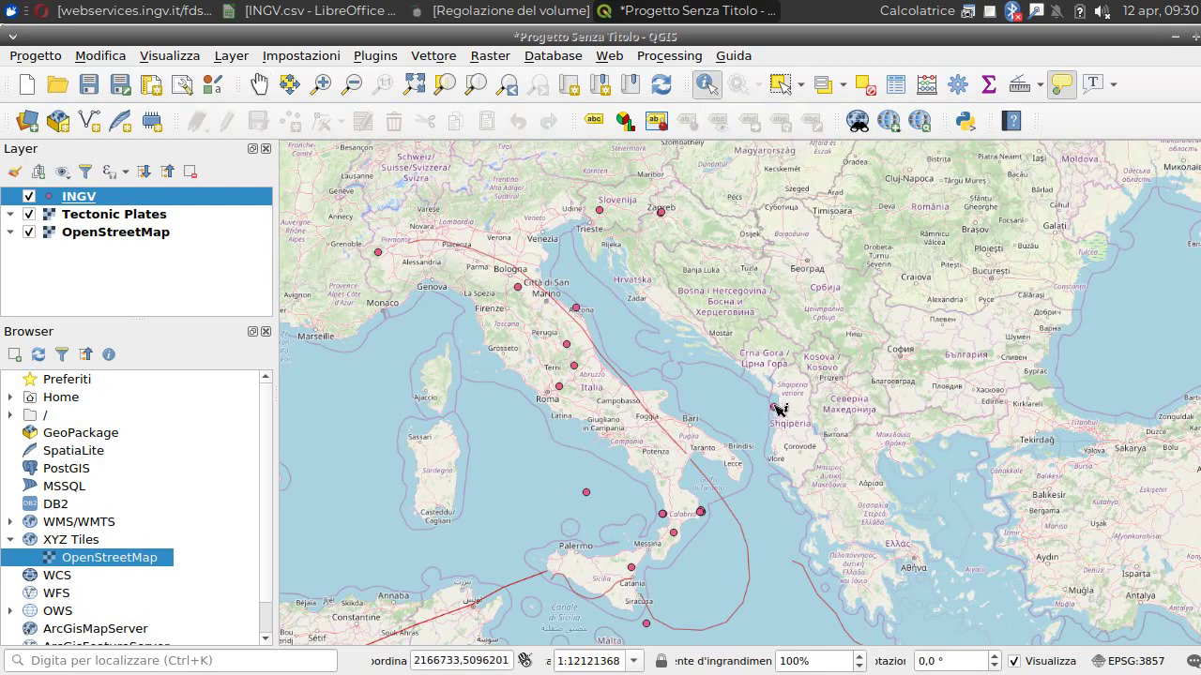
click(776, 408)
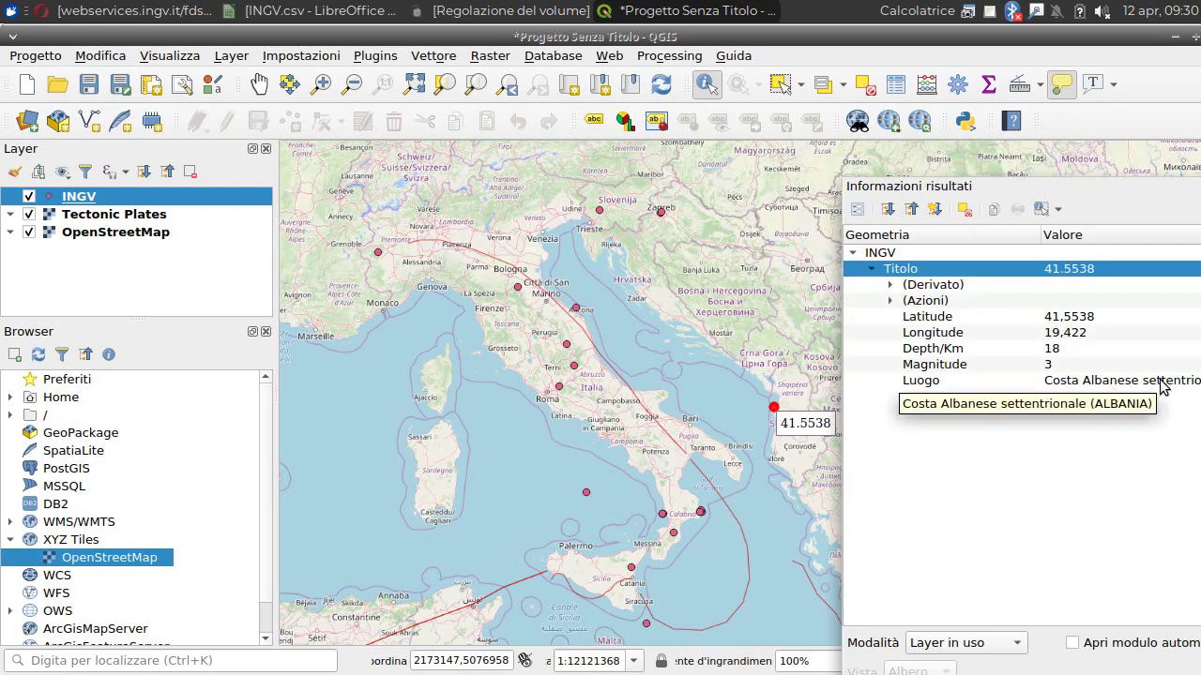
drag(1108, 186, 1014, 154)
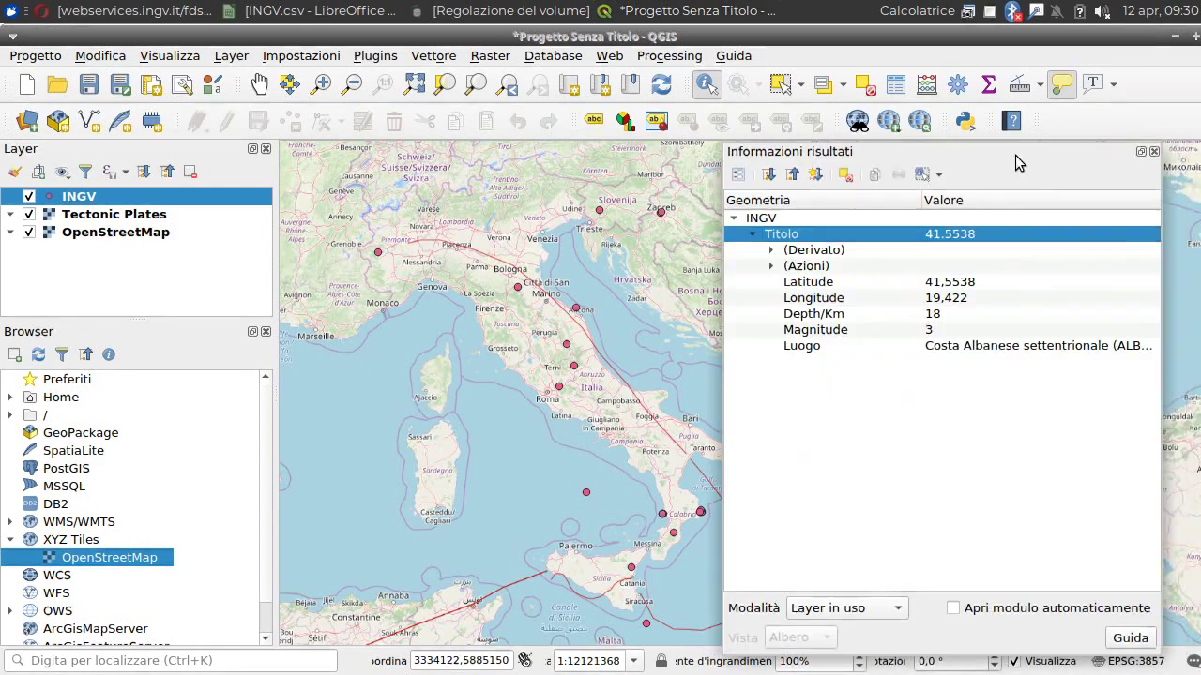
click(1154, 152)
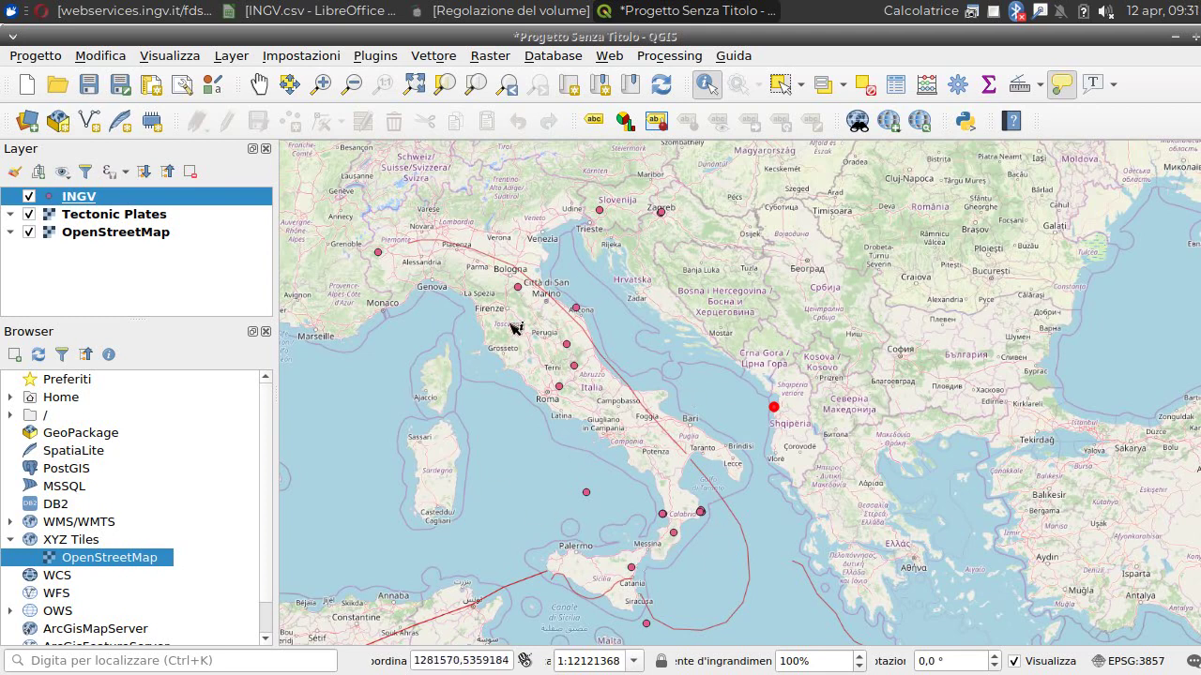
click(378, 253)
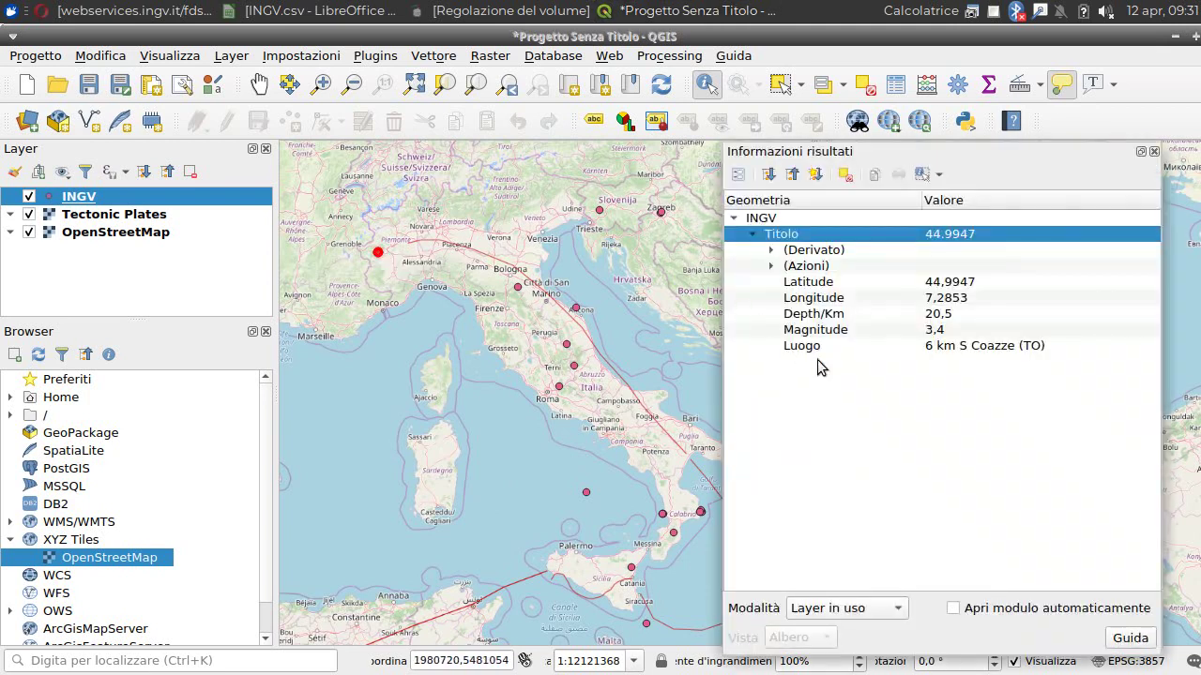
click(1154, 152)
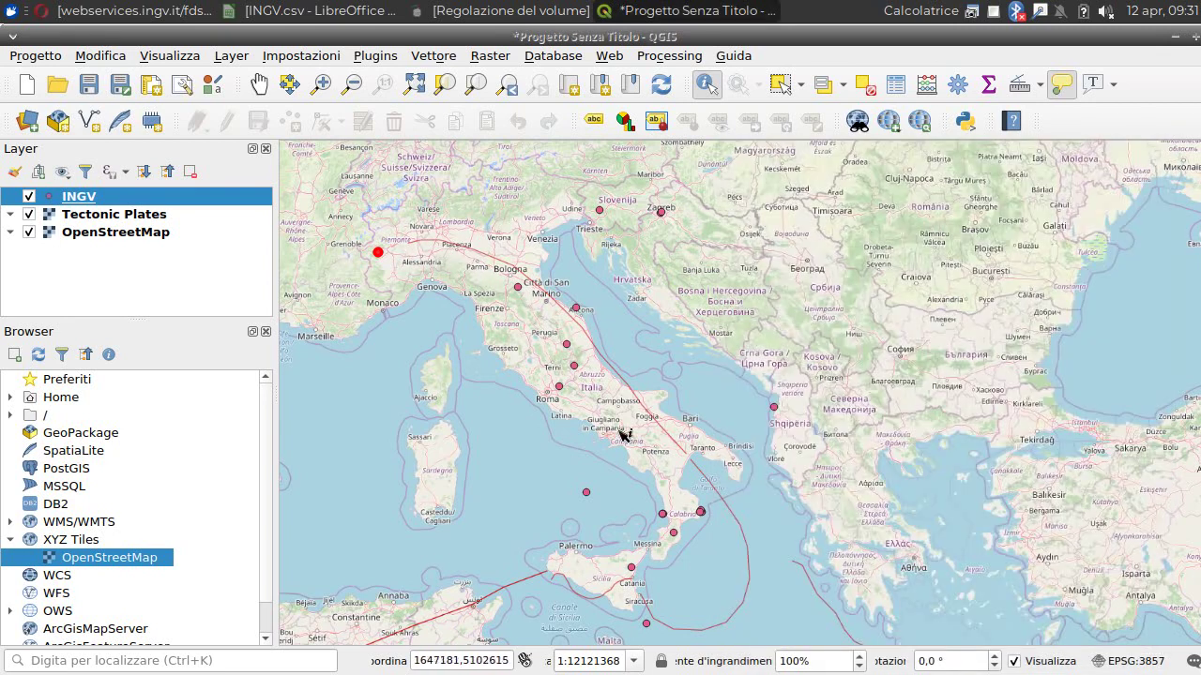
Step: Examine how the INGV points lie relative to the tectonic plate boundaries across Italy, Algeria and the Balkans
click(259, 85)
drag(366, 335, 456, 271)
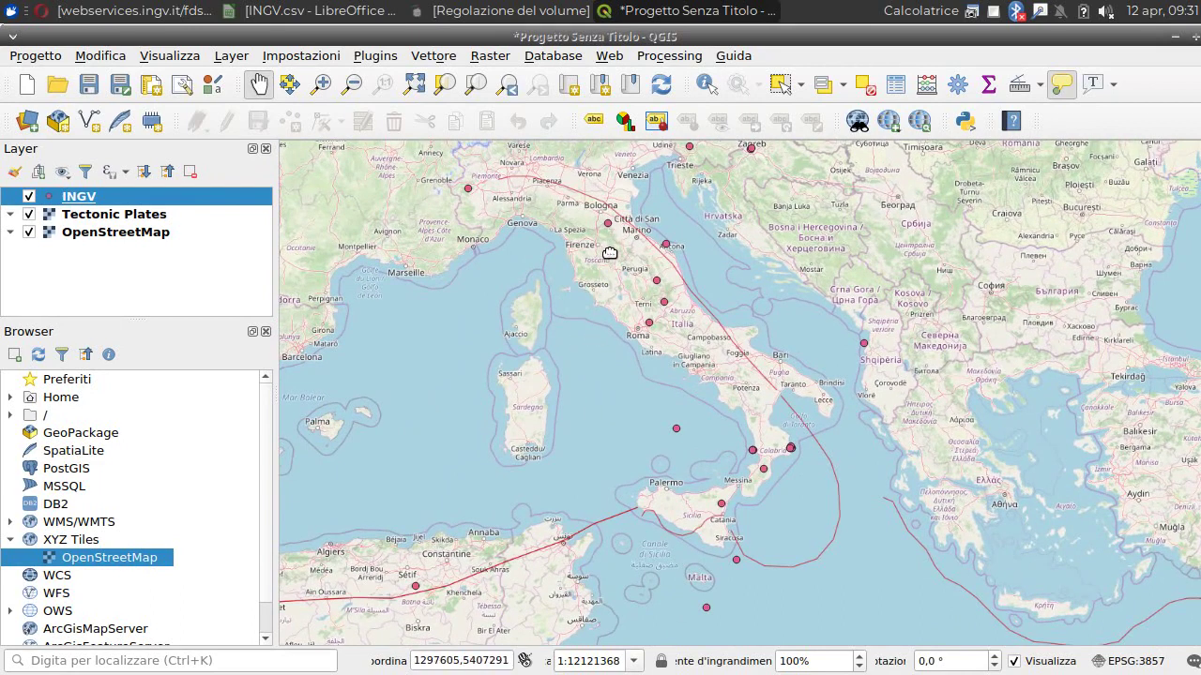
drag(610, 253, 614, 284)
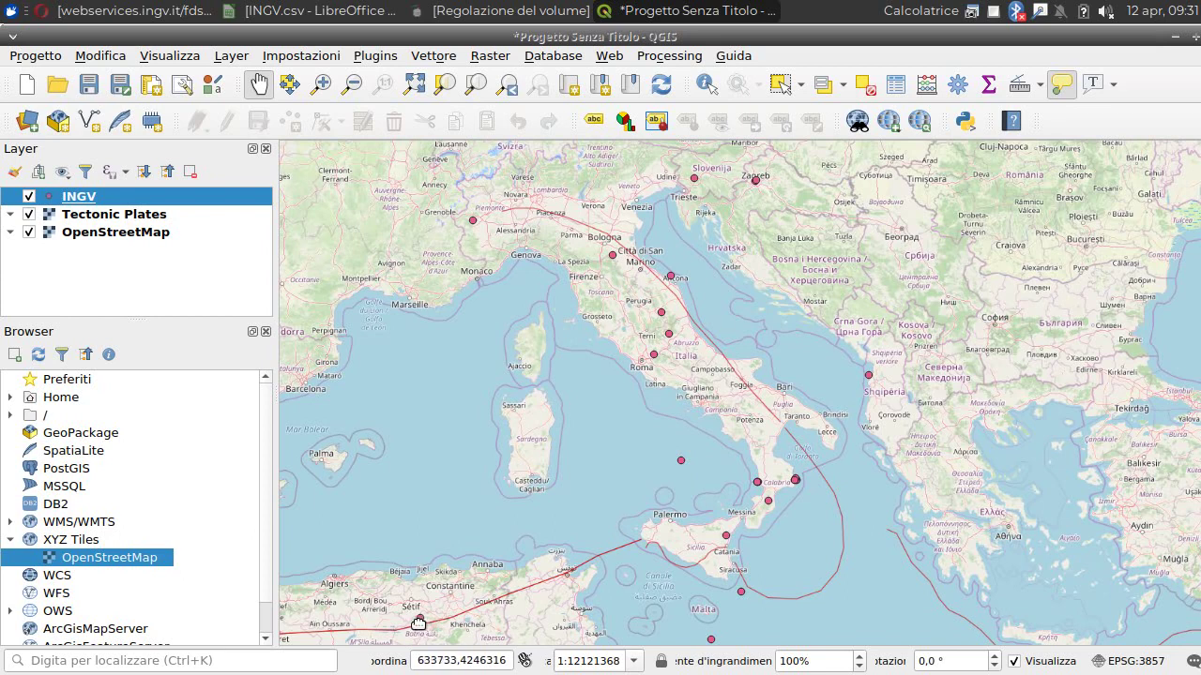
drag(852, 468, 764, 408)
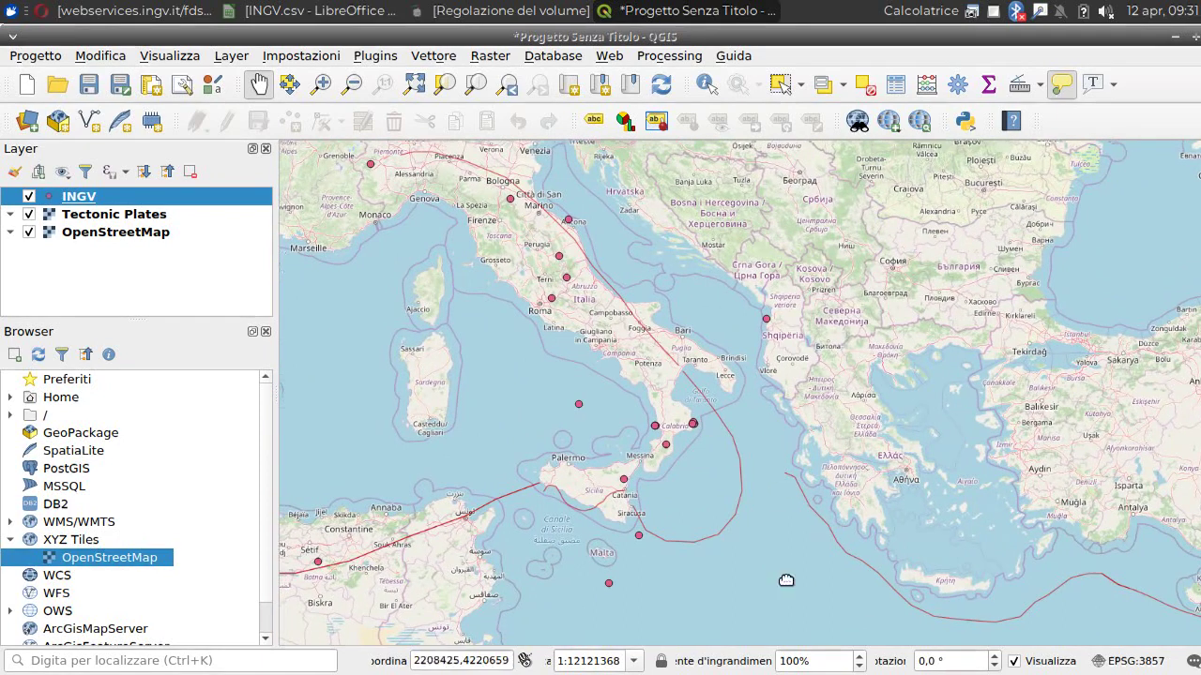
drag(747, 564, 834, 593)
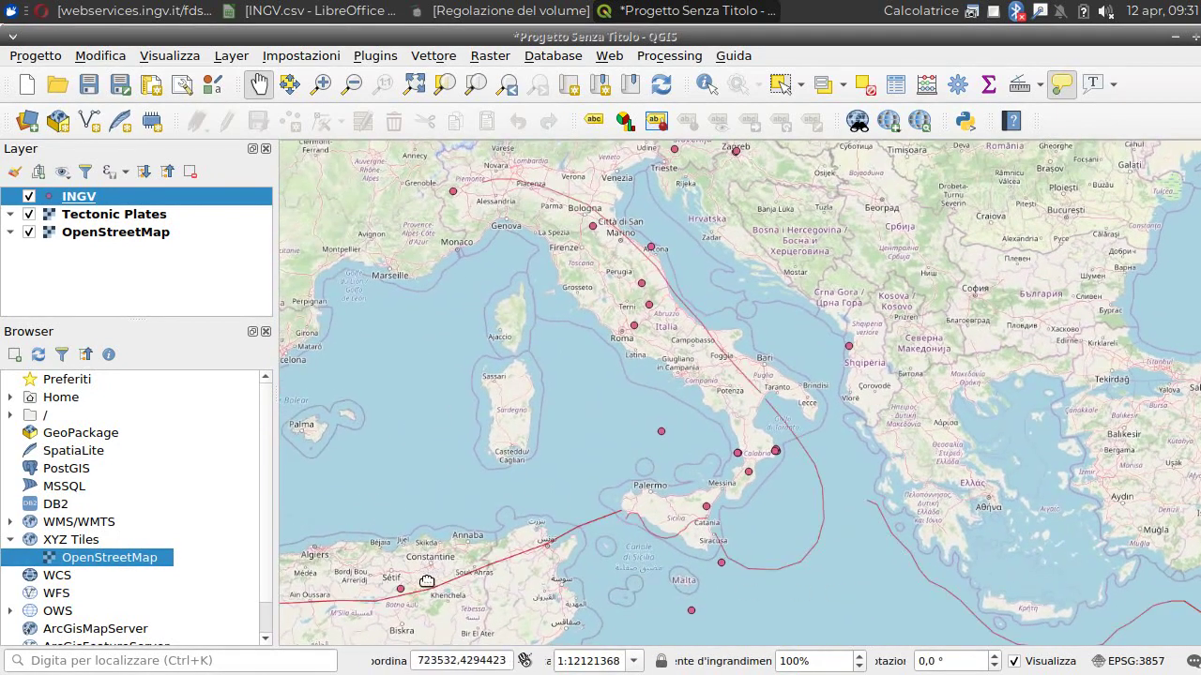
drag(412, 446, 413, 518)
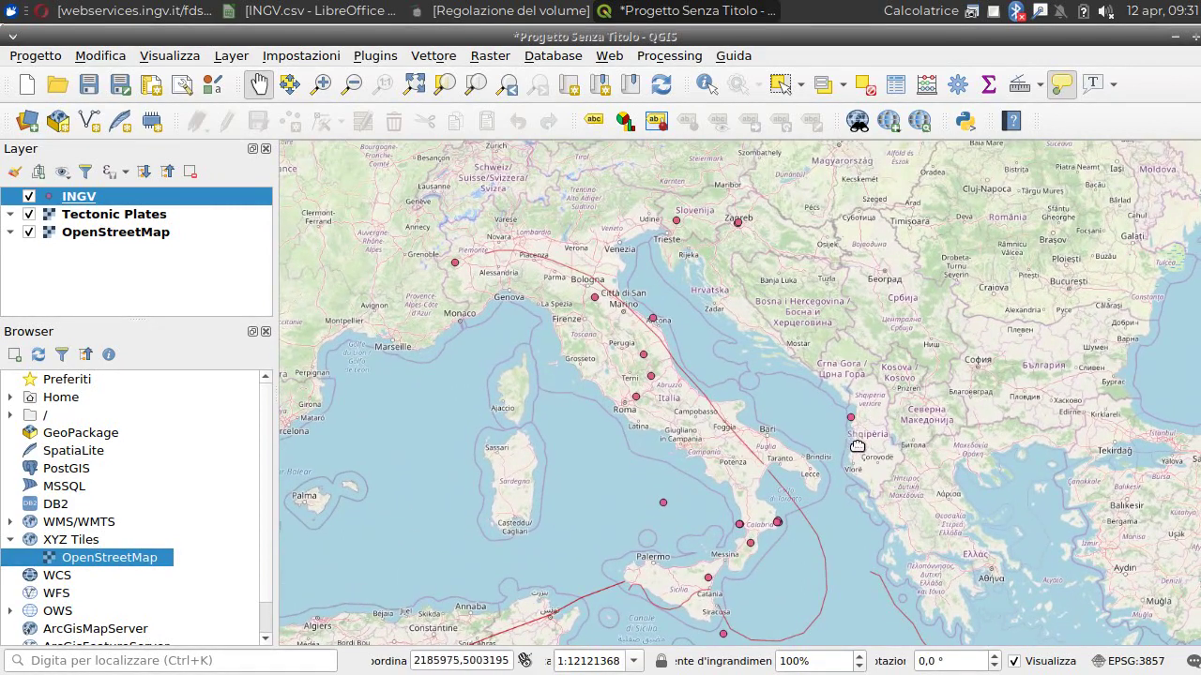
drag(757, 400, 779, 367)
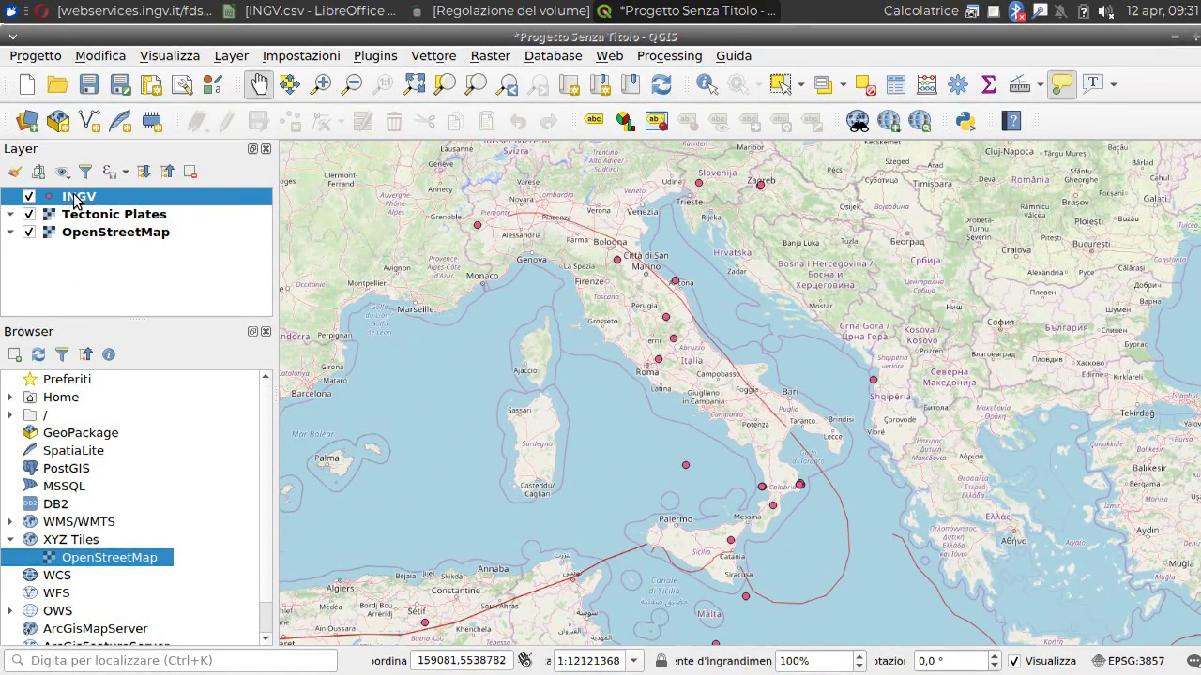
Step: In the INGV layer's properties, set the diagram type to Grafico a torta and assign the Magnitude attribute to it
right_click(75, 196)
click(455, 563)
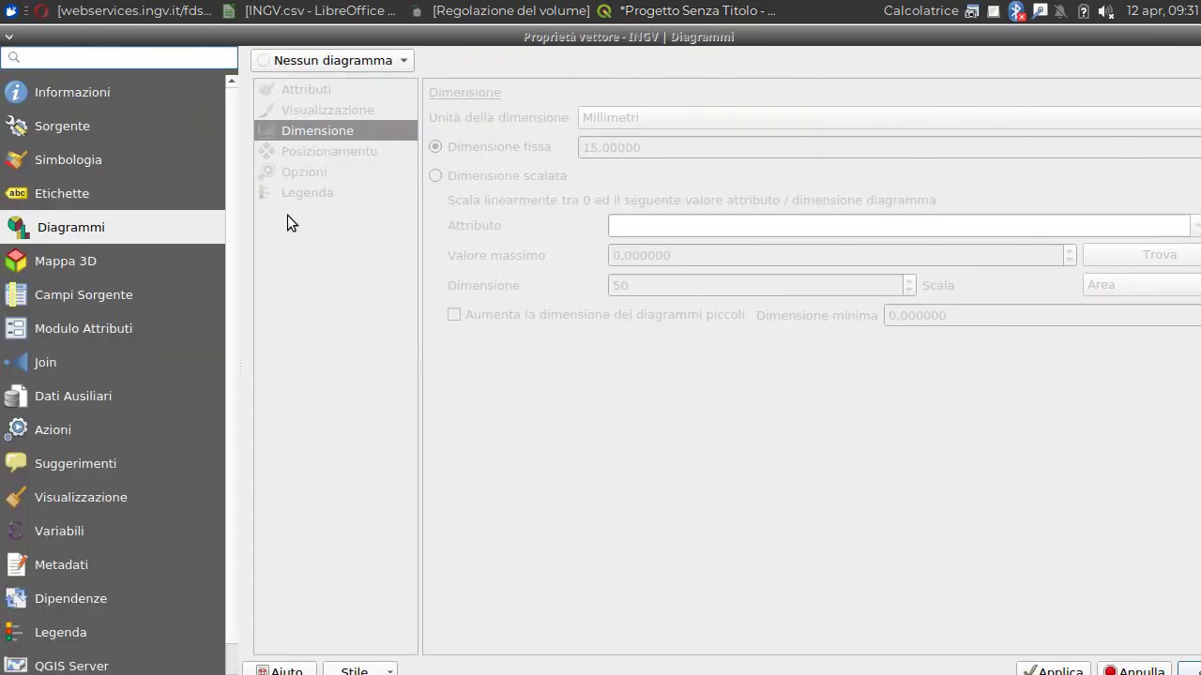
click(60, 95)
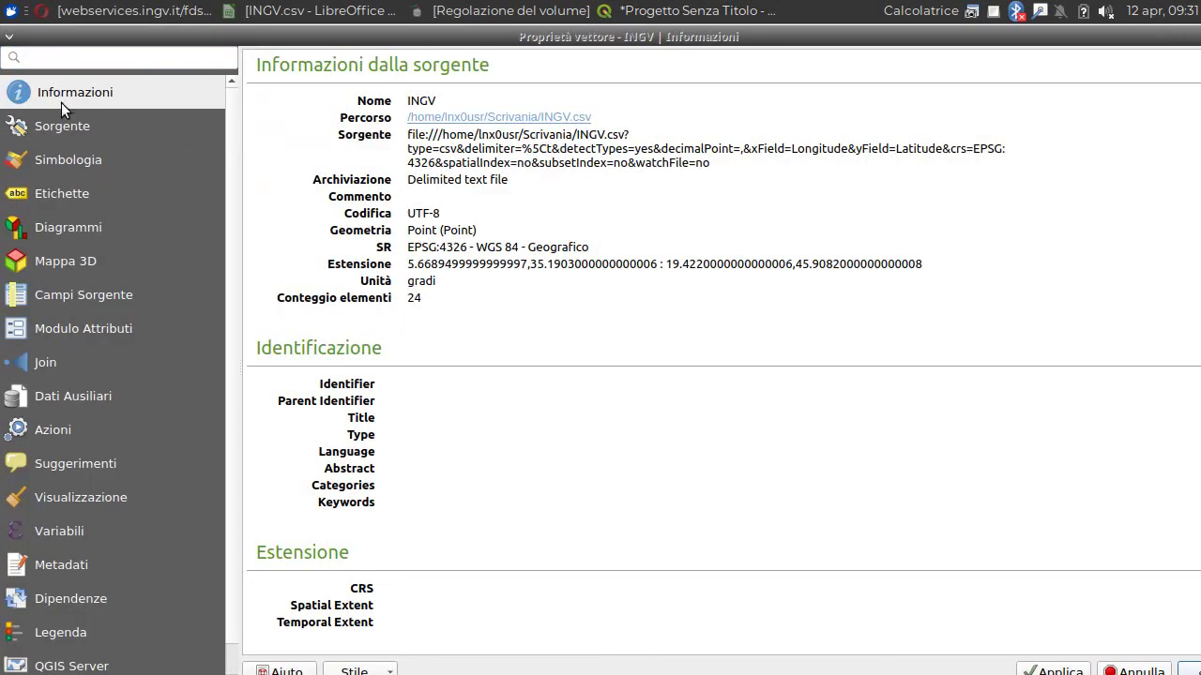
click(67, 229)
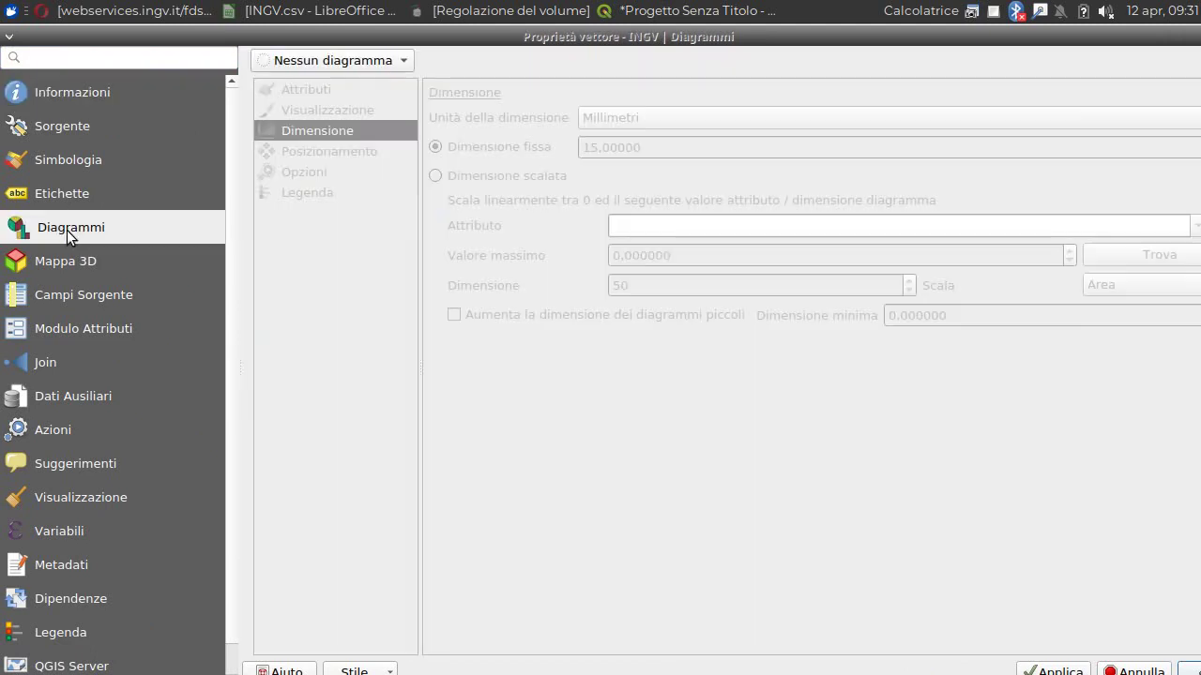
click(377, 53)
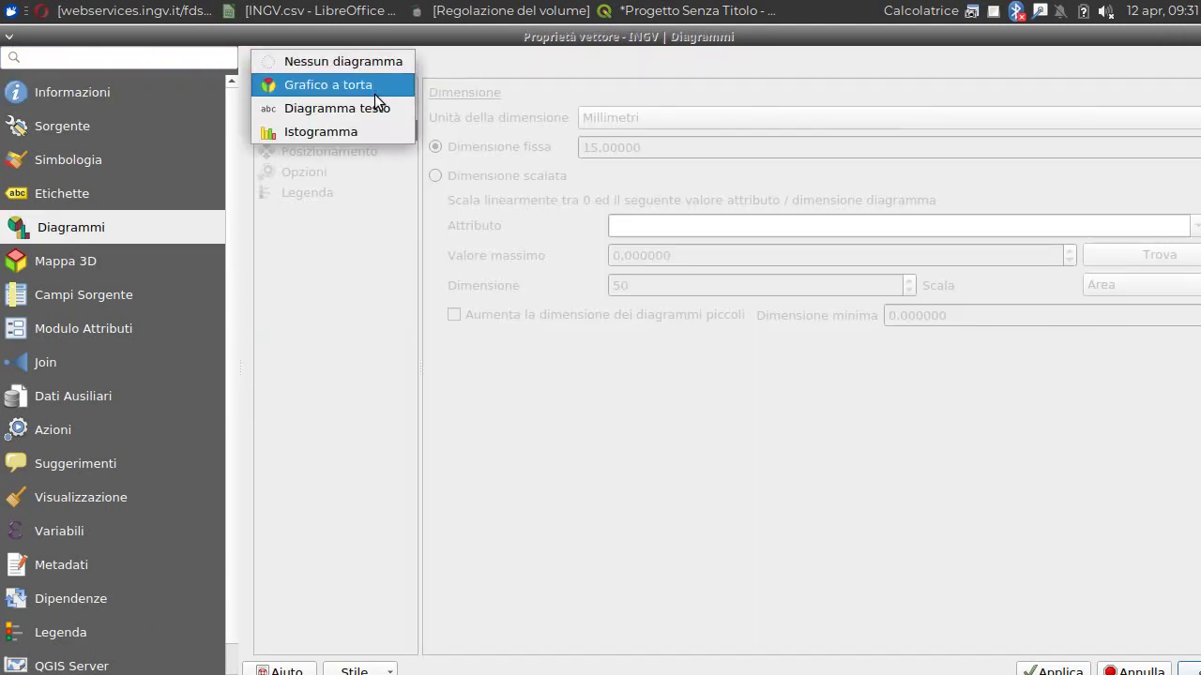
click(374, 94)
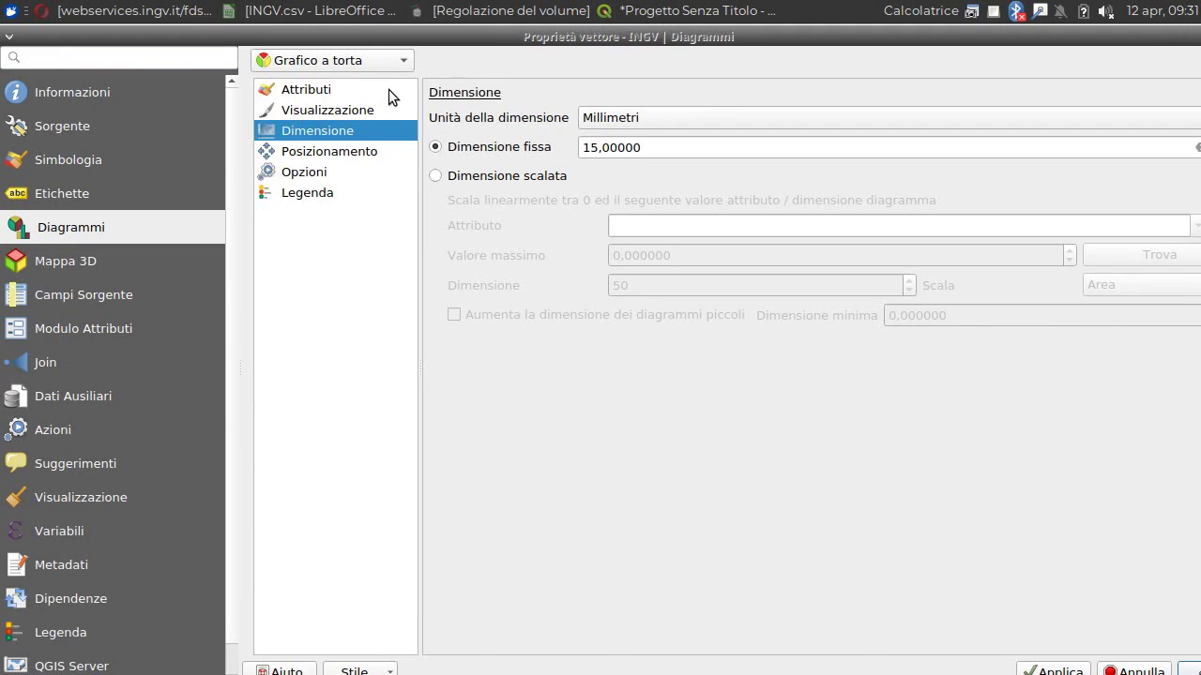
click(316, 90)
click(316, 112)
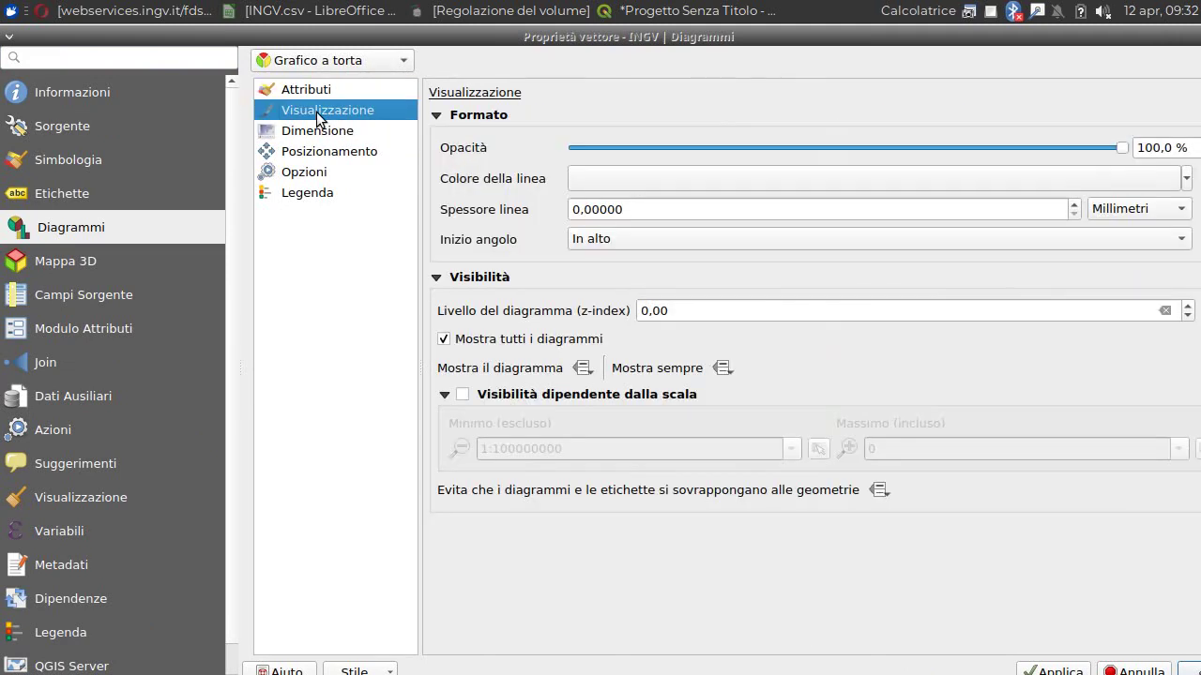
click(317, 89)
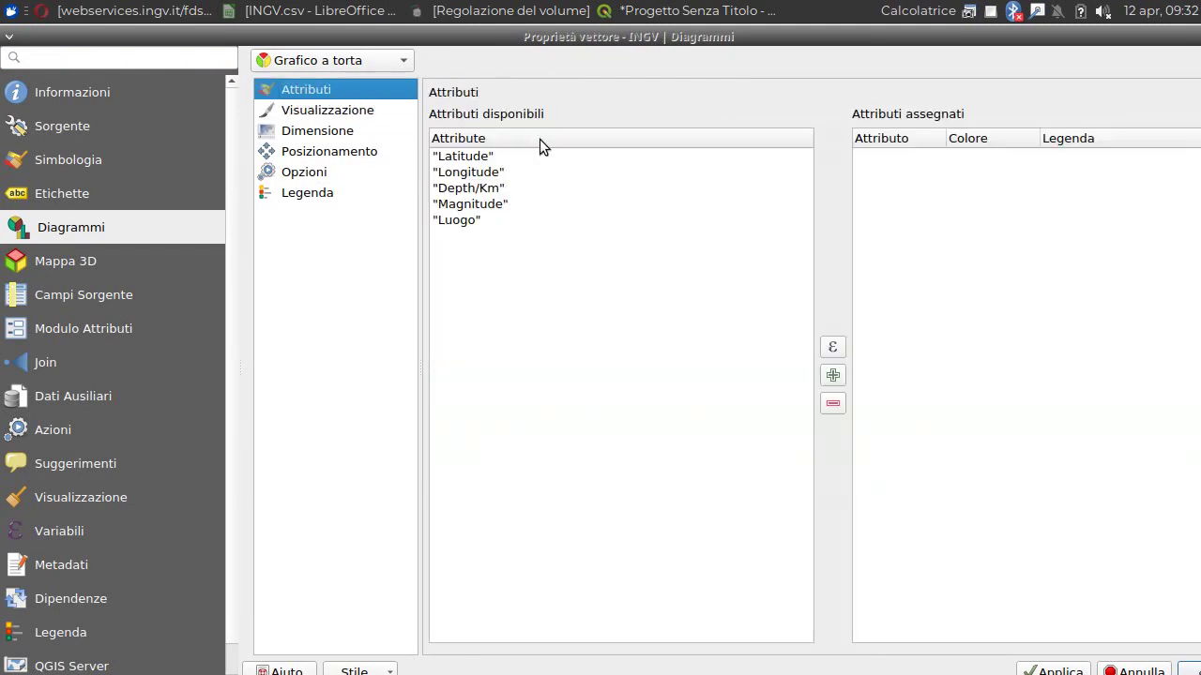
double_click(479, 204)
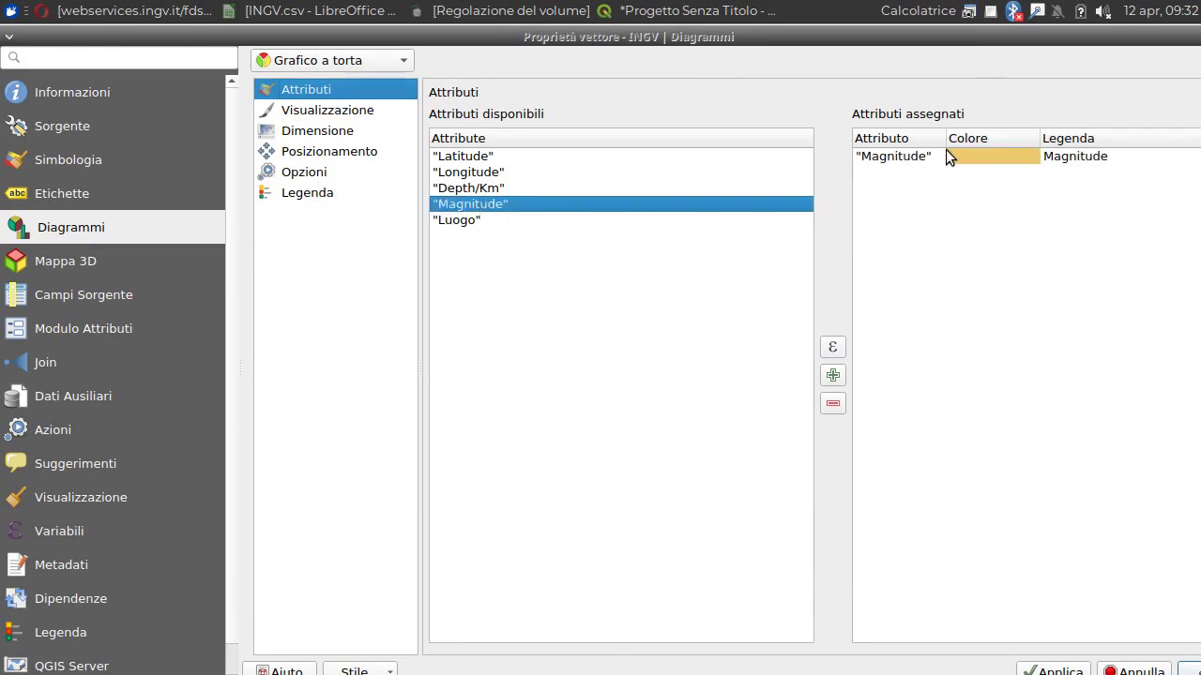
Step: Set the pie diagrams' placement to Over point
click(349, 109)
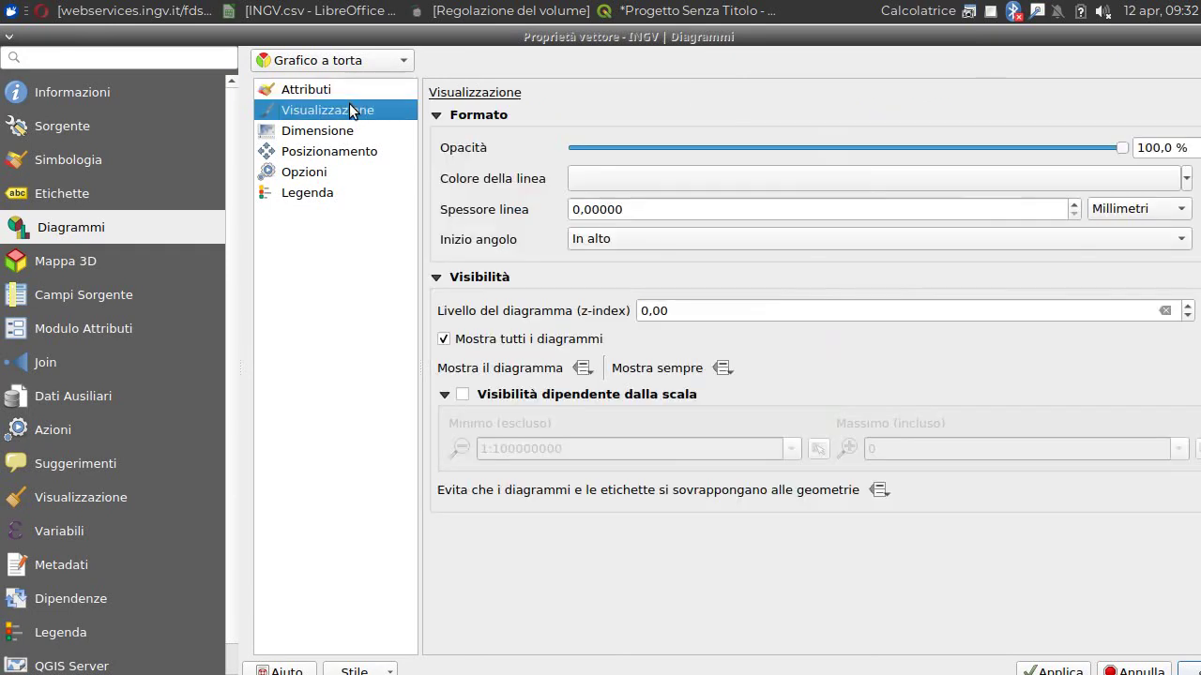
click(327, 152)
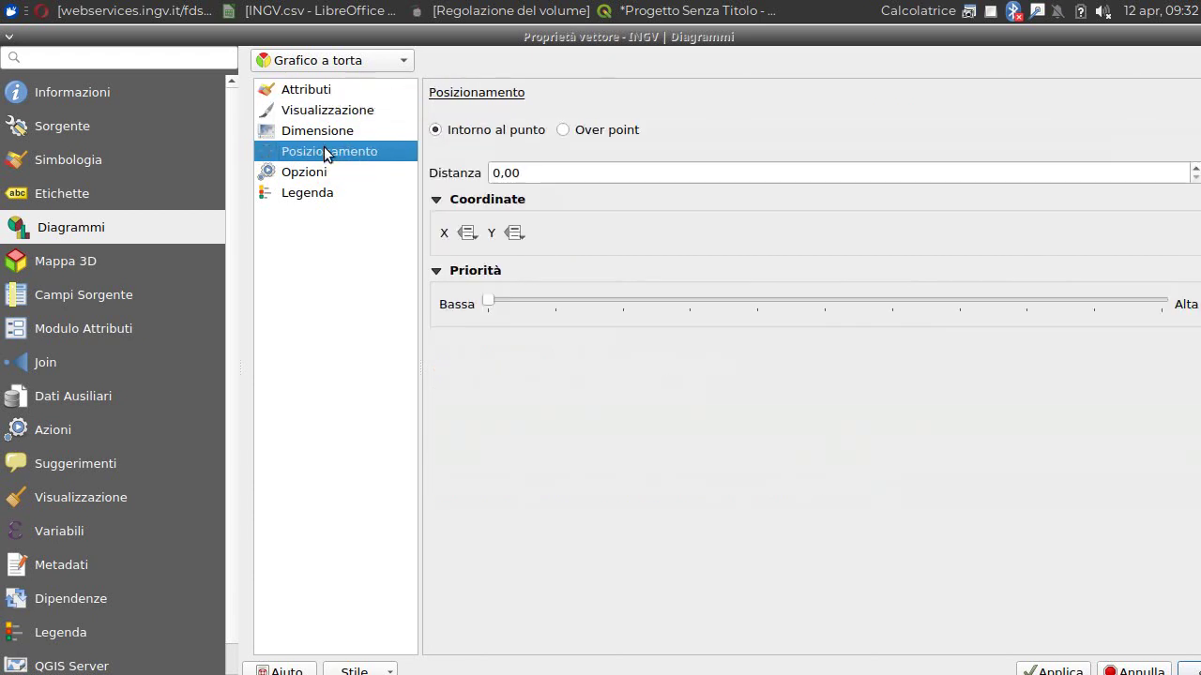
click(564, 135)
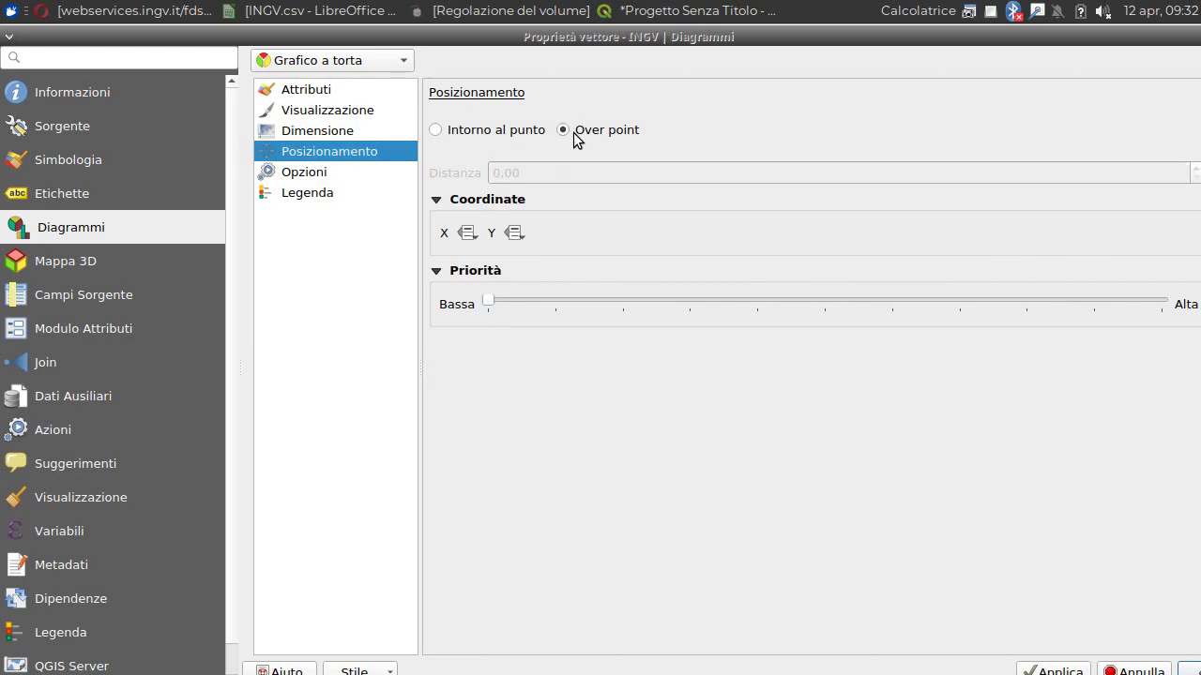
Step: Scale the diagram size by the Magnitude attribute, fetch the maximum value from the data and apply it
click(319, 131)
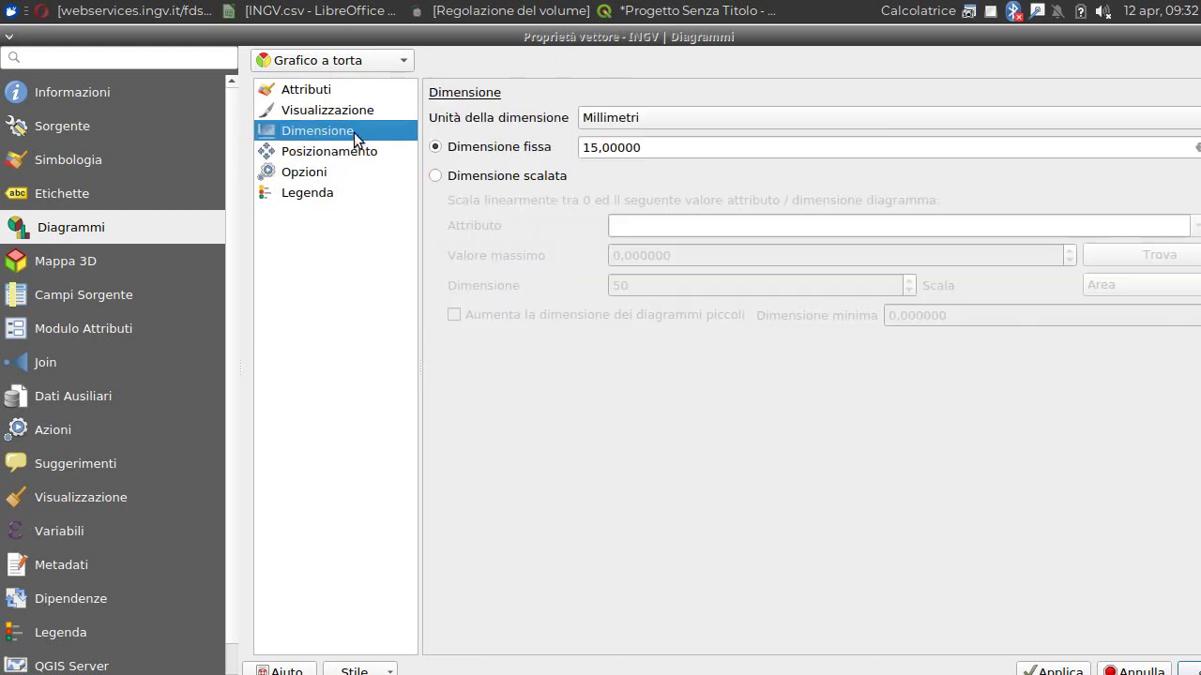
click(437, 178)
drag(545, 39, 526, 39)
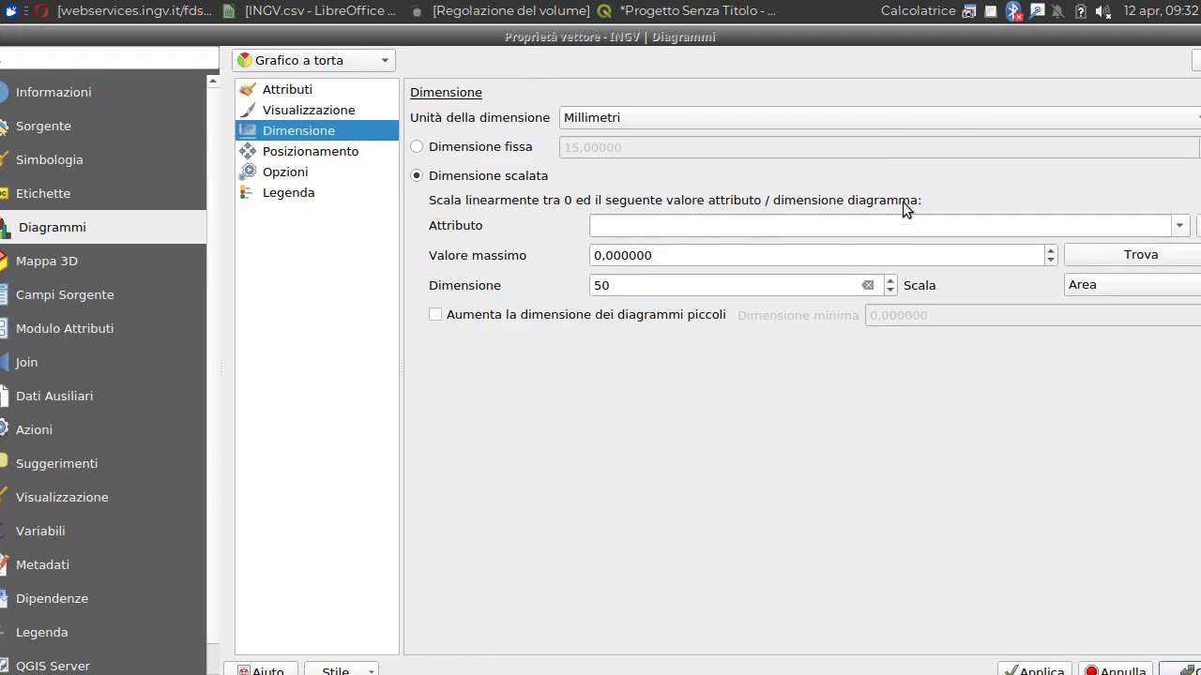
drag(1082, 46, 995, 35)
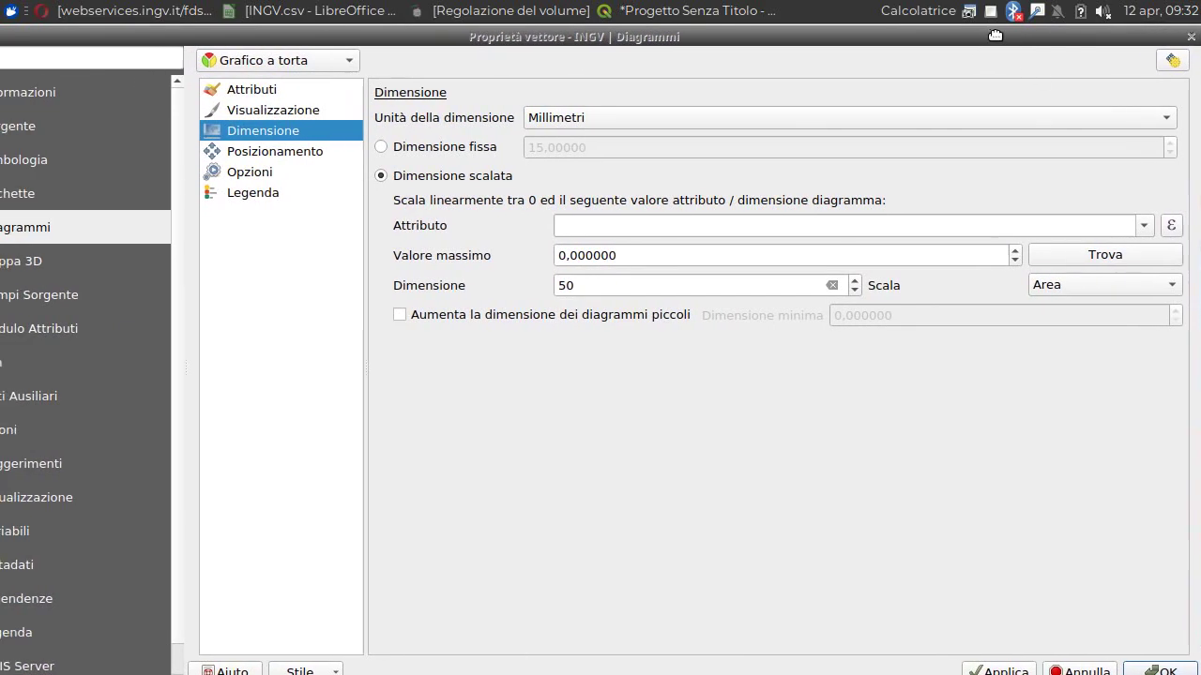
click(1143, 226)
click(974, 311)
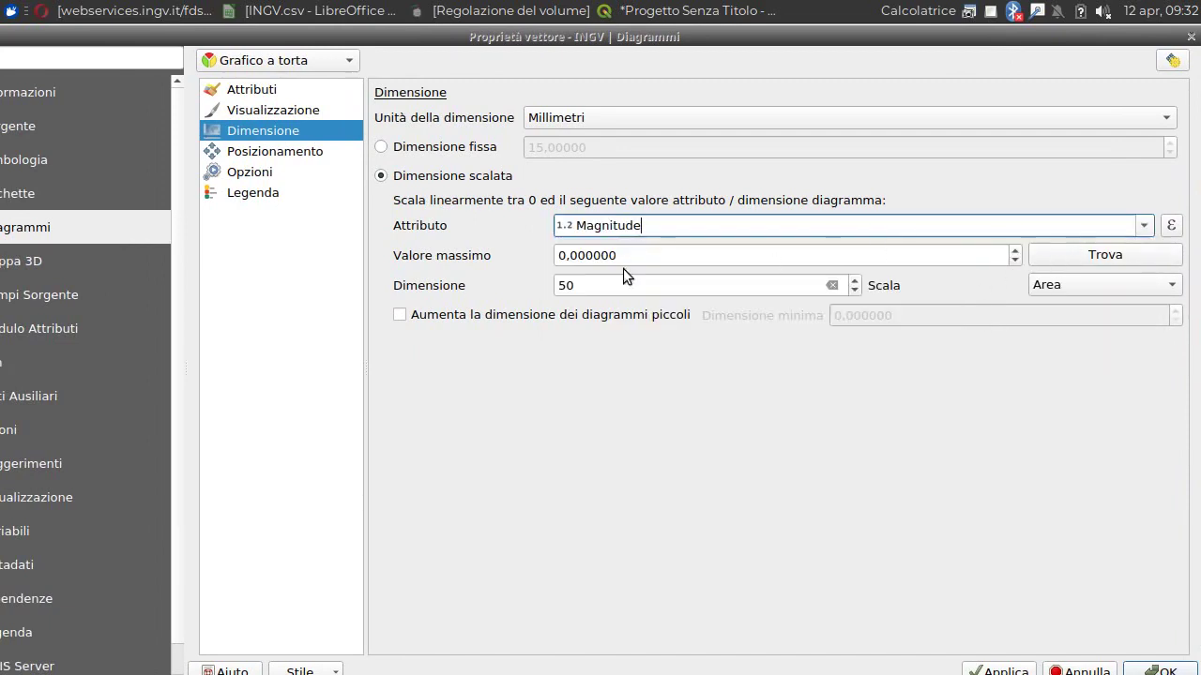
click(1077, 254)
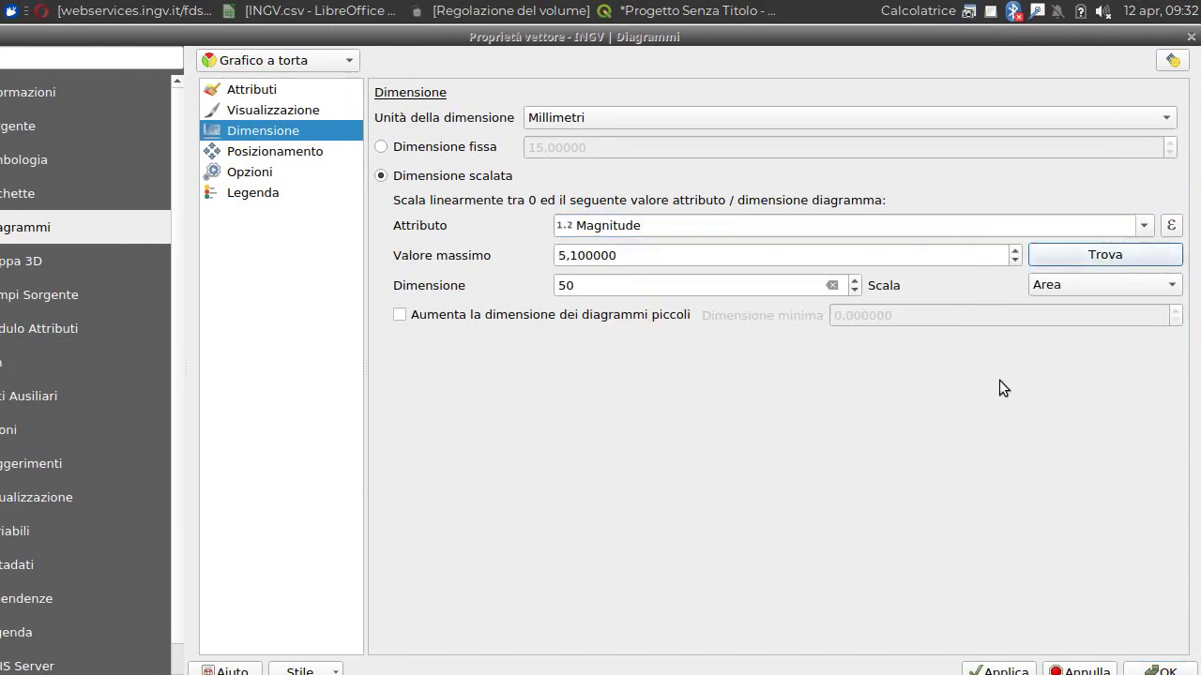
click(1015, 668)
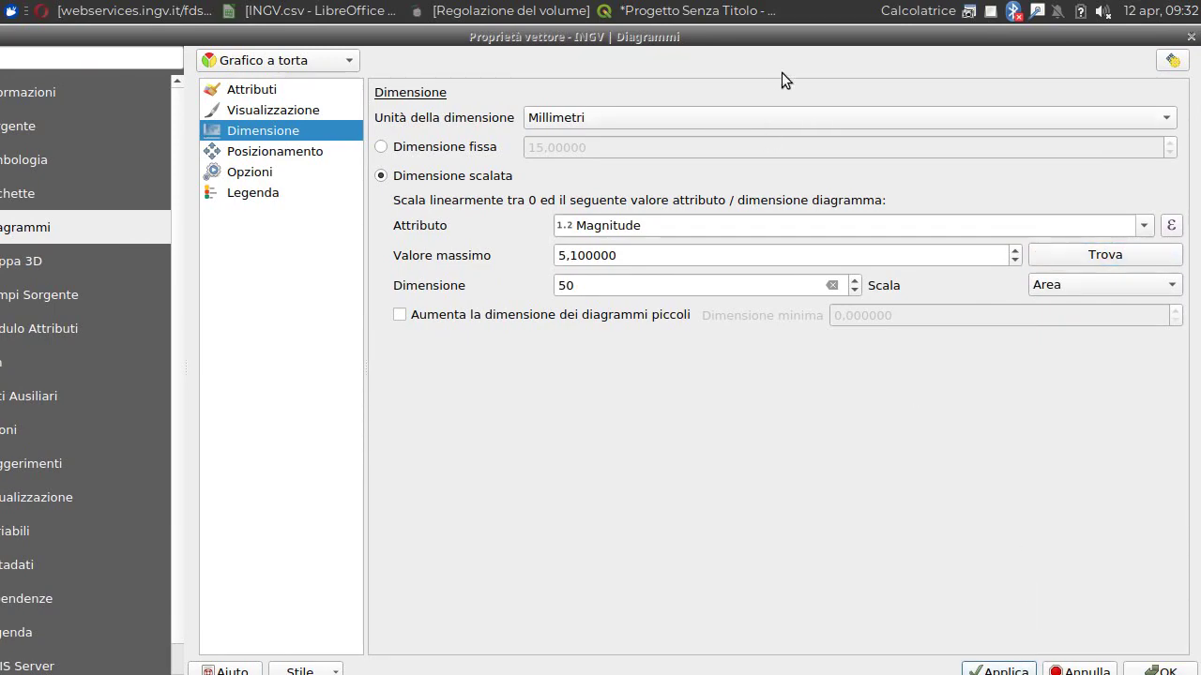
Step: Set the scaled diagram size to 10, apply it, and check the circles on the map and the diagram placement settings
mouse_move(775, 31)
mouse_down()
mouse_move(775, 600)
mouse_move(775, 37)
mouse_up()
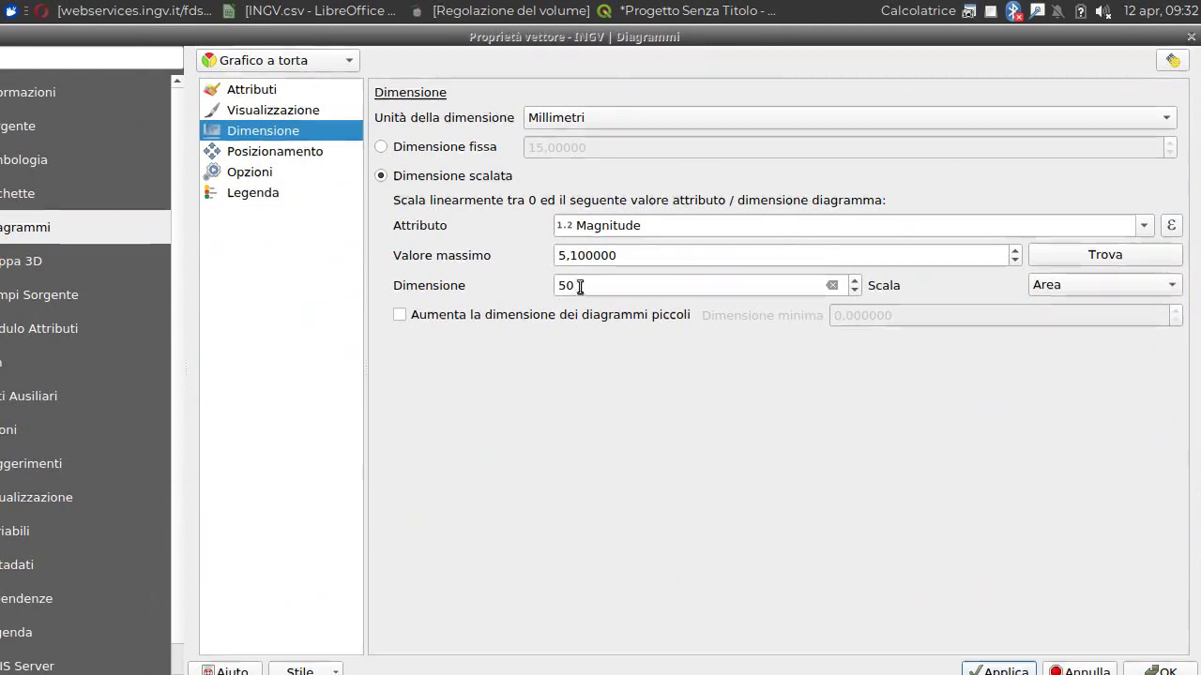
drag(573, 287, 536, 284)
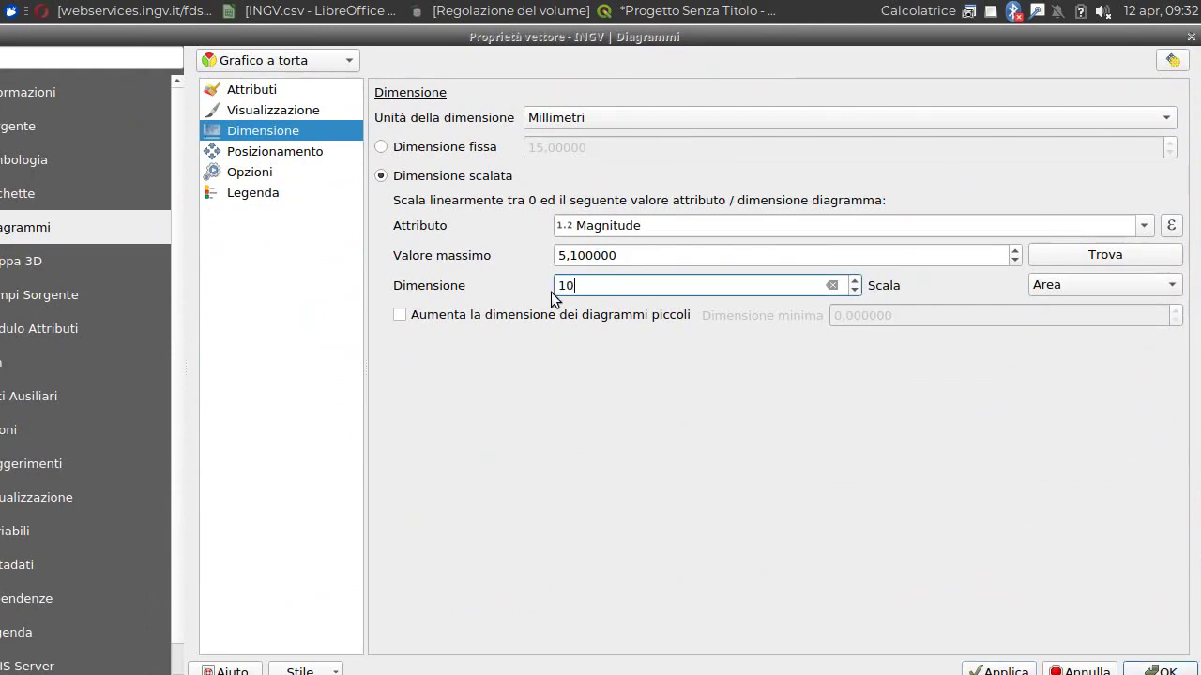
key(Tab)
click(1009, 669)
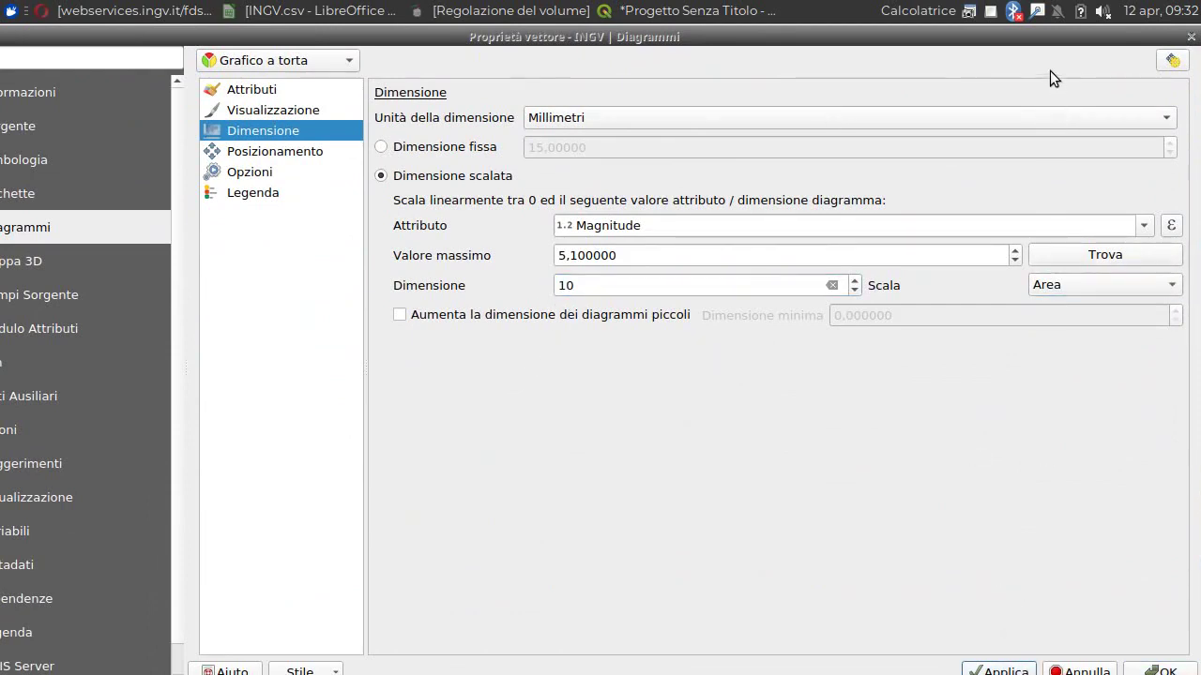
drag(1043, 32, 984, 492)
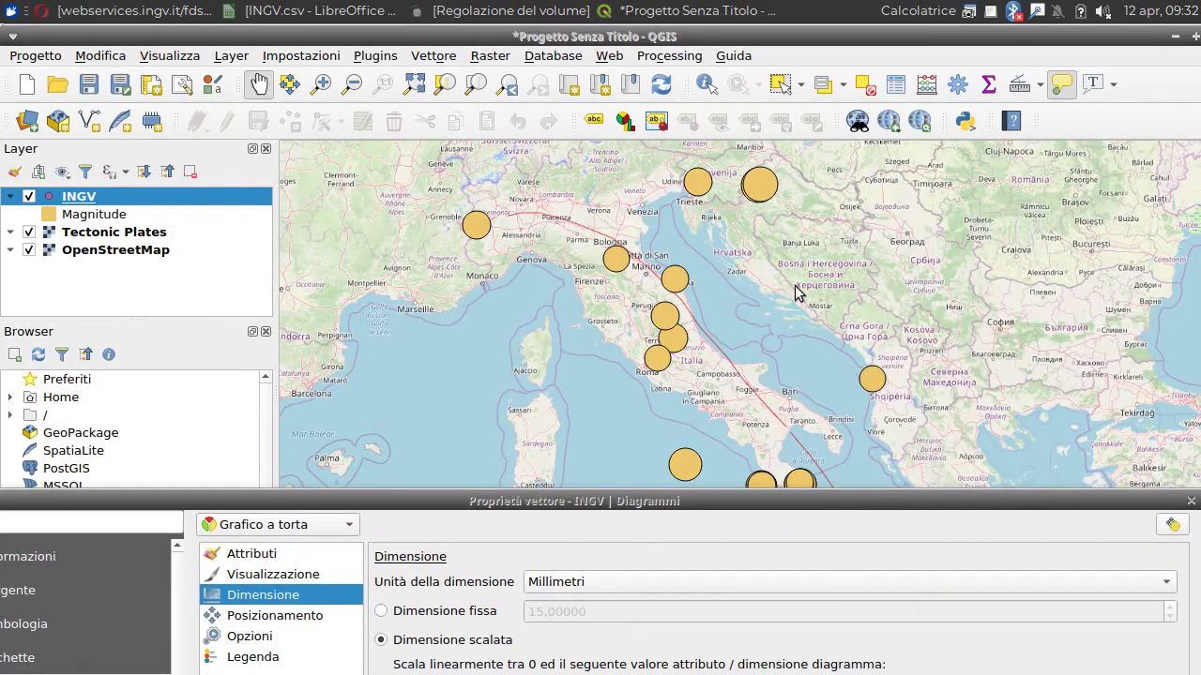
drag(868, 501, 861, 56)
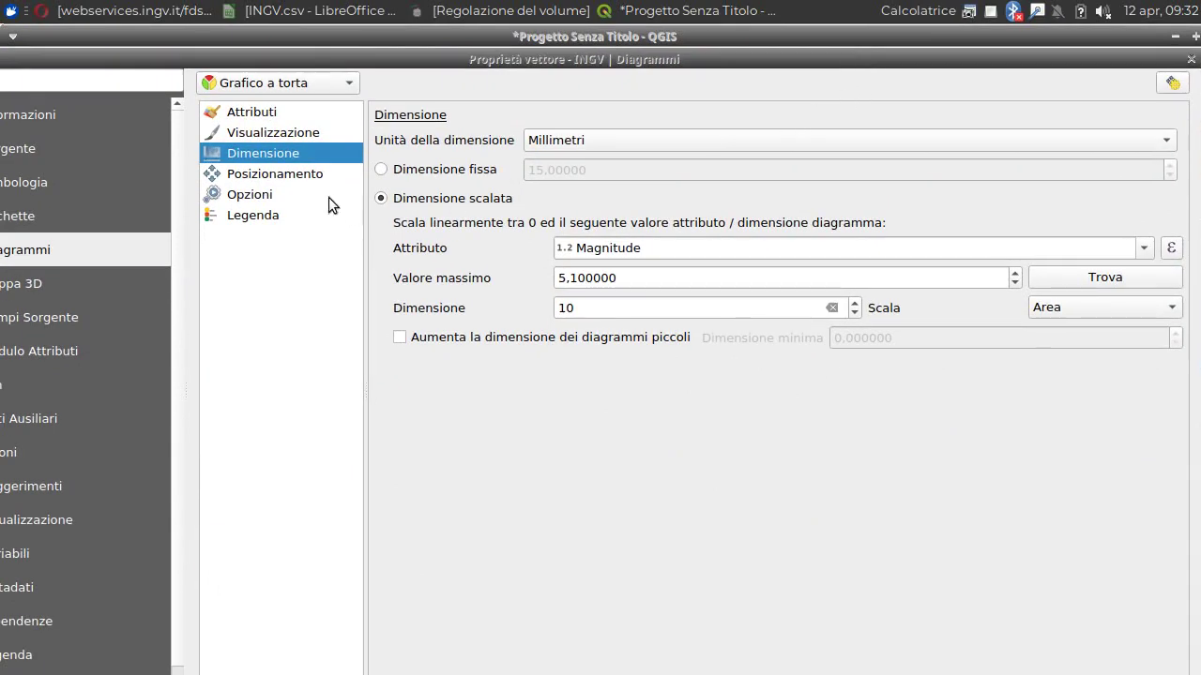
click(304, 175)
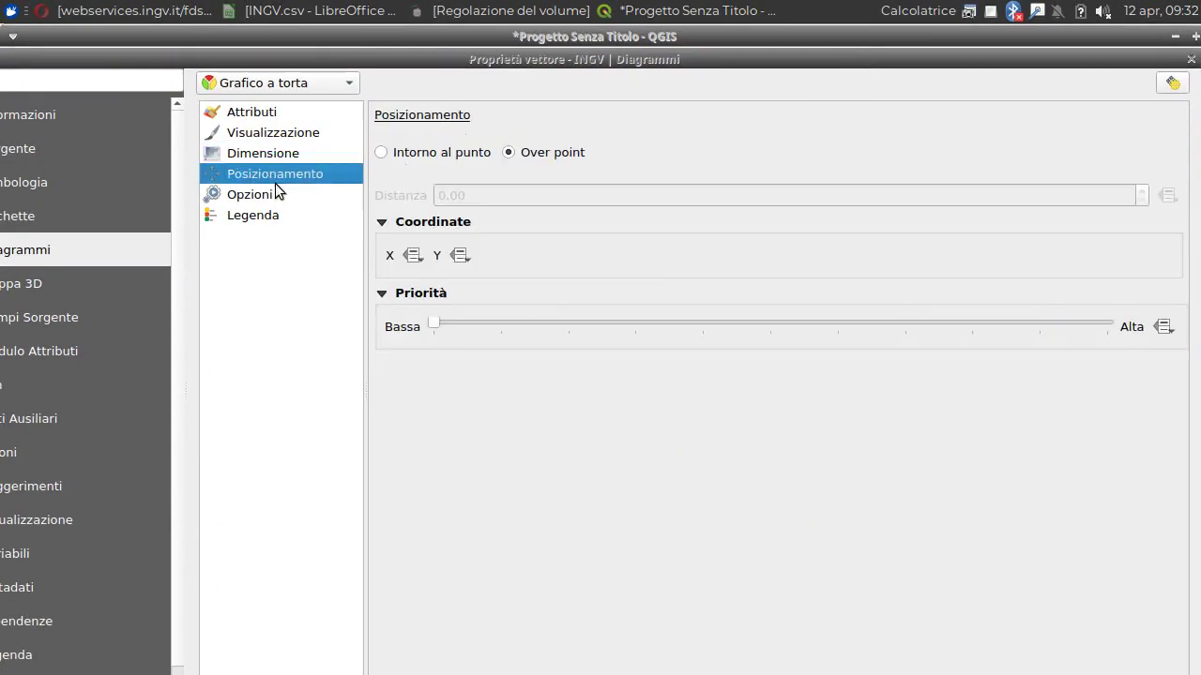
Step: Enable Etichette singole for the INGV layer, label the points with Magnitude and apply
drag(583, 57, 648, 57)
click(130, 200)
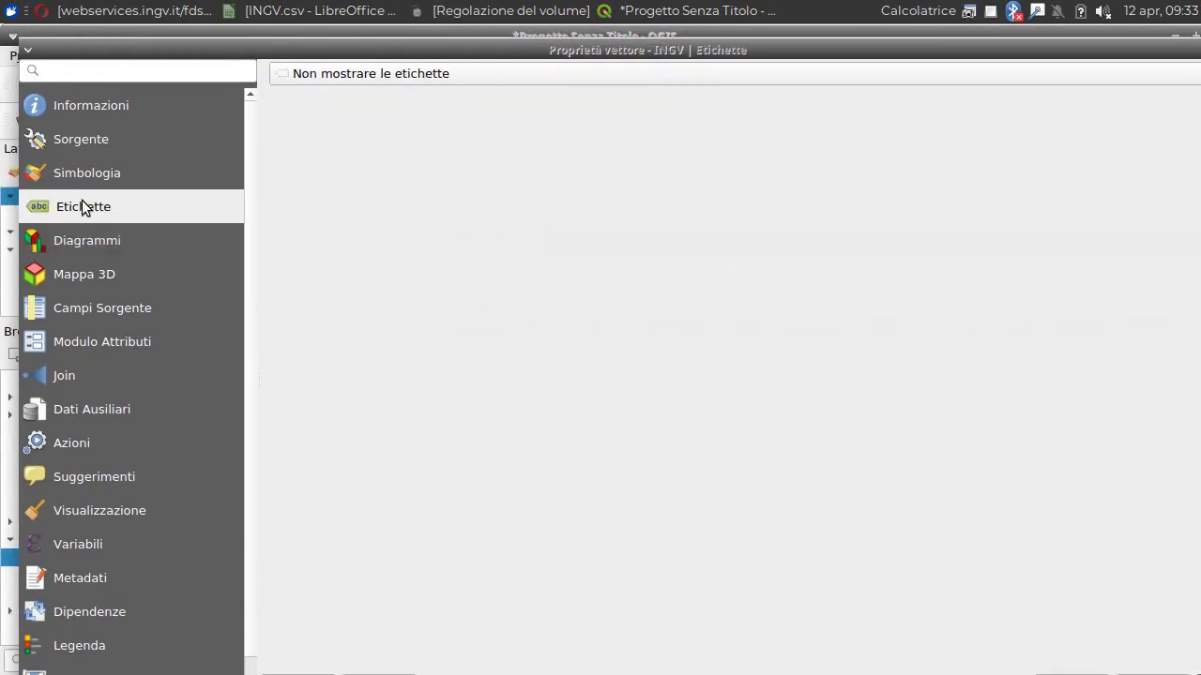
click(341, 74)
click(342, 99)
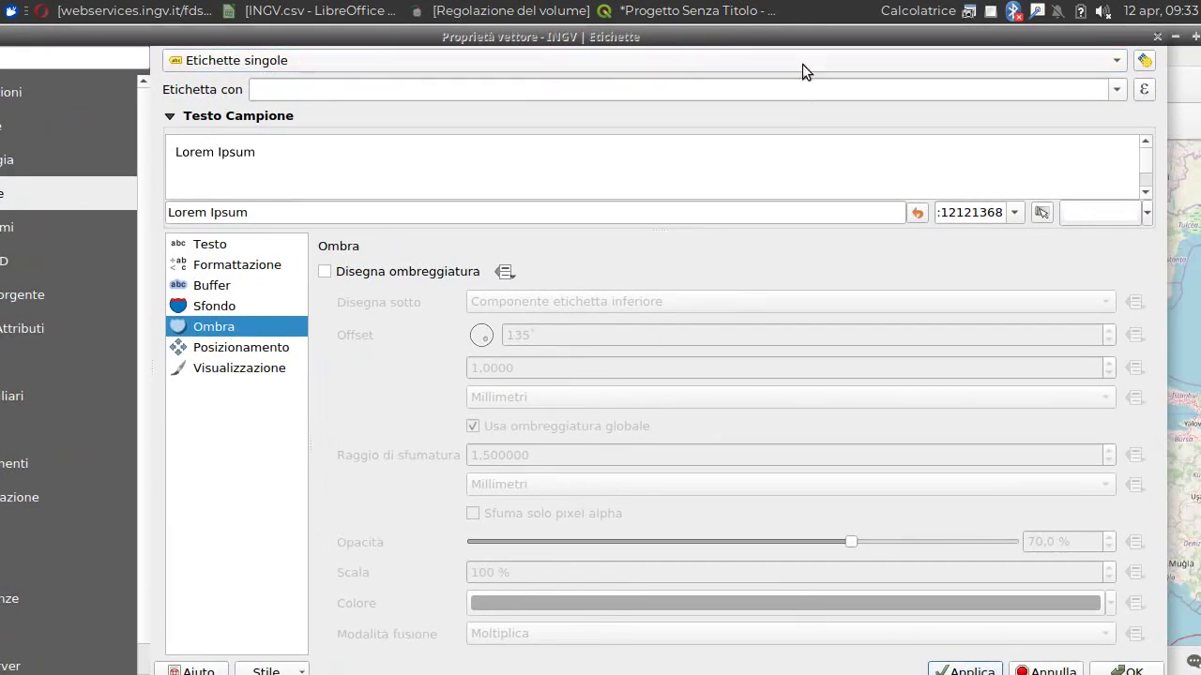
drag(799, 42, 904, 36)
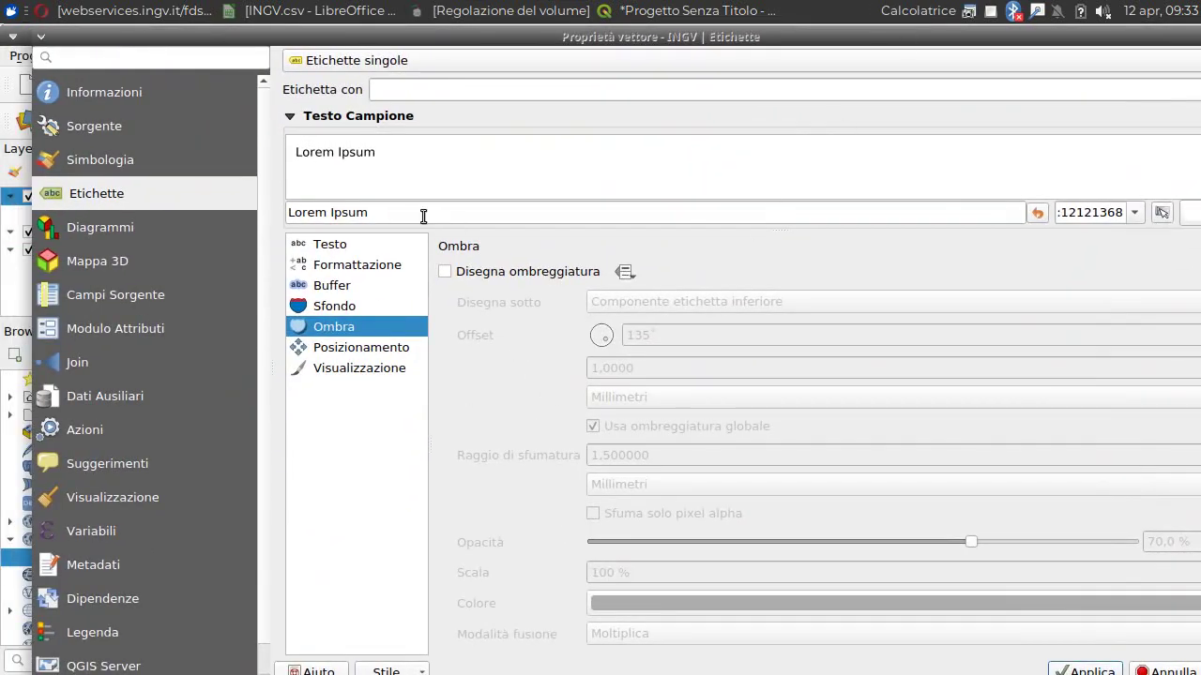
drag(1035, 33, 895, 39)
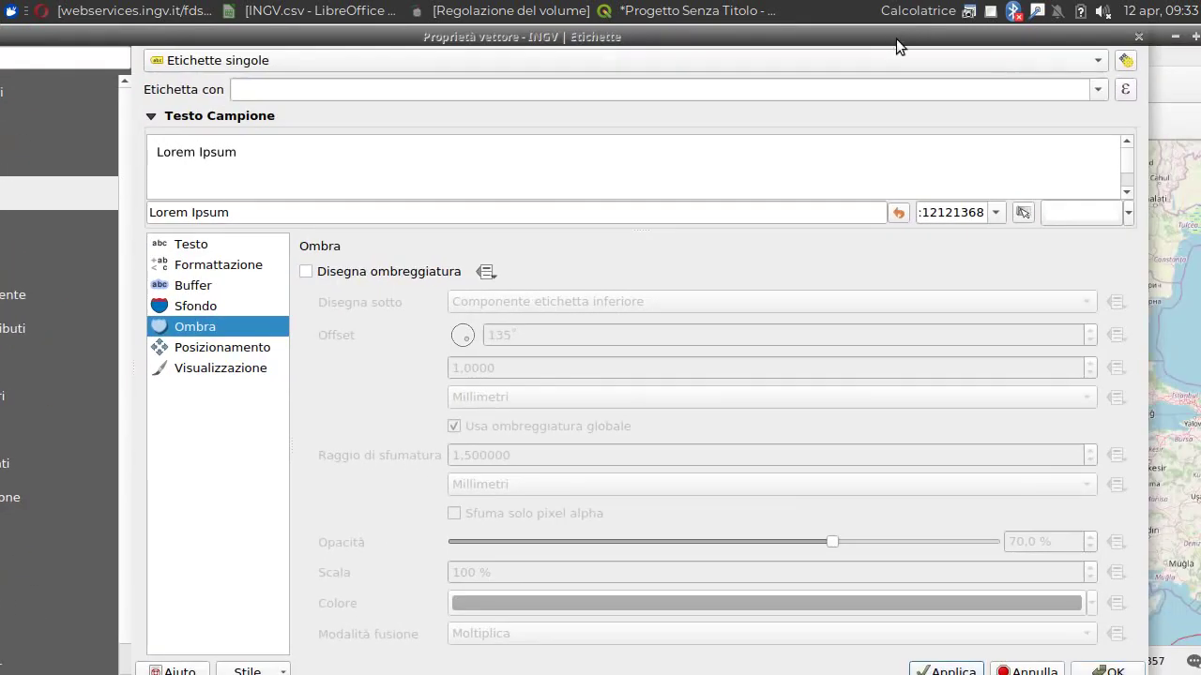
click(1099, 91)
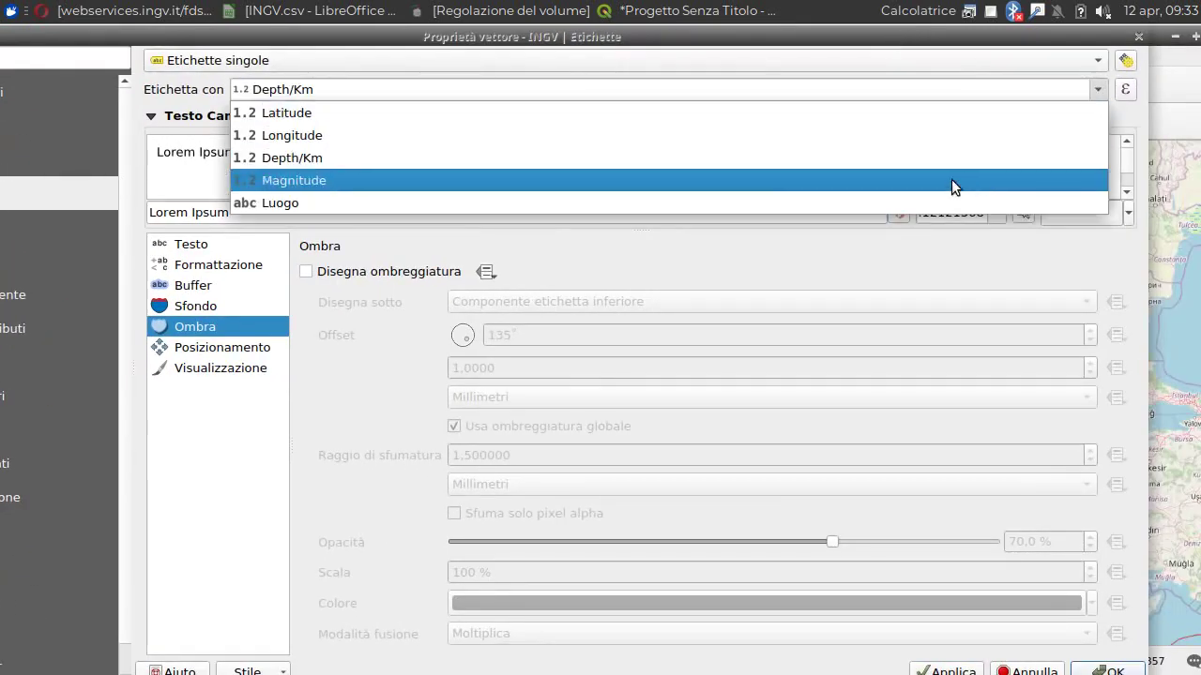
click(951, 179)
click(950, 672)
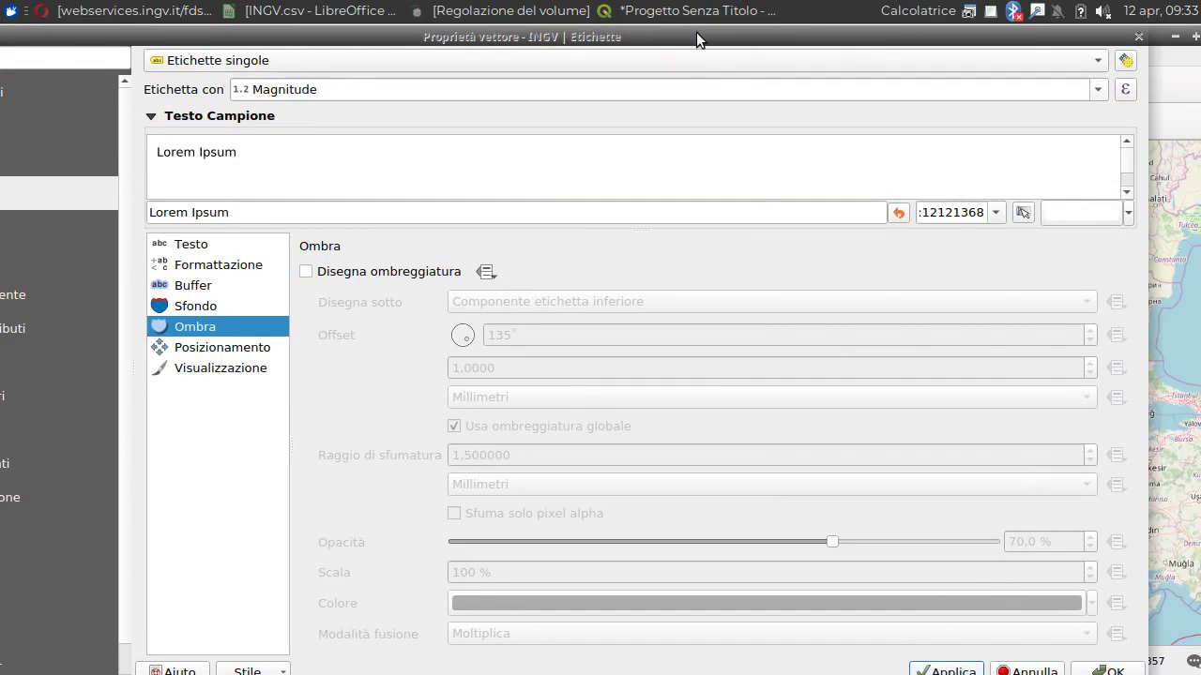
Step: Close the INGV layer properties and identify the quake circles on the Slovenia-Croatia border and near Bologna to compare their Magnitude values
drag(696, 34, 739, 454)
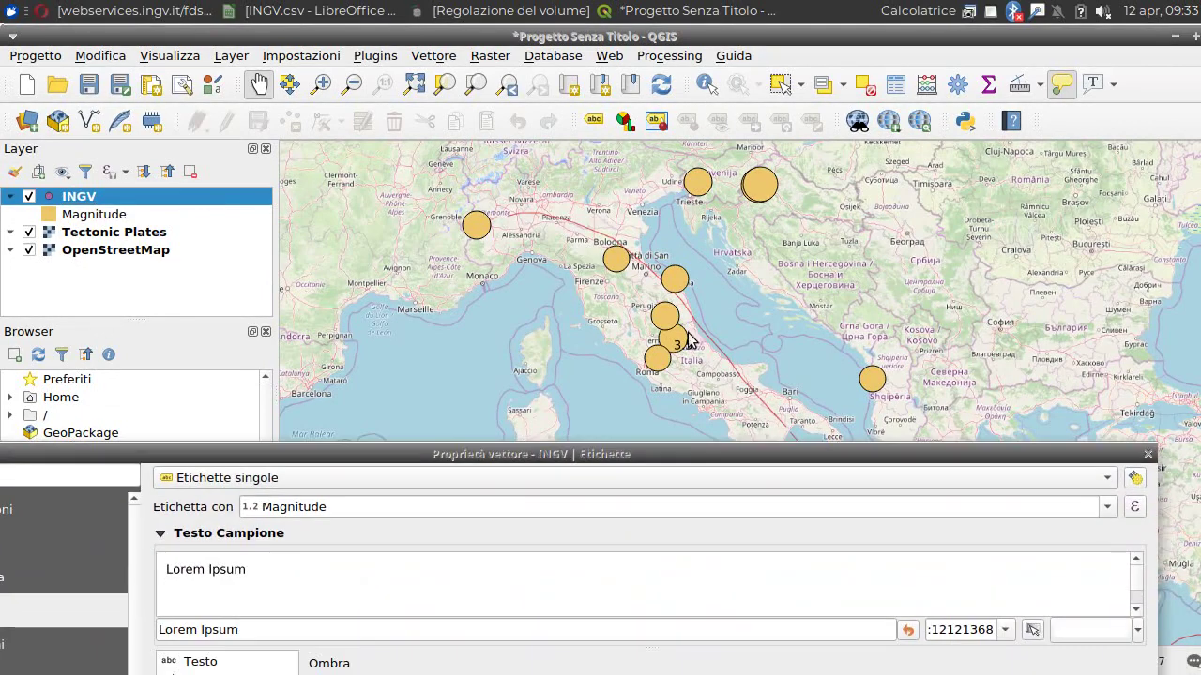
click(1148, 455)
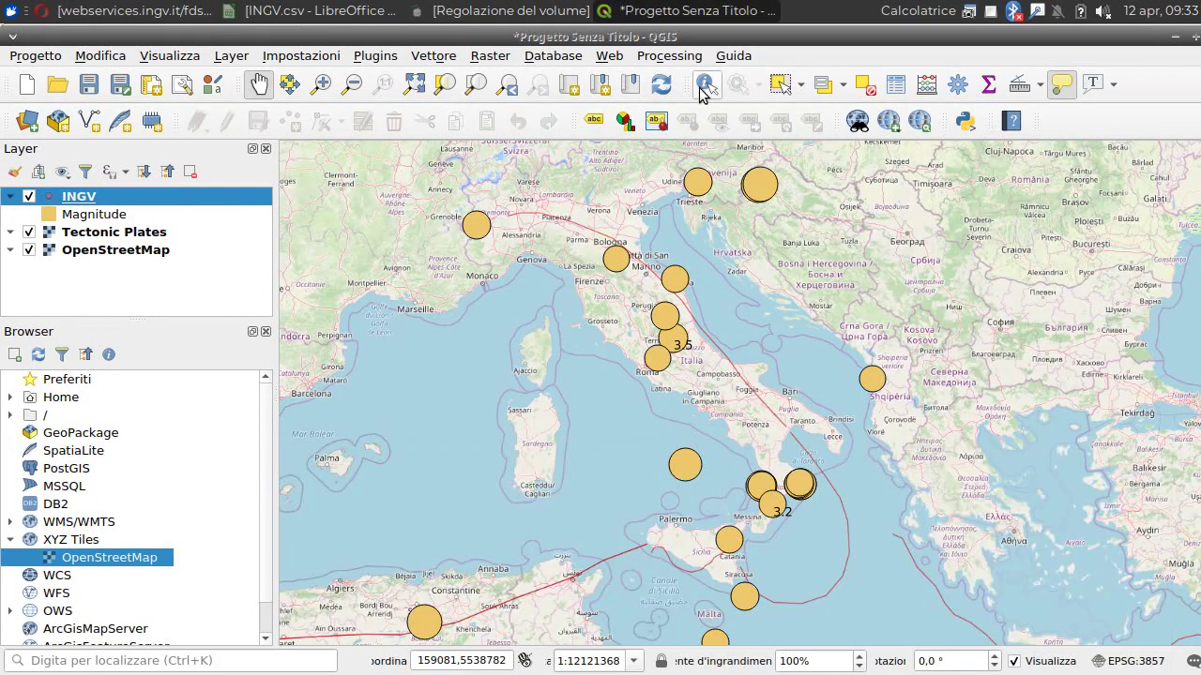
click(708, 86)
click(764, 189)
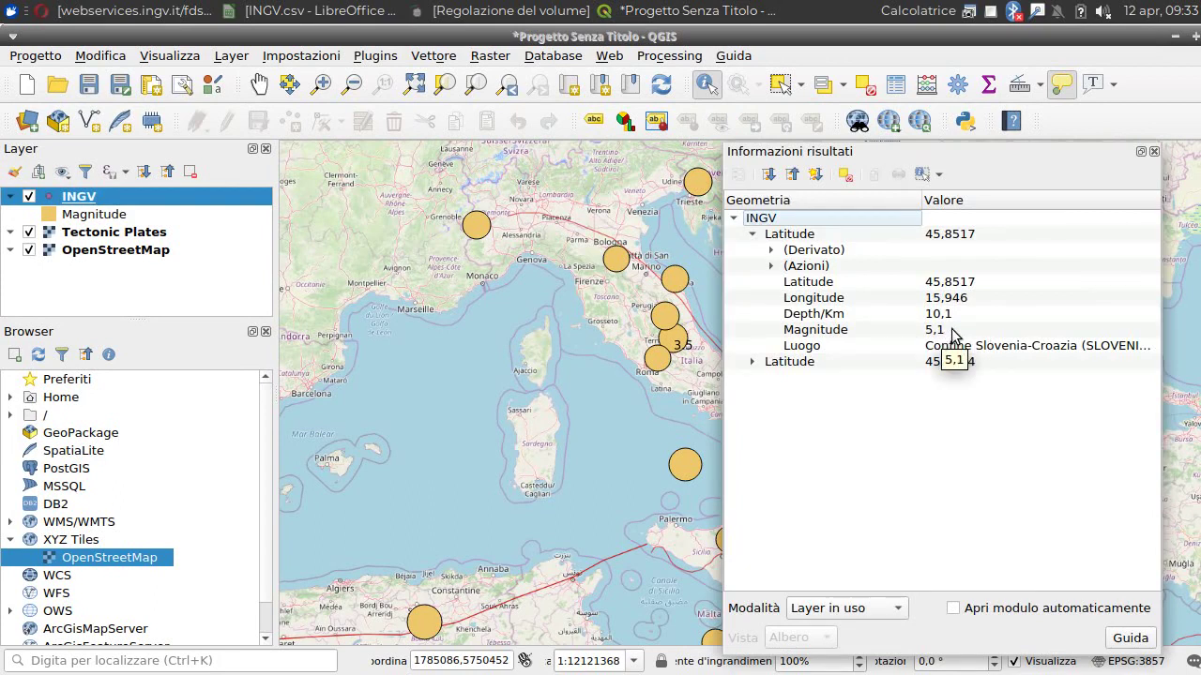
click(1154, 152)
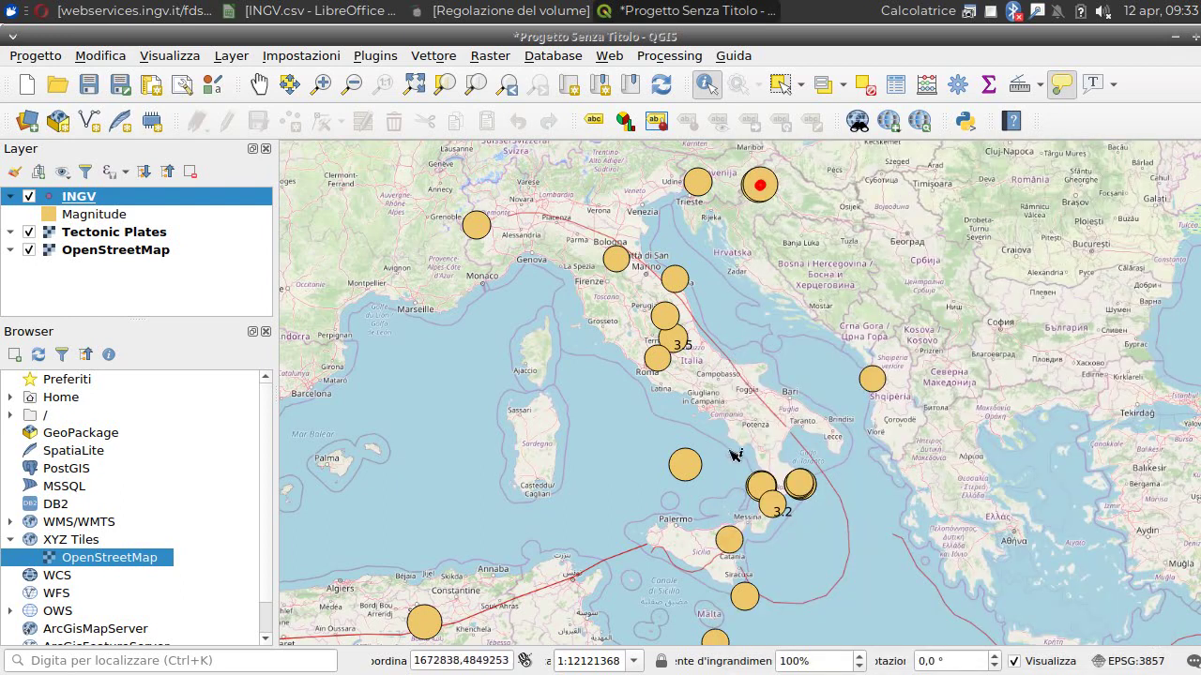
click(617, 260)
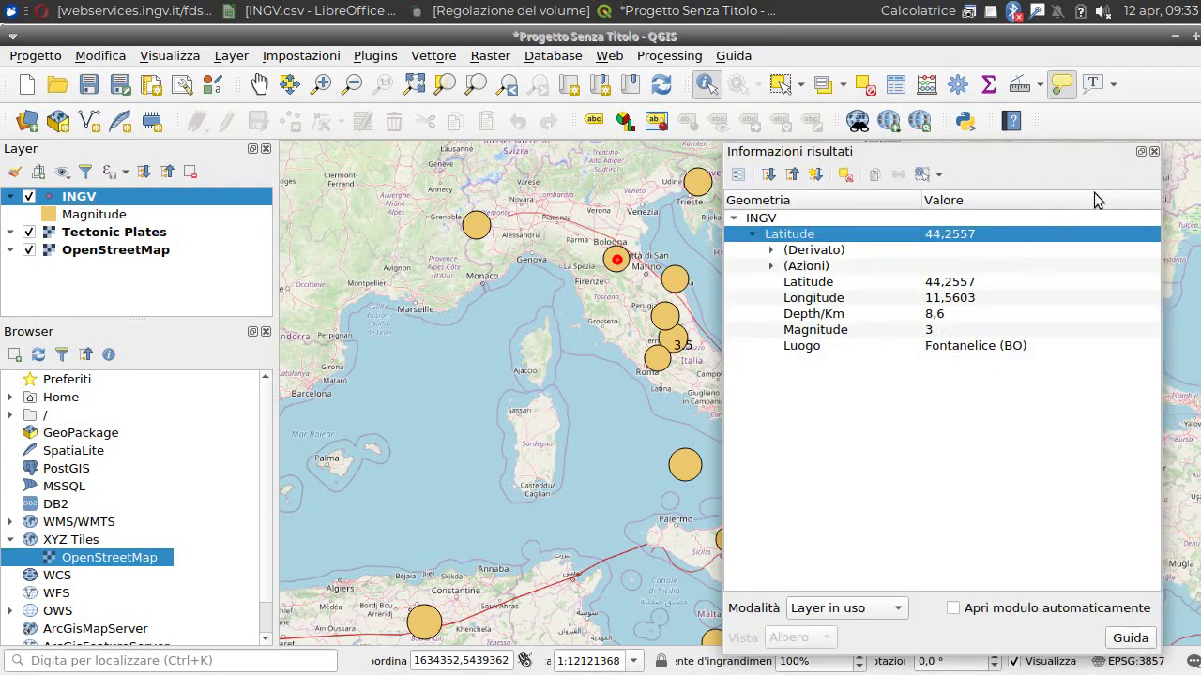
click(1154, 151)
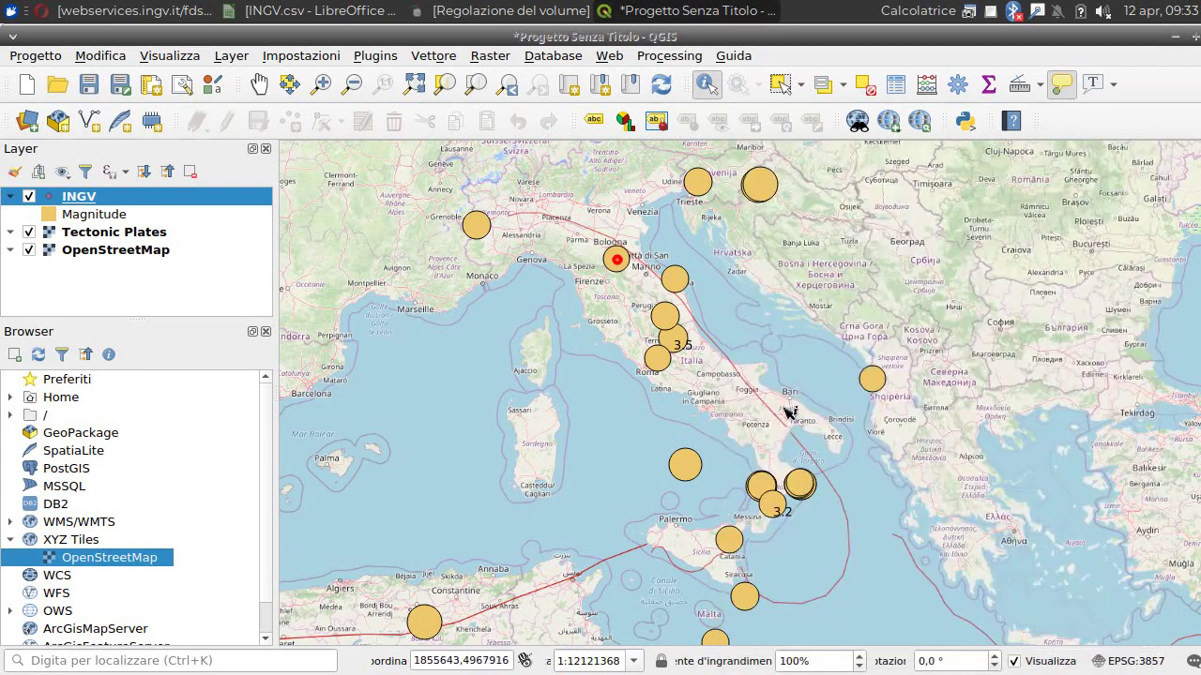